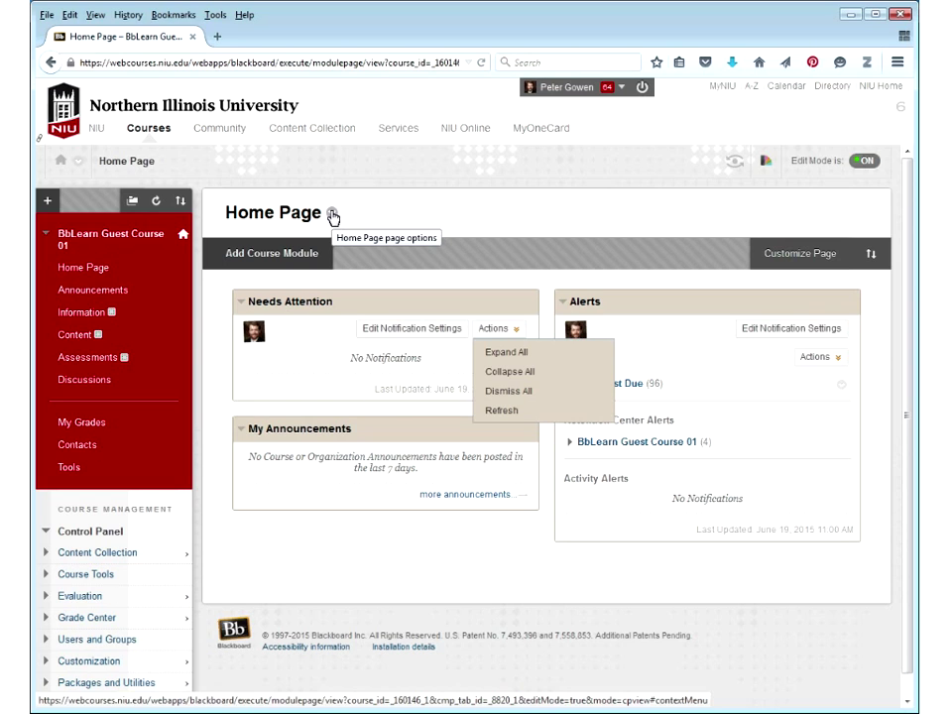
Inspect the Home Page and course menu link options without changing anything
{"action": "left_click", "coordinate": [332, 214]}
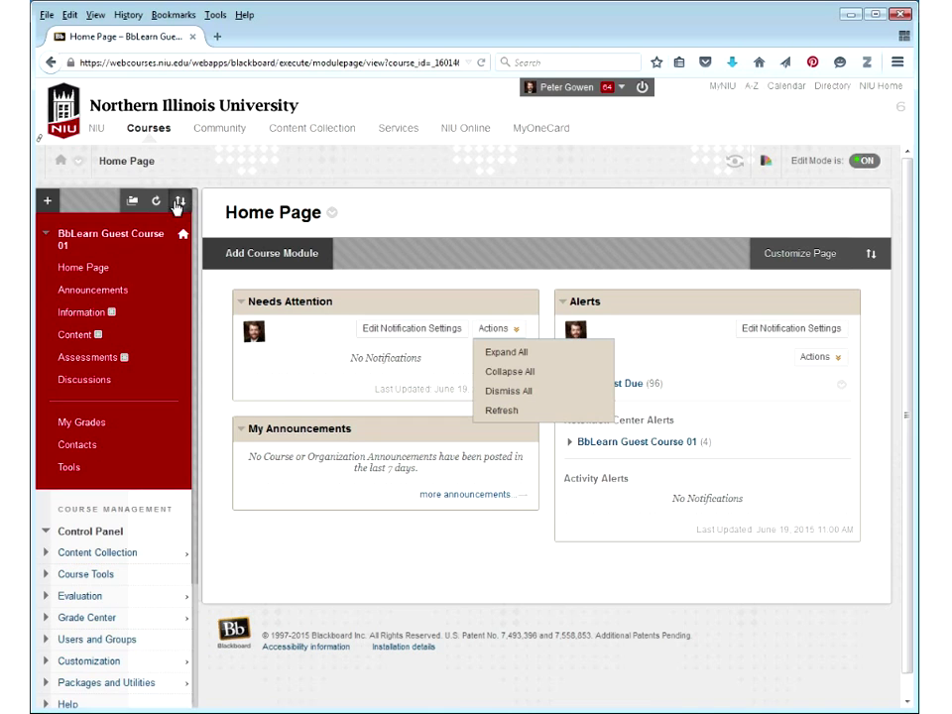
{"action": "left_click", "coordinate": [46, 202]}
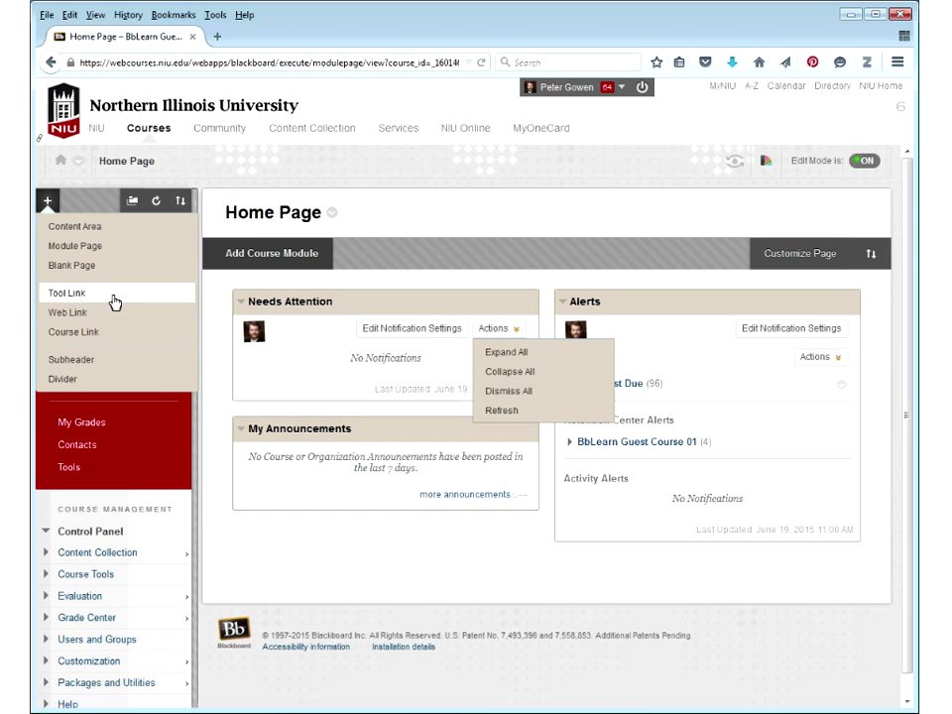
{"action": "left_click", "coordinate": [194, 412]}
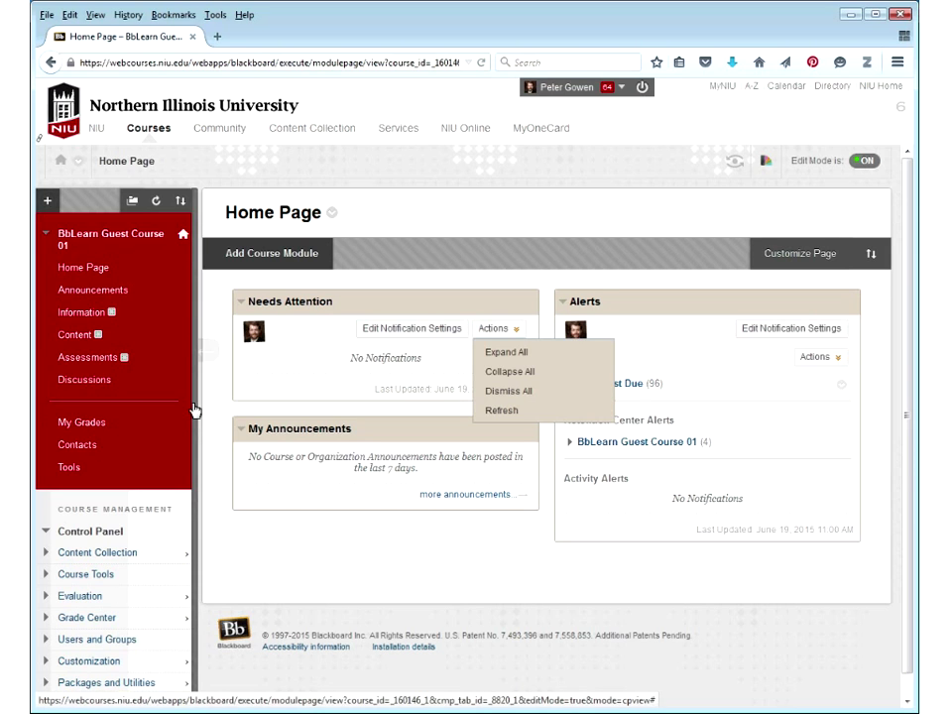
{"action": "left_click", "coordinate": [182, 359]}
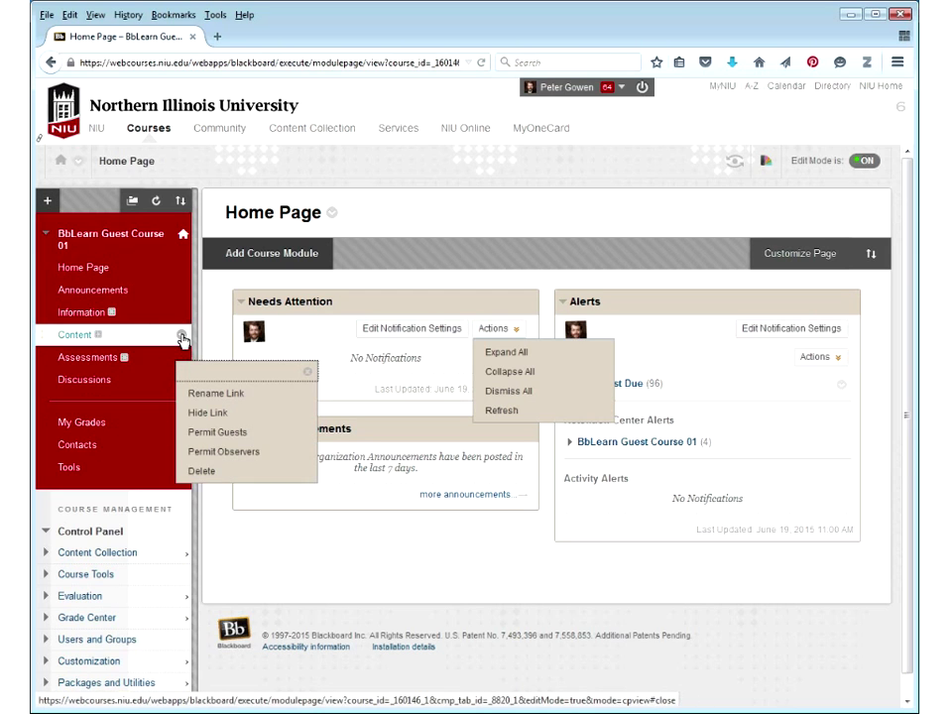
{"action": "left_click", "coordinate": [183, 291]}
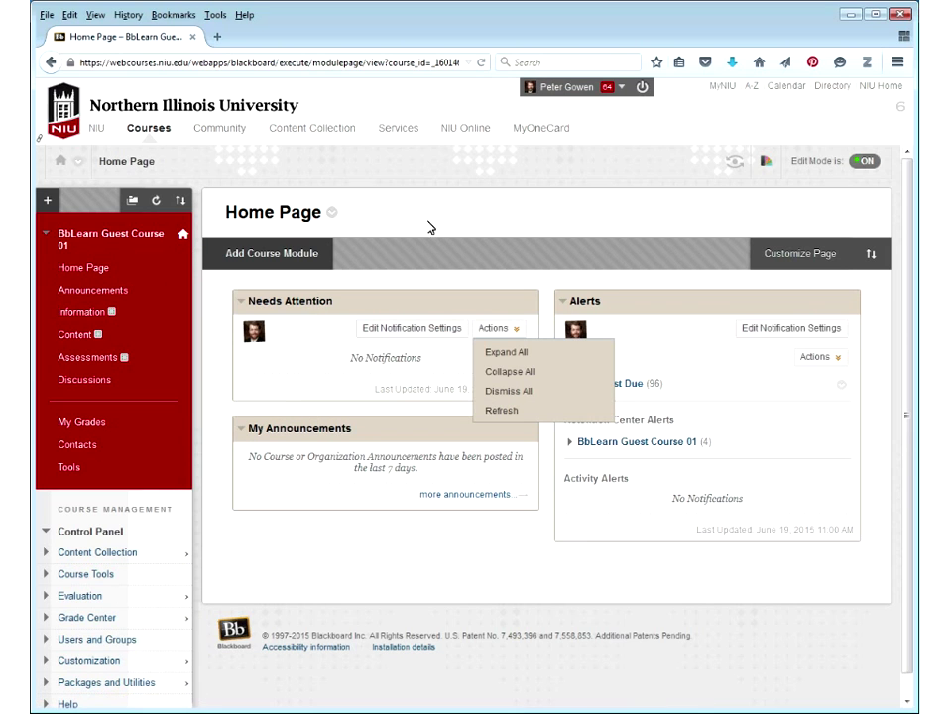
Toggle Edit Mode off and on, browse colour themes, then preview as a student and begin exiting
{"action": "left_click", "coordinate": [861, 164]}
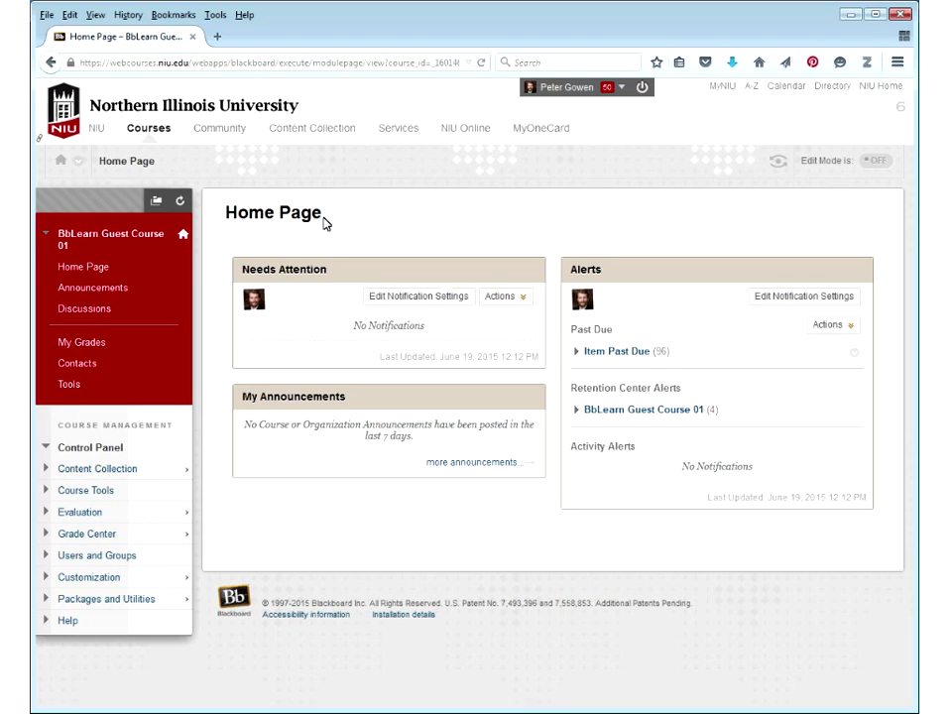
{"action": "left_click", "coordinate": [876, 164]}
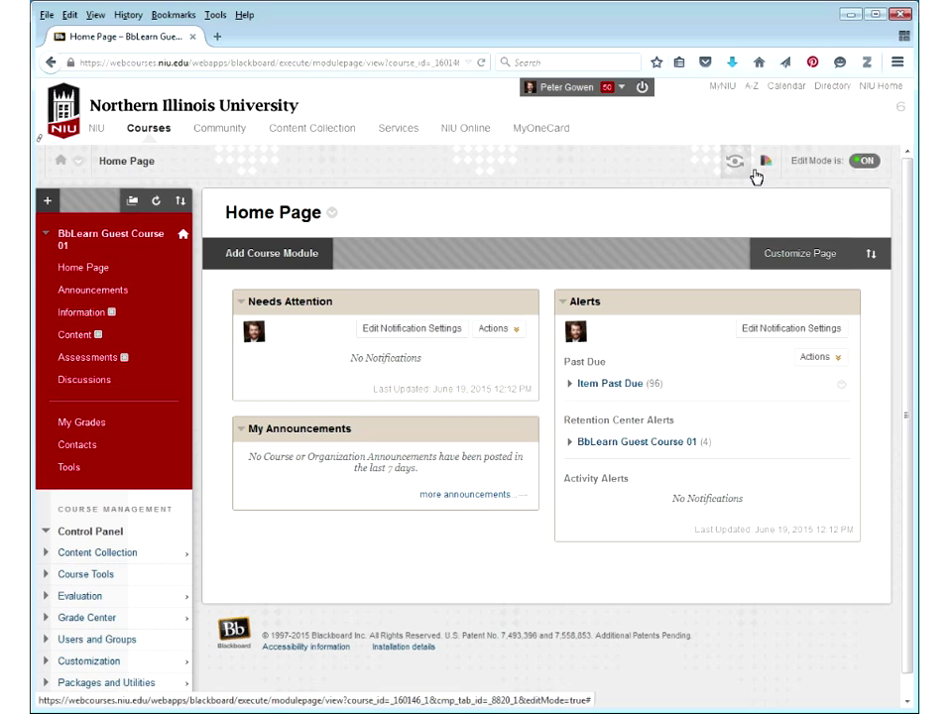
{"action": "left_click", "coordinate": [768, 163]}
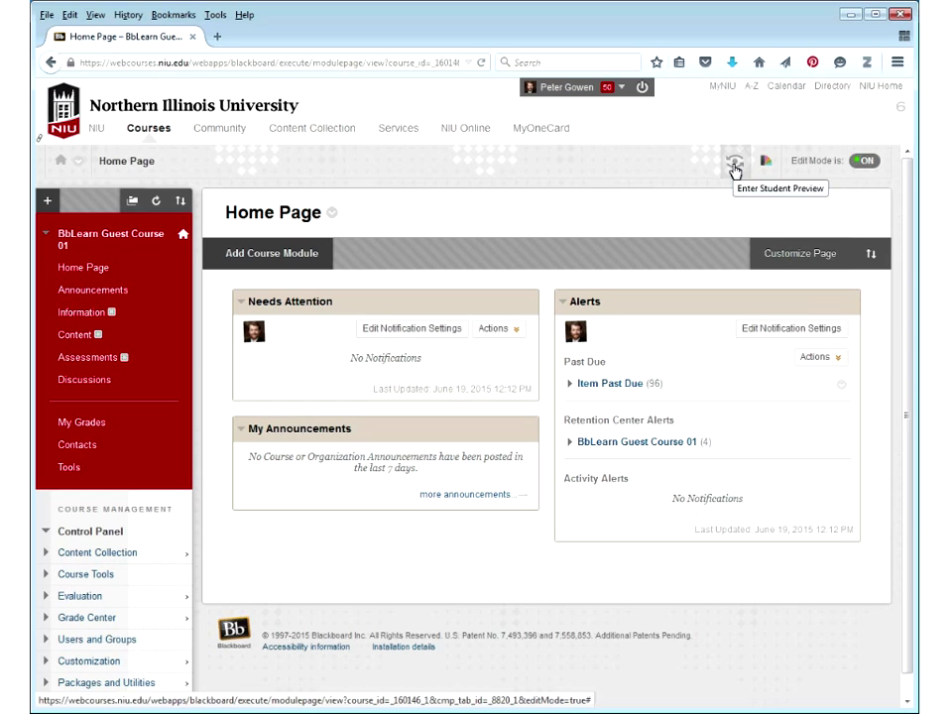
{"action": "left_click", "coordinate": [734, 168]}
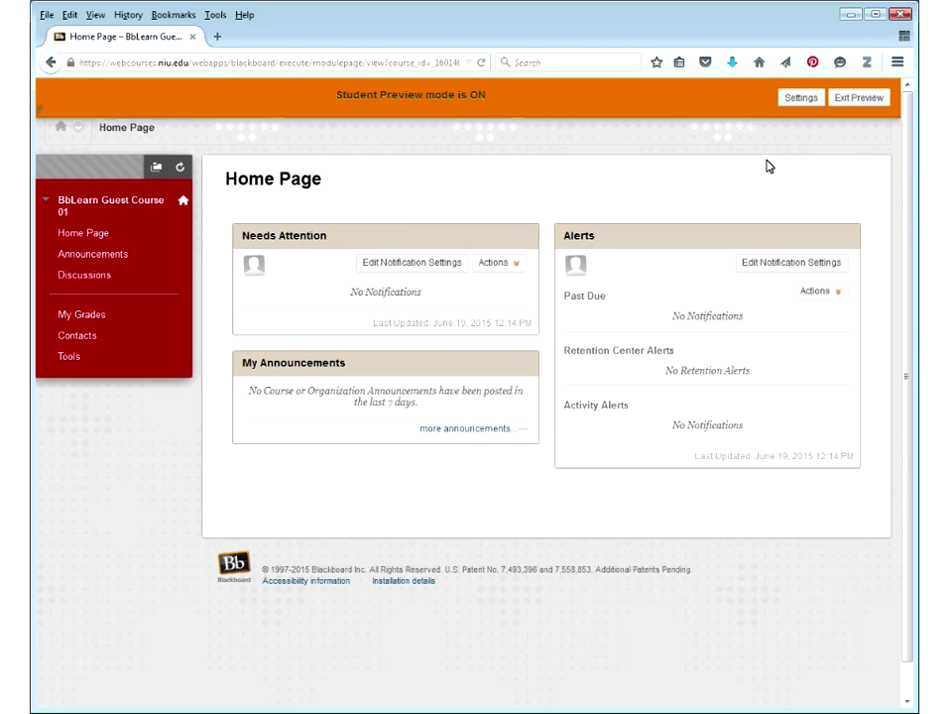
{"action": "left_click", "coordinate": [848, 103]}
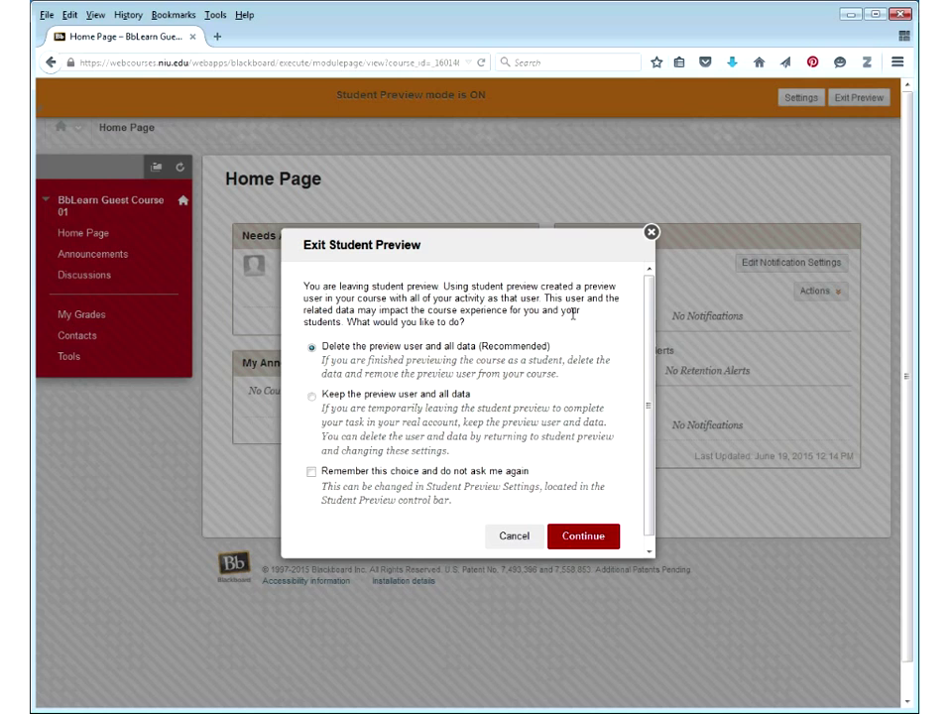
Exit Student Preview, deleting the preview user and all its data
{"action": "left_click", "coordinate": [583, 536]}
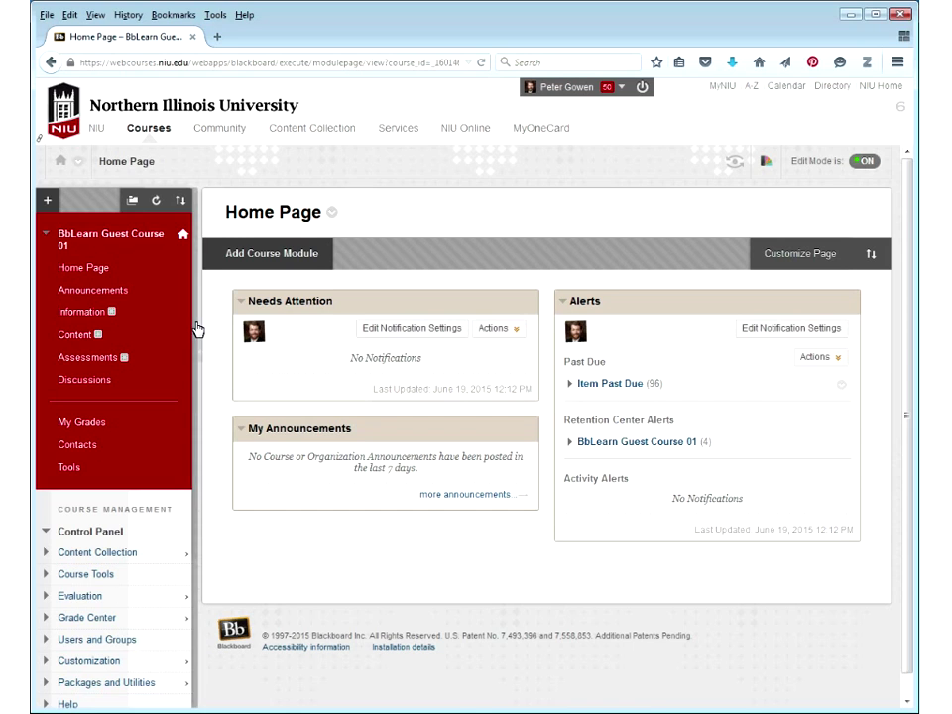
{"action": "mouse_move", "coordinate": [195, 333]}
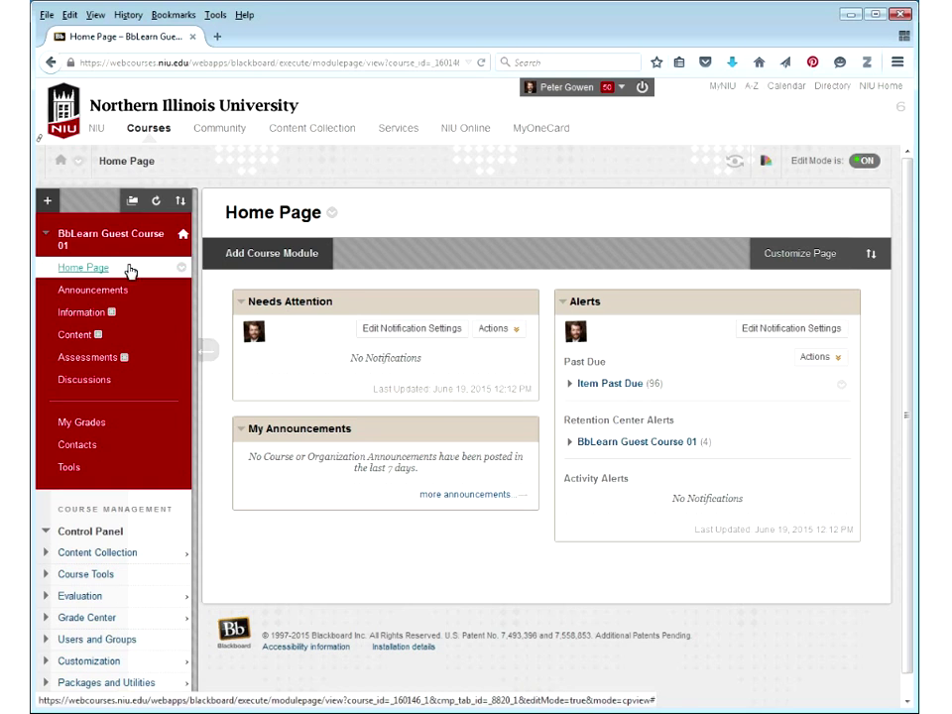
{"action": "mouse_move", "coordinate": [288, 296]}
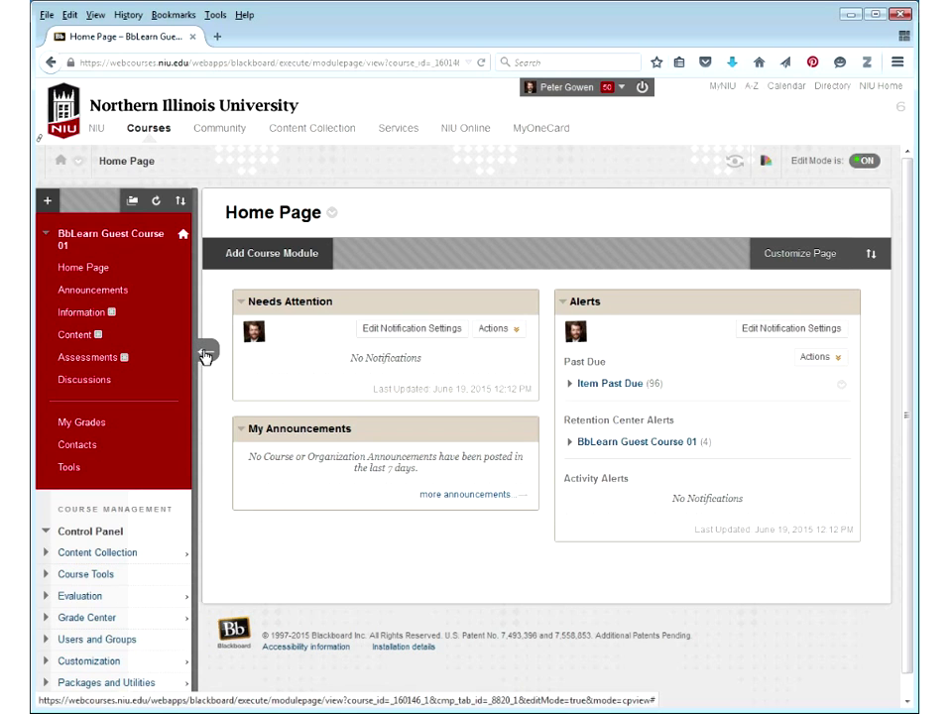
{"action": "left_click", "coordinate": [205, 353]}
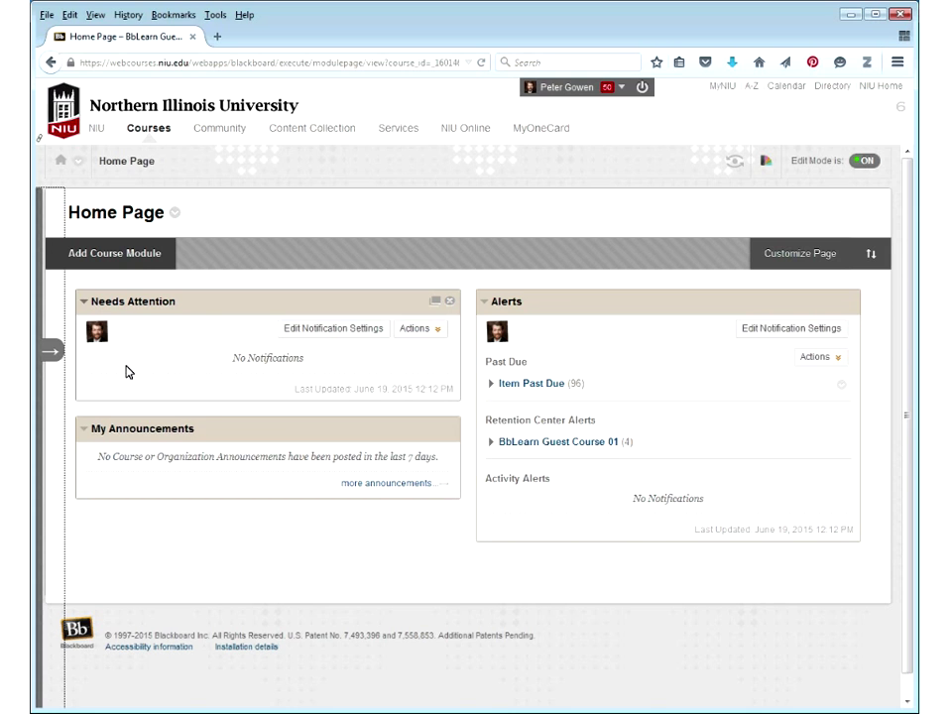
{"action": "left_click", "coordinate": [55, 351]}
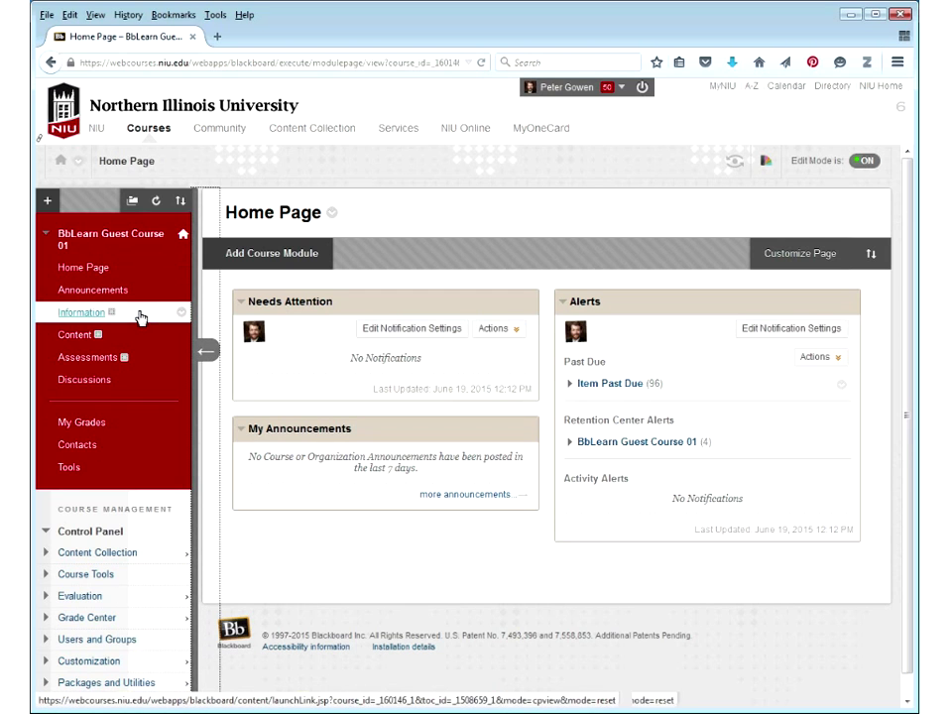
{"action": "left_click", "coordinate": [204, 353]}
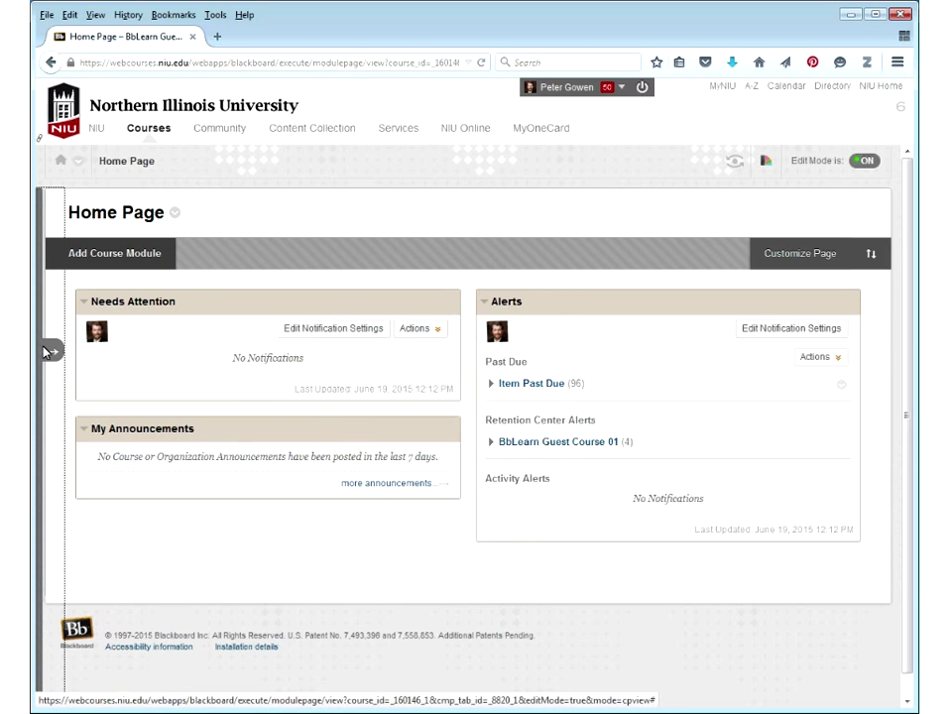
{"action": "left_click", "coordinate": [48, 351]}
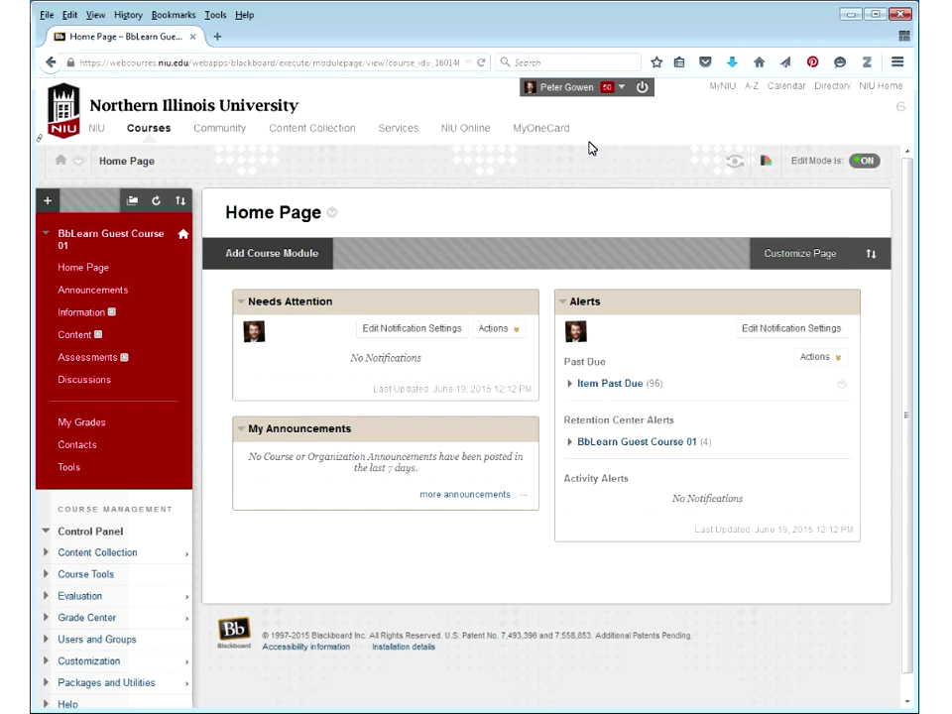
Open the global navigation courses list, then close it again
{"action": "left_click", "coordinate": [572, 91]}
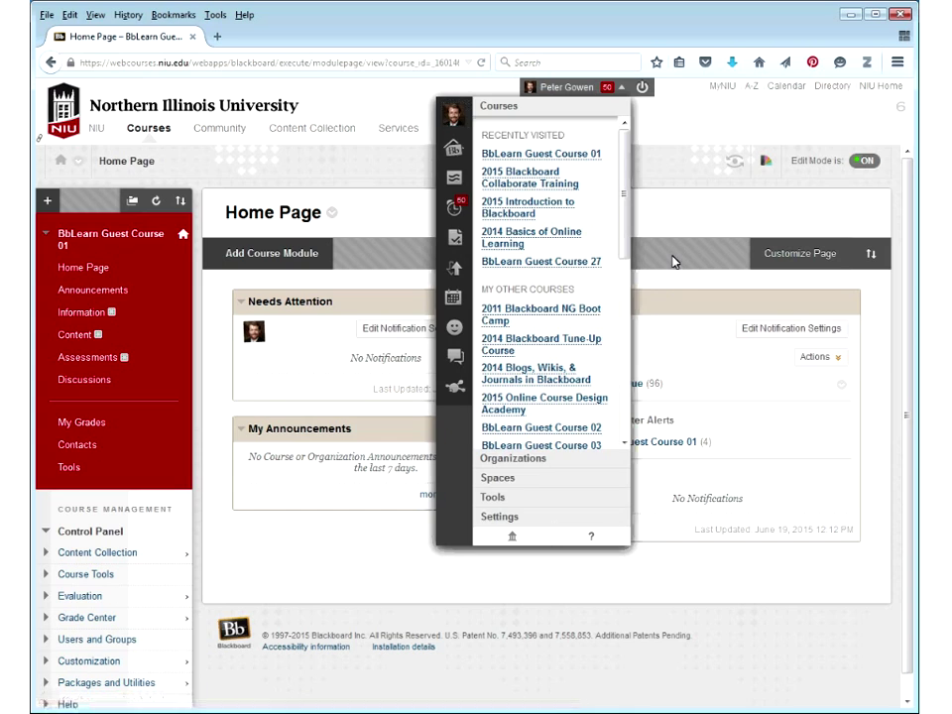
{"action": "left_click", "coordinate": [647, 175]}
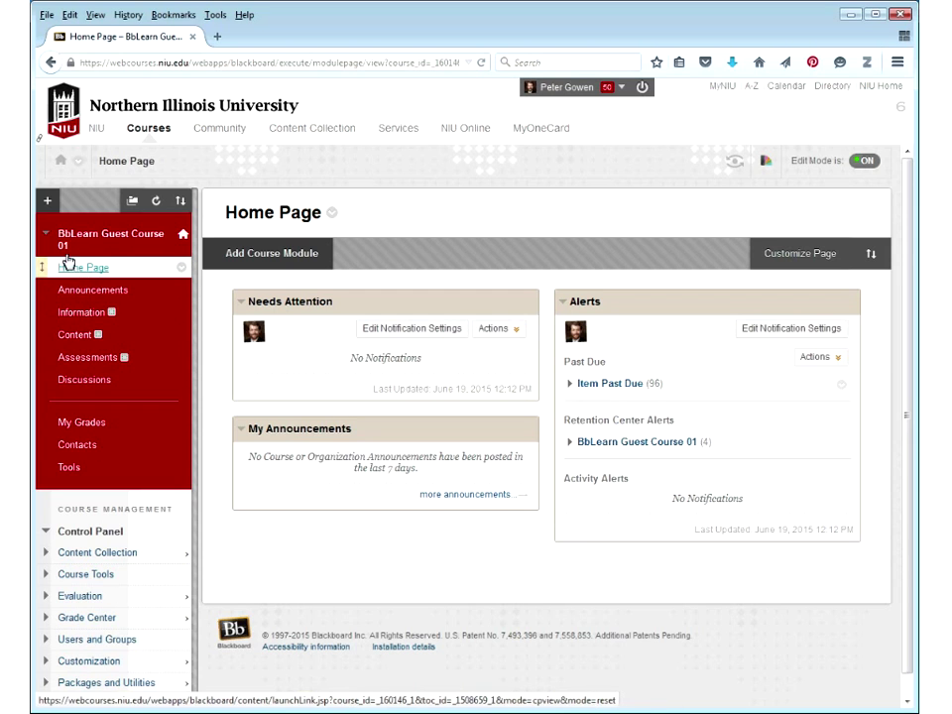
{"action": "left_click", "coordinate": [46, 200]}
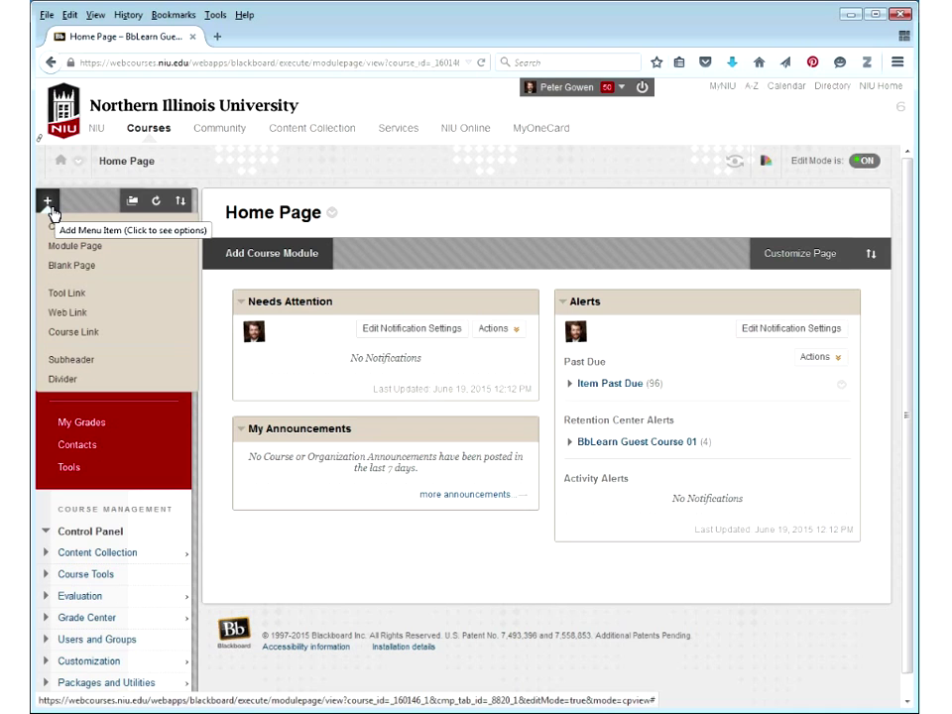
{"action": "left_click", "coordinate": [58, 211]}
{"action": "left_click", "coordinate": [58, 210]}
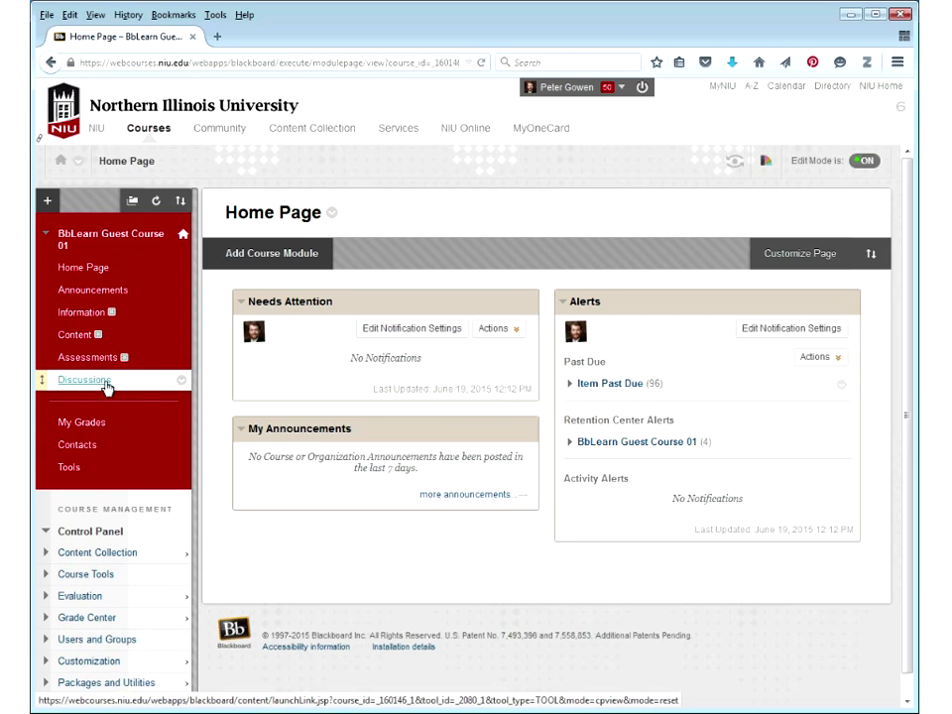
Go to the course Contacts page and bring up the add-menu-item list
{"action": "left_click", "coordinate": [88, 448]}
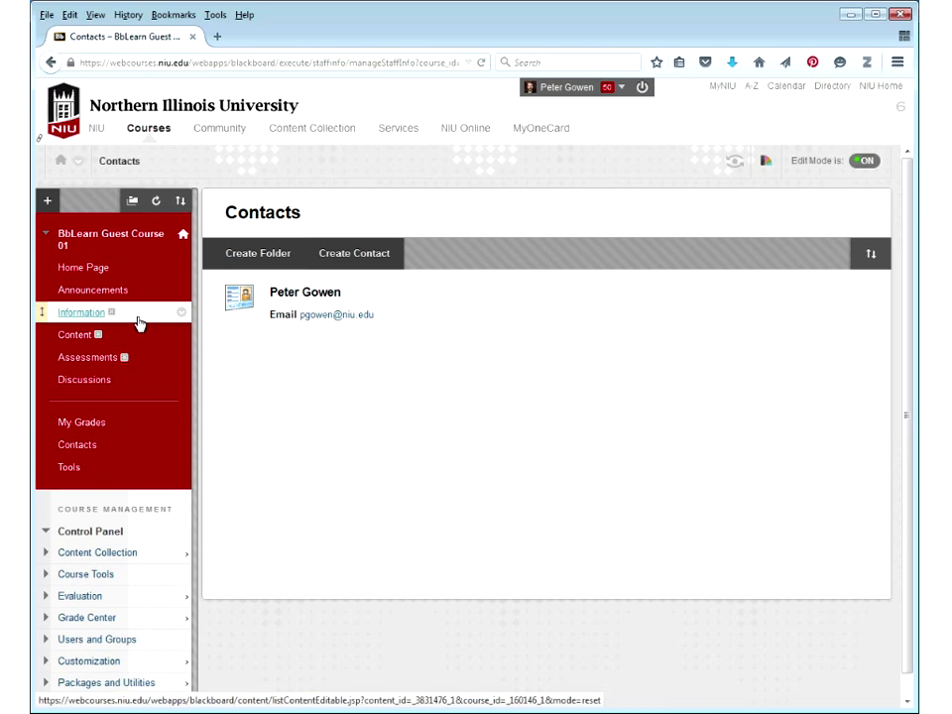
{"action": "left_click", "coordinate": [46, 202]}
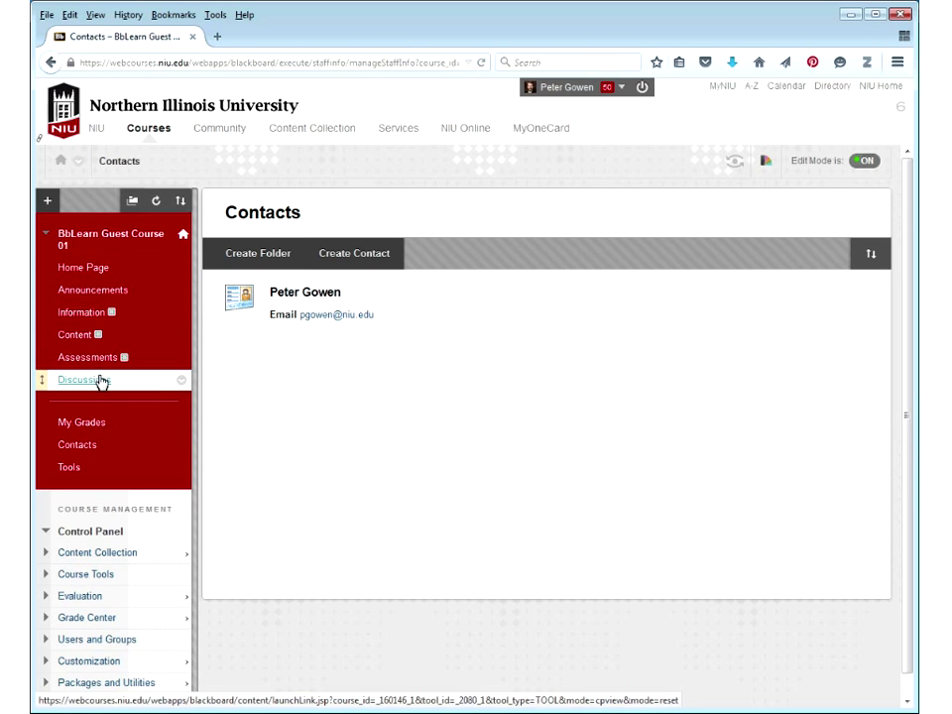
Insert a Divider into the course menu from the add-item list
{"action": "left_click", "coordinate": [47, 201]}
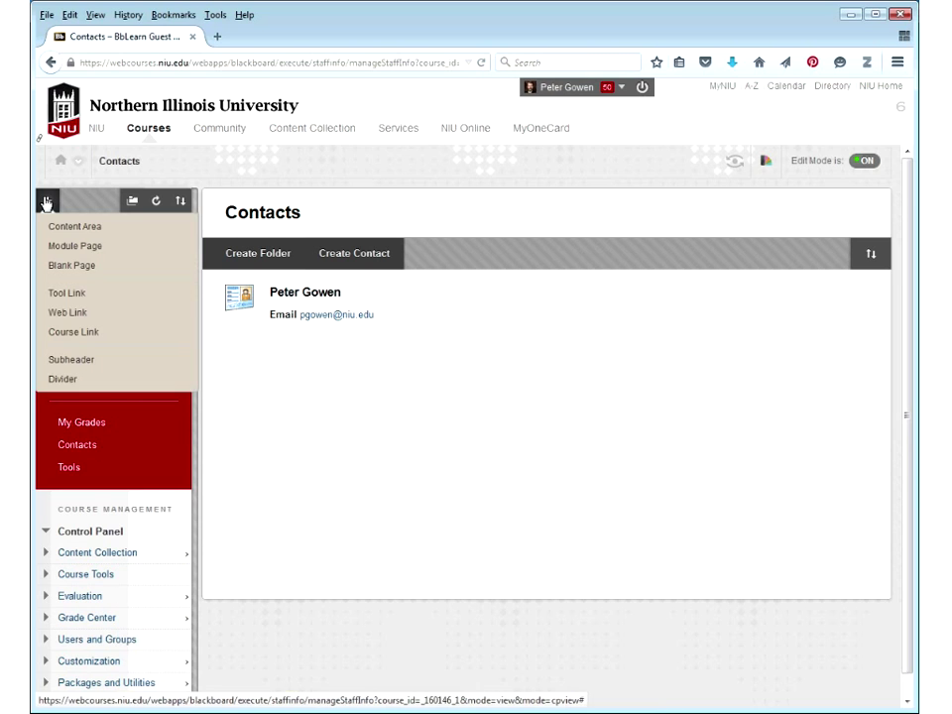
{"action": "left_click", "coordinate": [81, 380]}
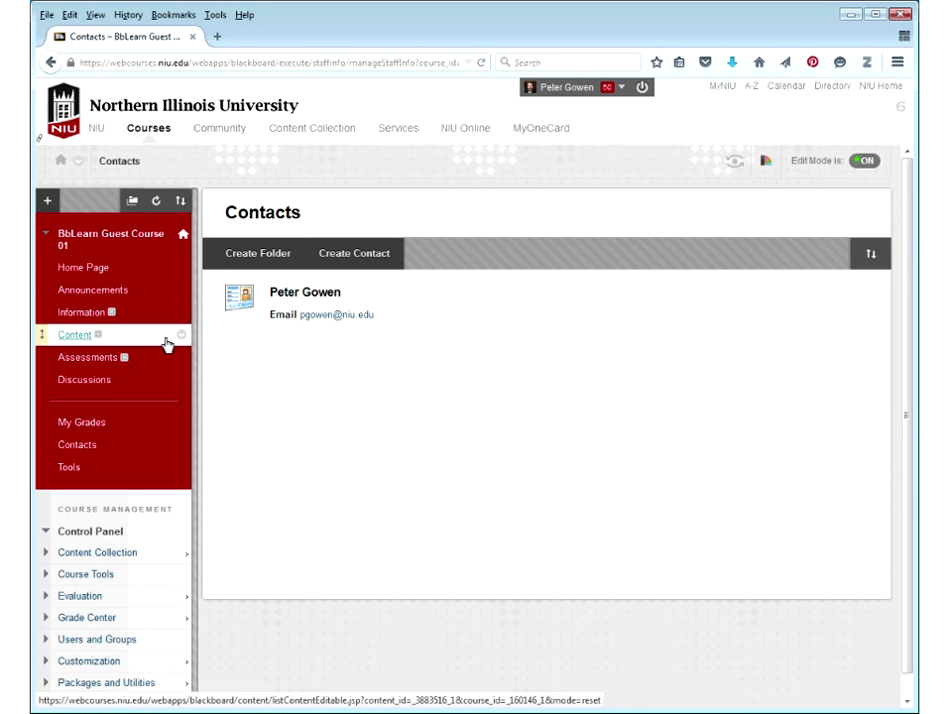
{"action": "left_click", "coordinate": [182, 290]}
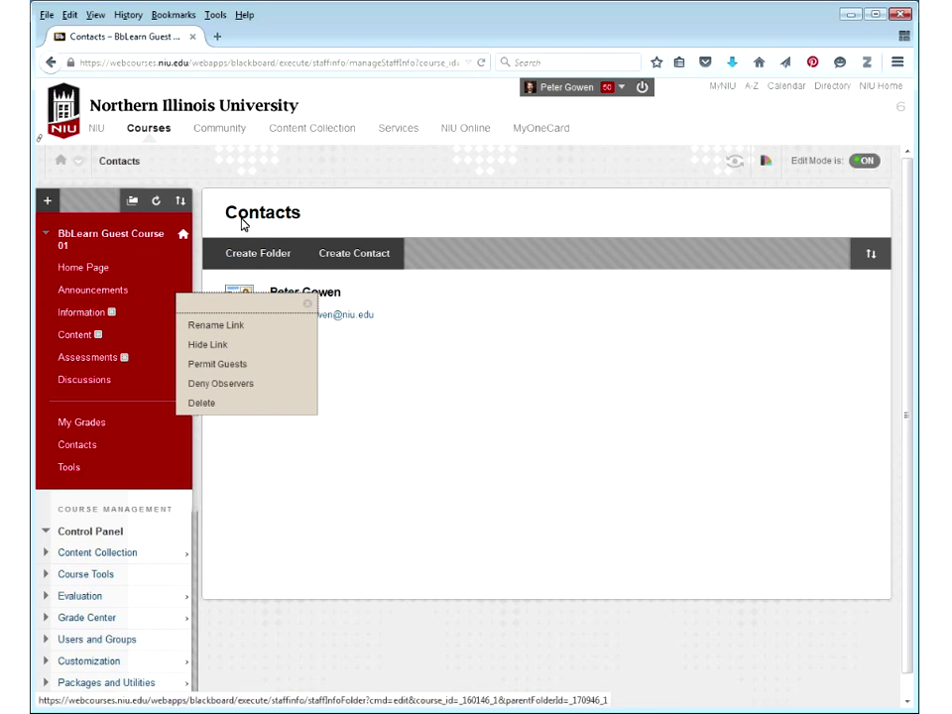
{"action": "left_click", "coordinate": [303, 217]}
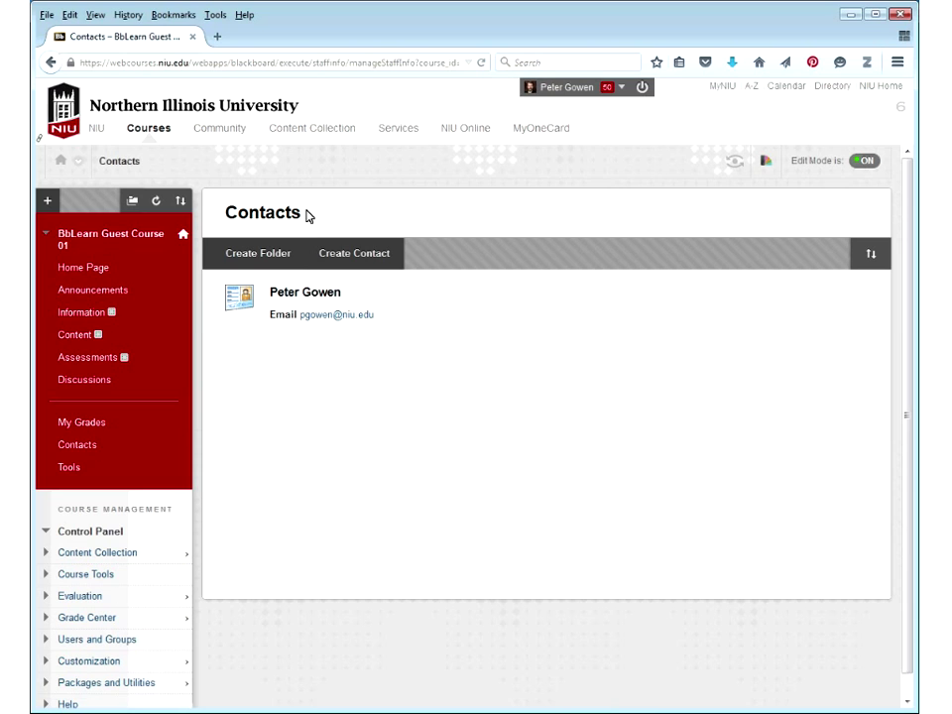
{"action": "left_click", "coordinate": [350, 294]}
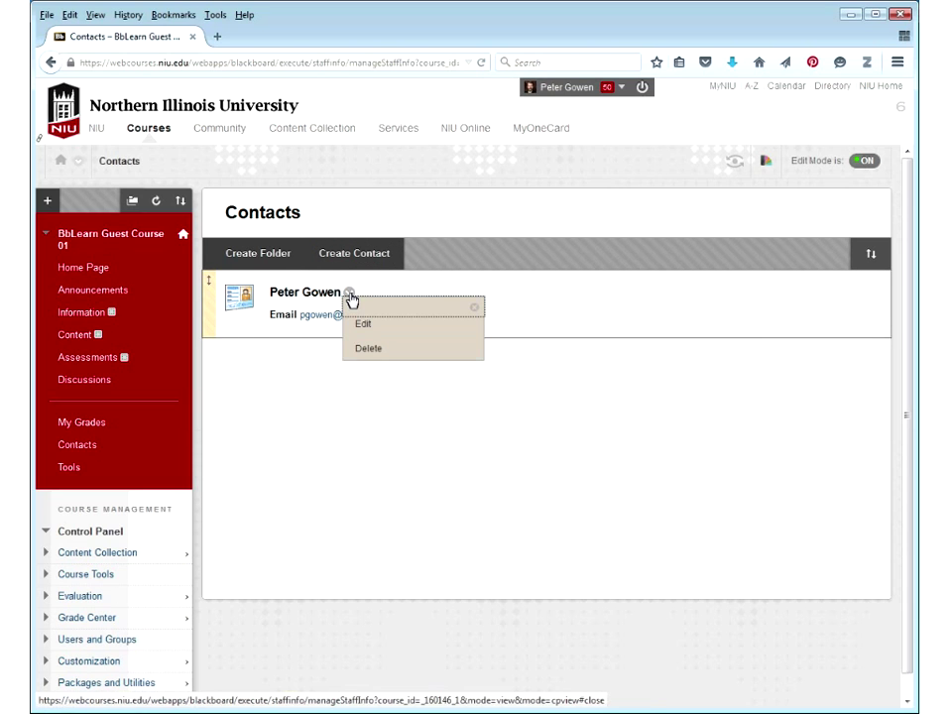
{"action": "left_click", "coordinate": [261, 358]}
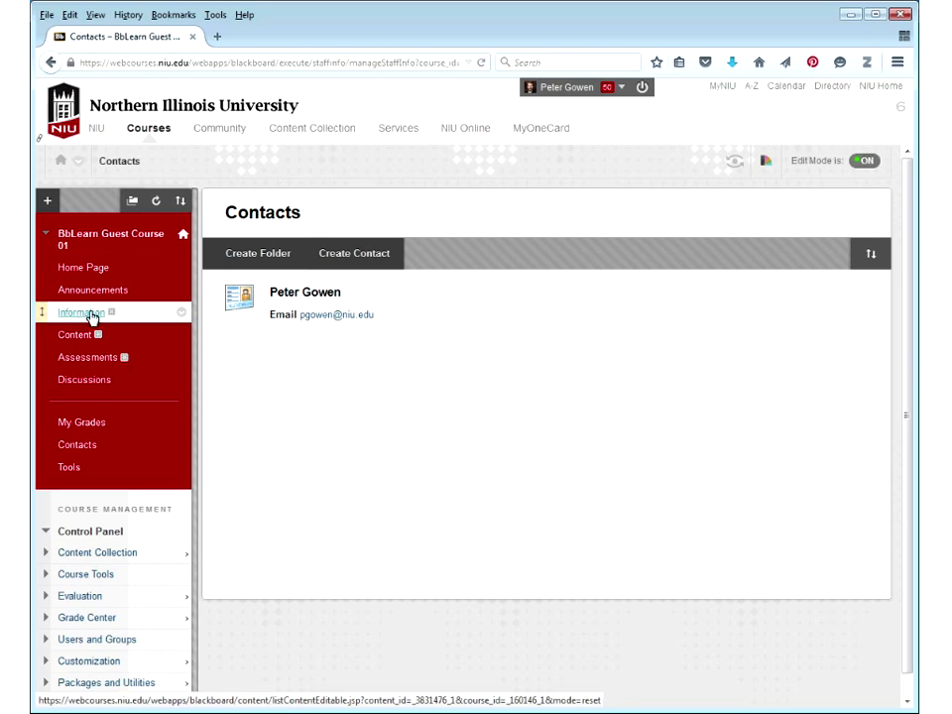
Rename the Content course menu link to 'Unit 1: Macro' and save it
{"action": "left_click", "coordinate": [182, 338]}
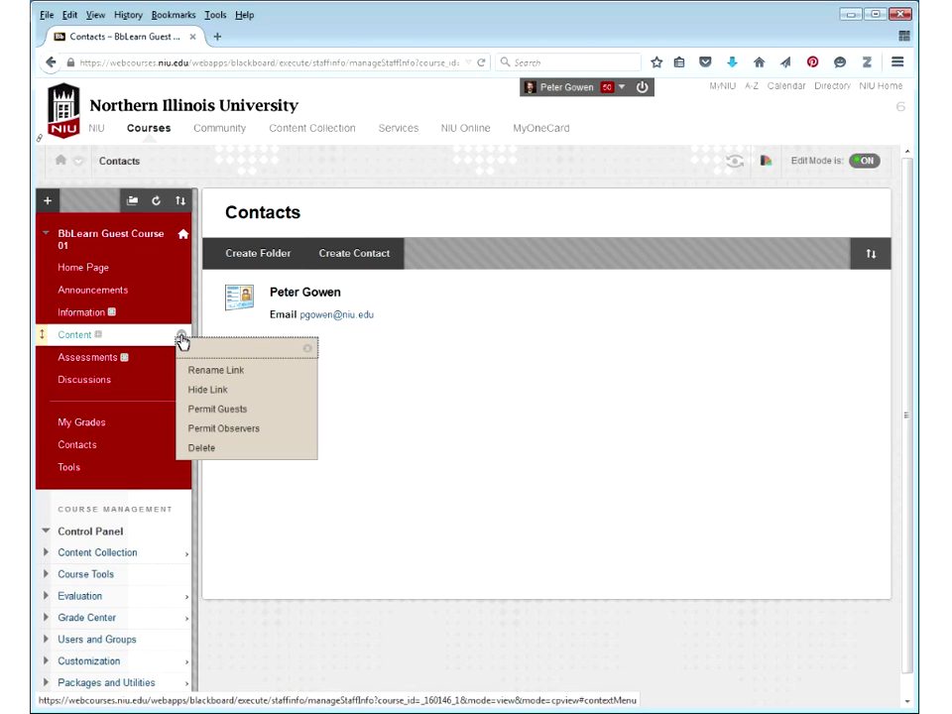
{"action": "left_click", "coordinate": [254, 375]}
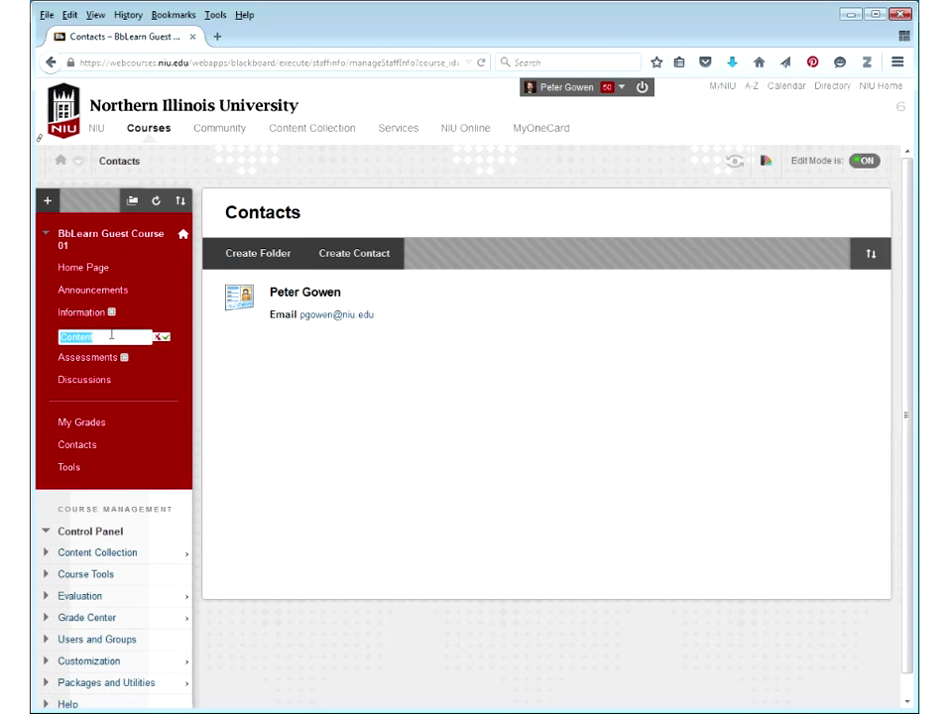
{"action": "left_click", "coordinate": [116, 335]}
{"action": "left_click_drag", "start_coordinate": [116, 335], "coordinate": [34, 333]}
{"action": "type", "text": "Macro"}
{"action": "key", "text": "Home"}
{"action": "type", "text": "Unit 1:"}
{"action": "left_click", "coordinate": [137, 337]}
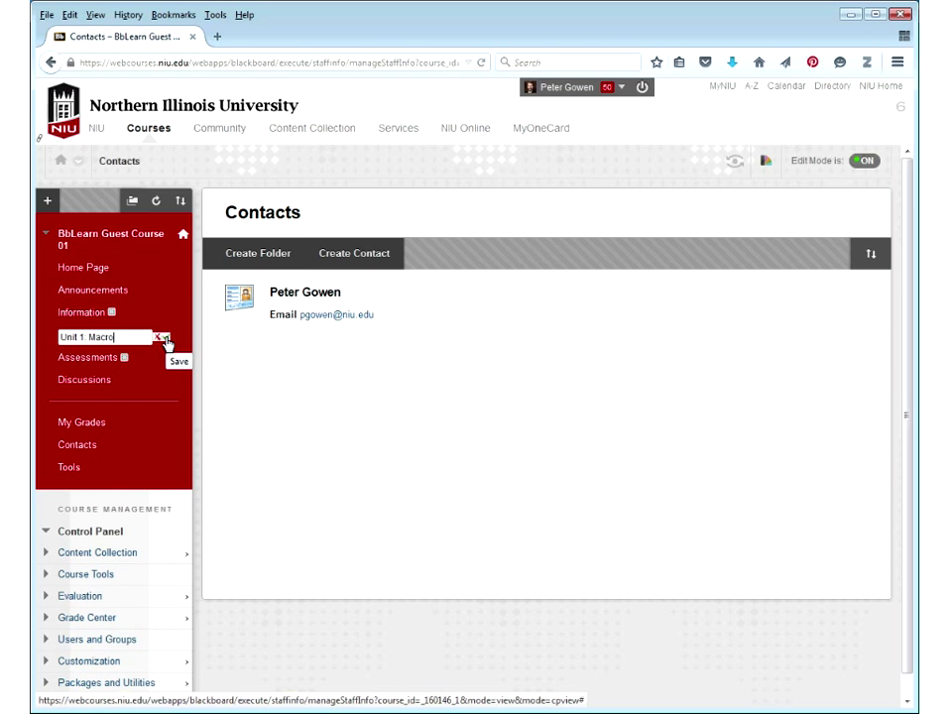
{"action": "left_click", "coordinate": [166, 340]}
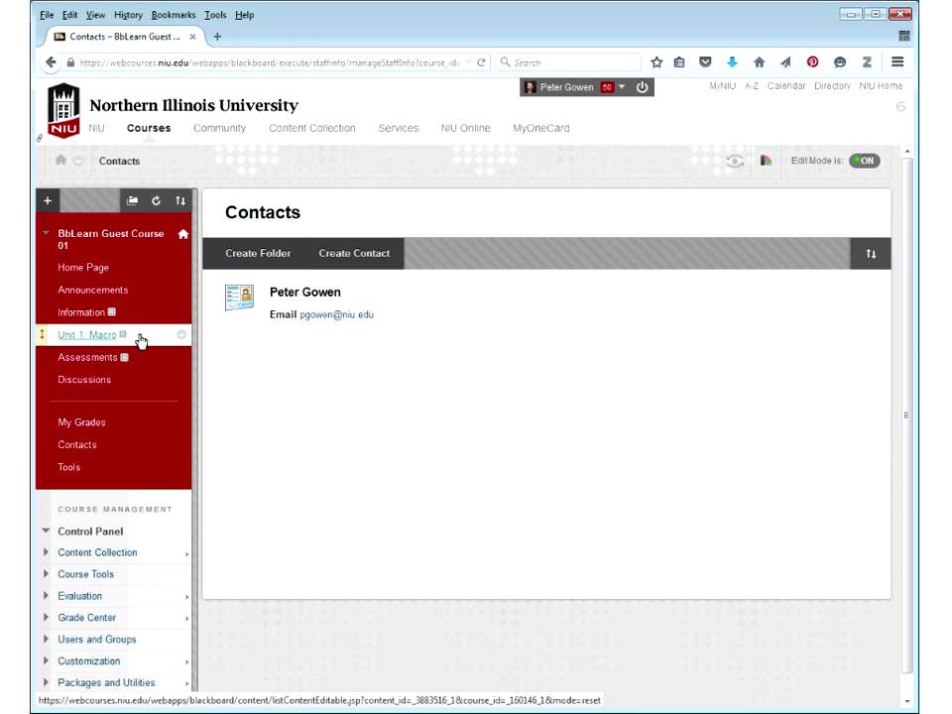
Create a content area named 'Unit 2: Micro', leaving it unavailable to users
{"action": "left_click", "coordinate": [48, 203]}
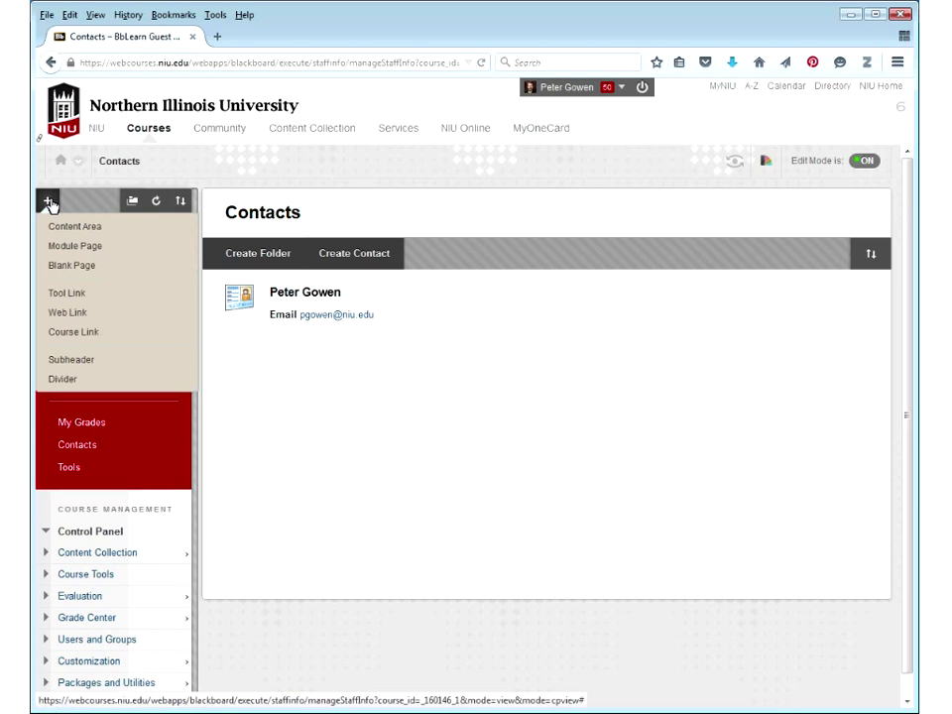
{"action": "left_click", "coordinate": [109, 231]}
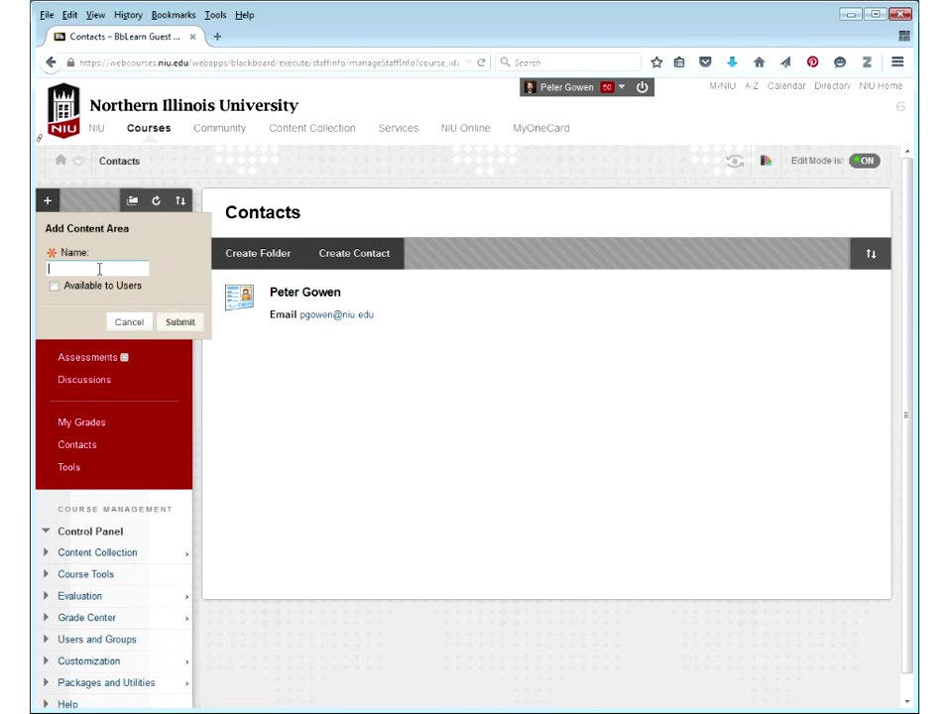
{"action": "type", "text": "Unit 2: Micro"}
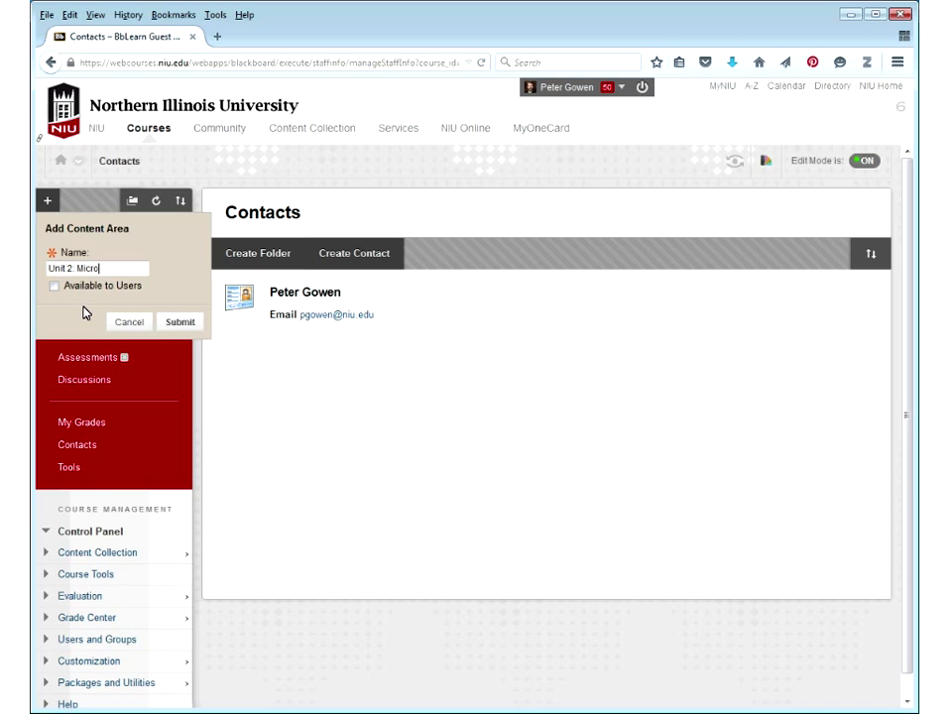
{"action": "left_click", "coordinate": [180, 323]}
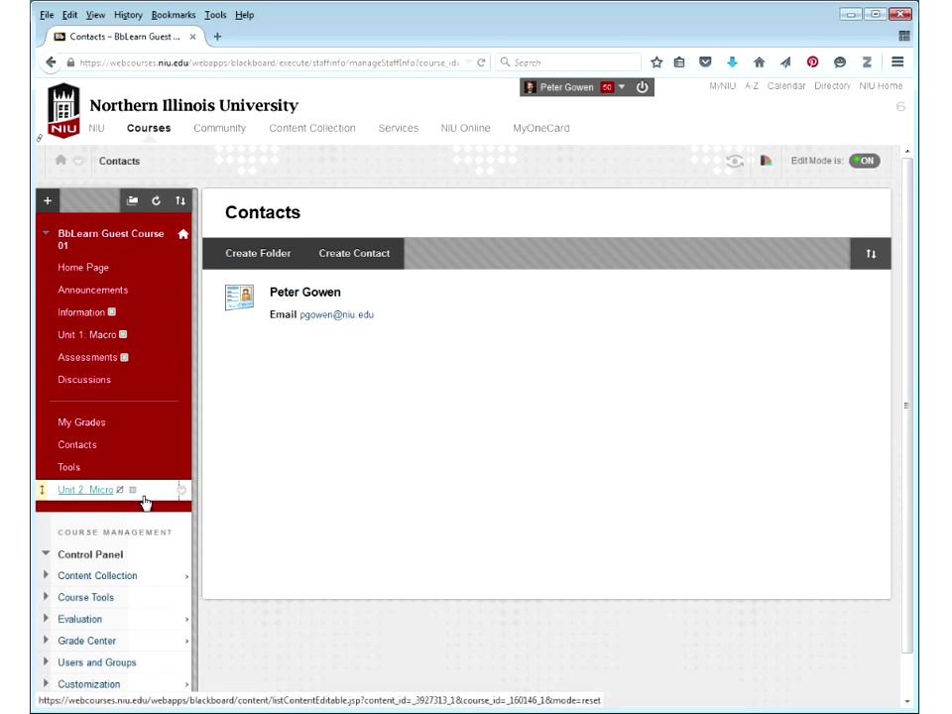
{"action": "mouse_move", "coordinate": [136, 493]}
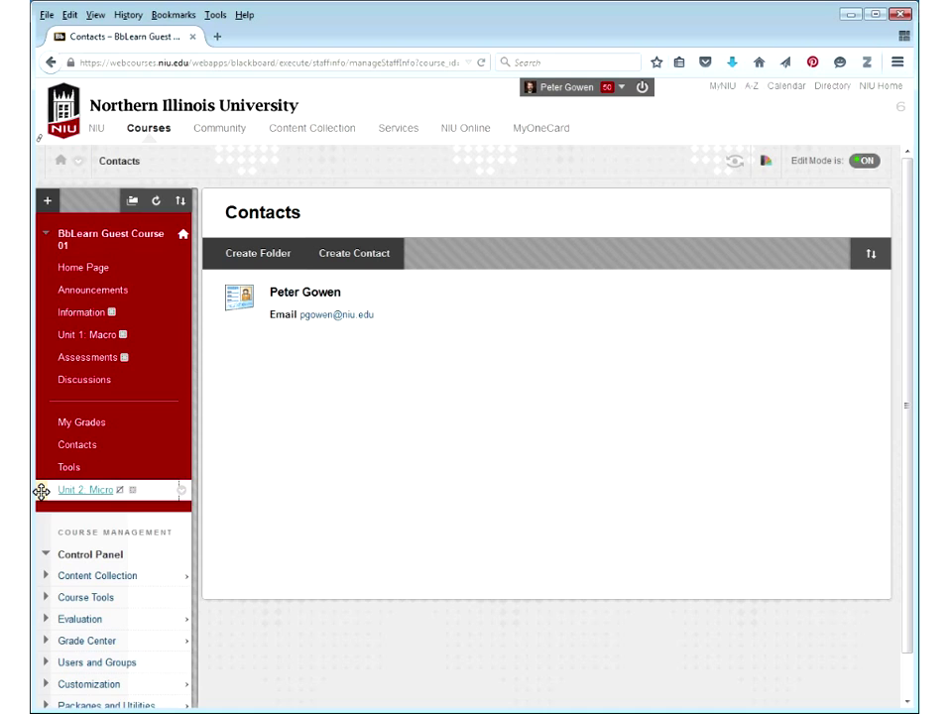
Drag Unit 2: Micro up to sit directly below Unit 1: Macro
{"action": "left_click_drag", "start_coordinate": [41, 491], "coordinate": [44, 357]}
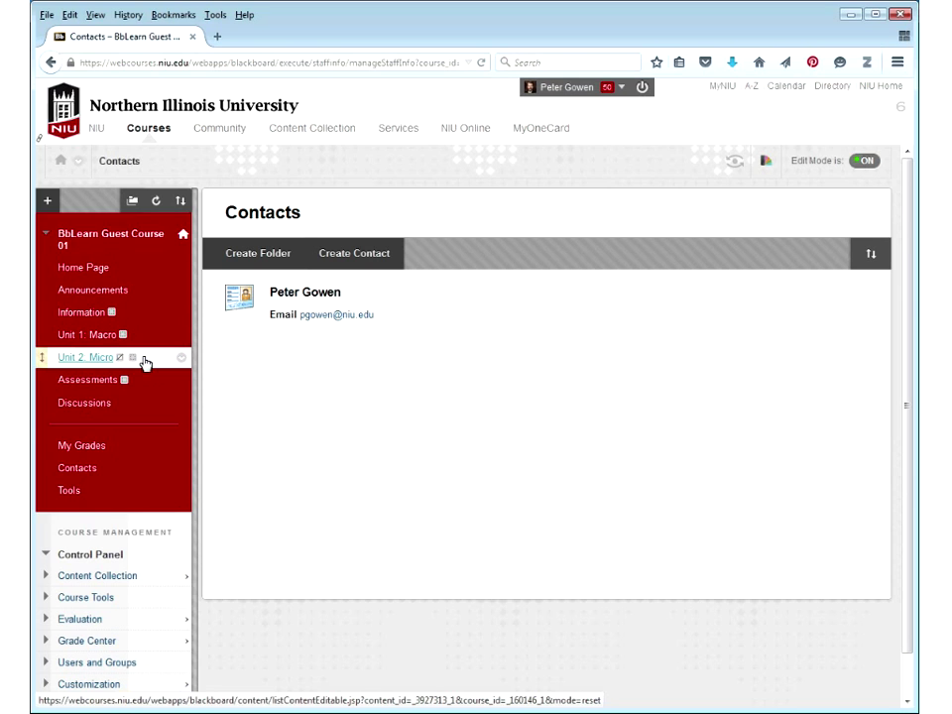
{"action": "mouse_move", "coordinate": [120, 365]}
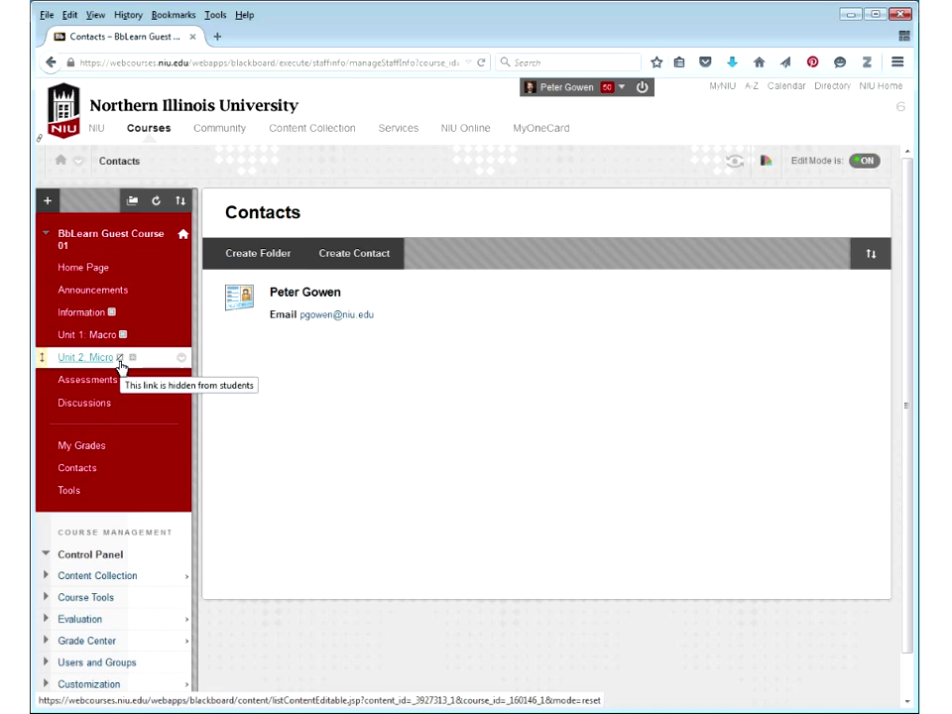
Choose Show Link for Unit 2: Micro so students can see it
{"action": "left_click", "coordinate": [181, 361]}
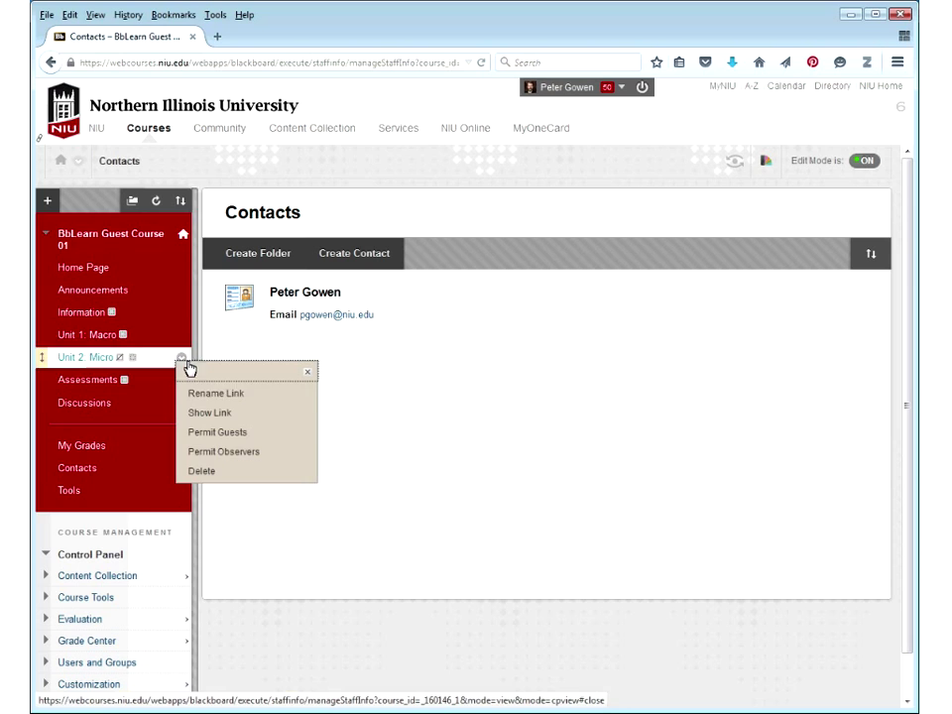
{"action": "left_click", "coordinate": [248, 415]}
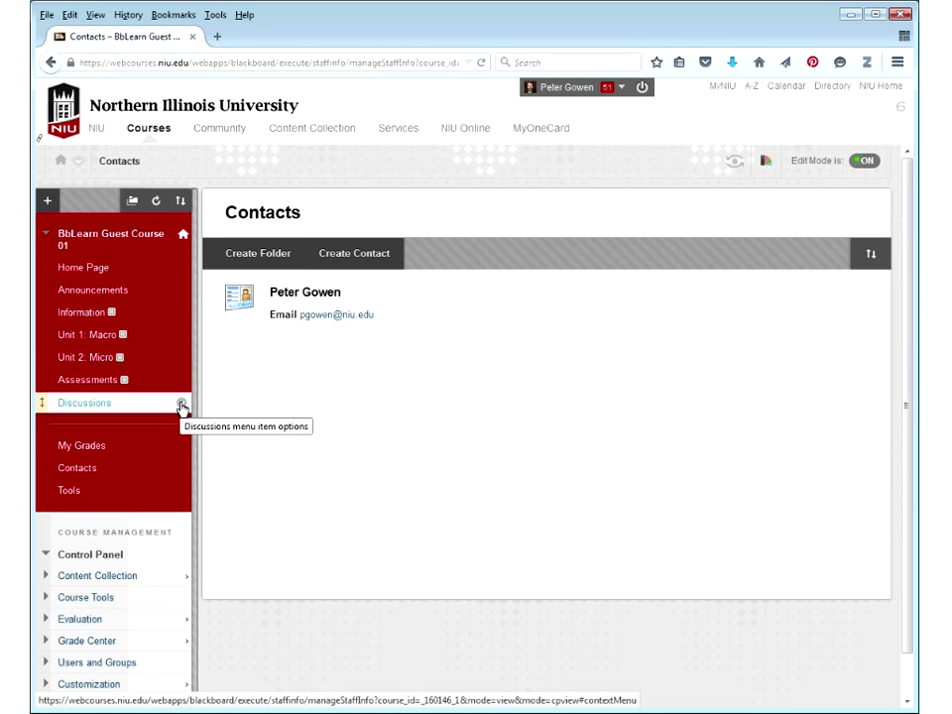
Choose Delete for the Discussions link, bringing up the permanent-deletion warning
{"action": "left_click", "coordinate": [181, 406]}
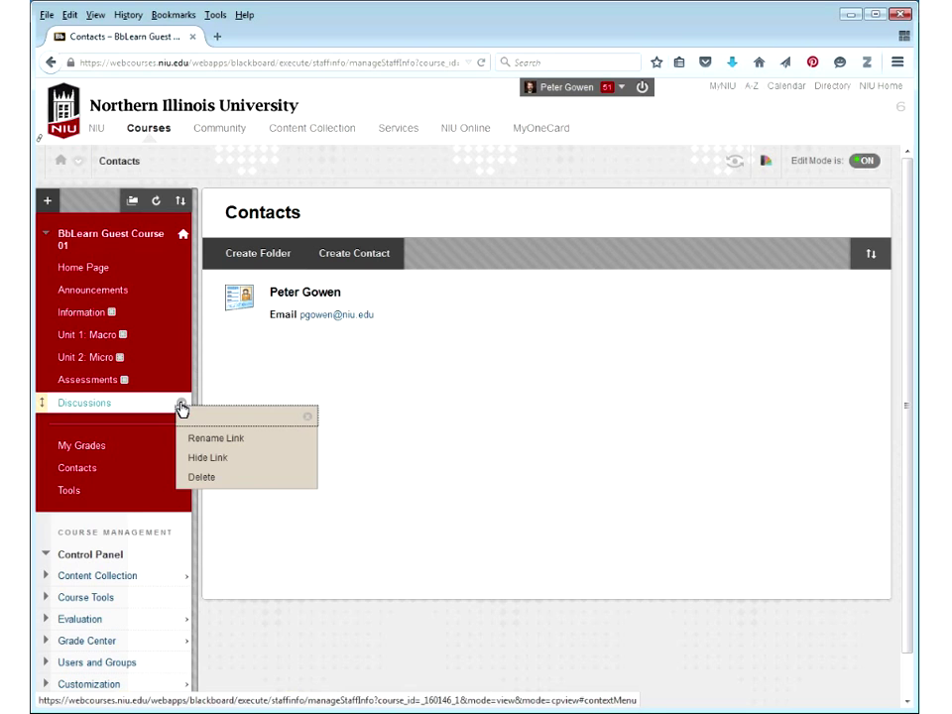
{"action": "left_click", "coordinate": [232, 484]}
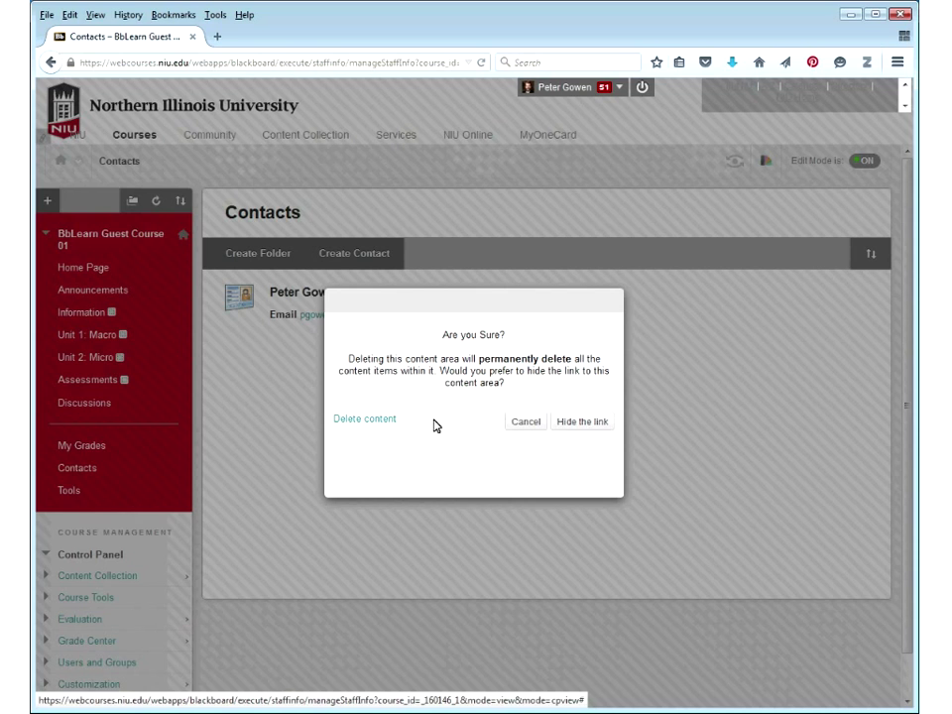
Choose to delete the Discussions content itself and confirm the permanent deletion
{"action": "left_click", "coordinate": [366, 419]}
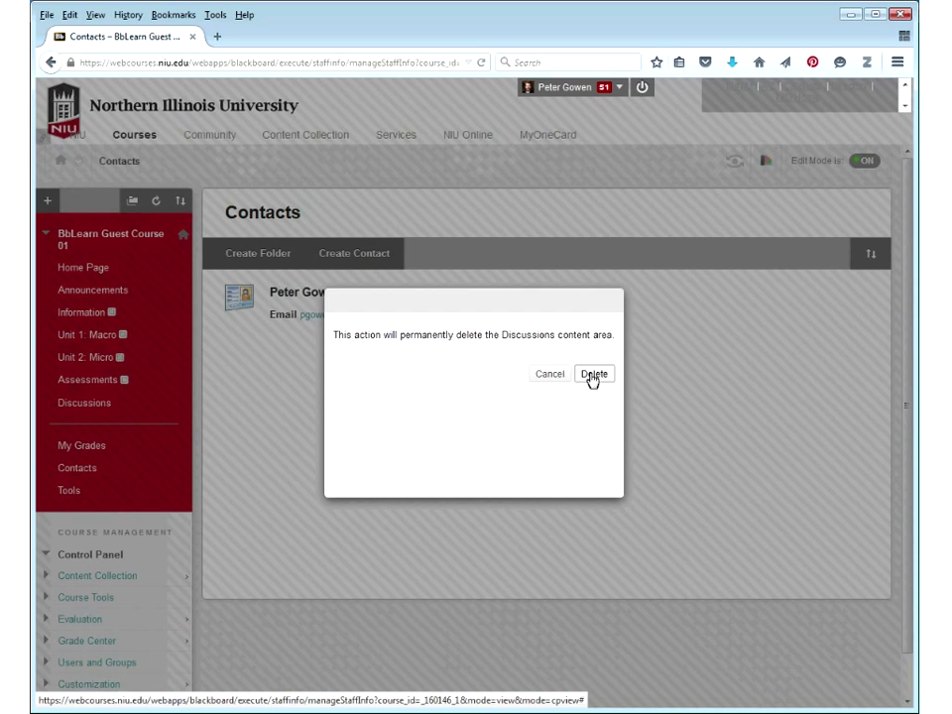
{"action": "left_click_drag", "start_coordinate": [560, 334], "coordinate": [615, 336]}
{"action": "left_click", "coordinate": [602, 340]}
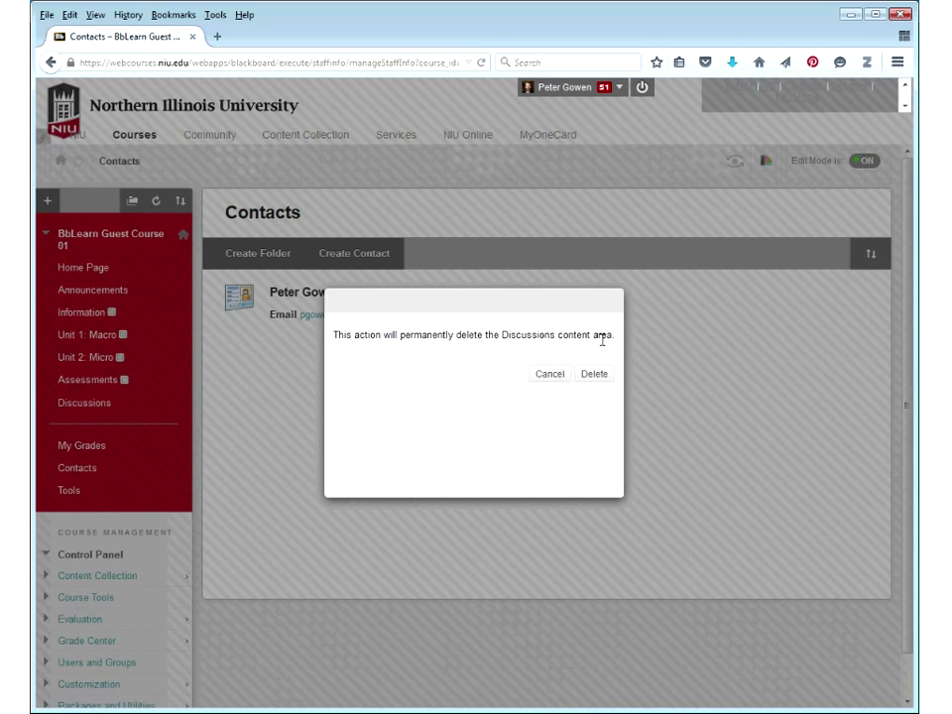
{"action": "left_click_drag", "start_coordinate": [555, 335], "coordinate": [614, 335]}
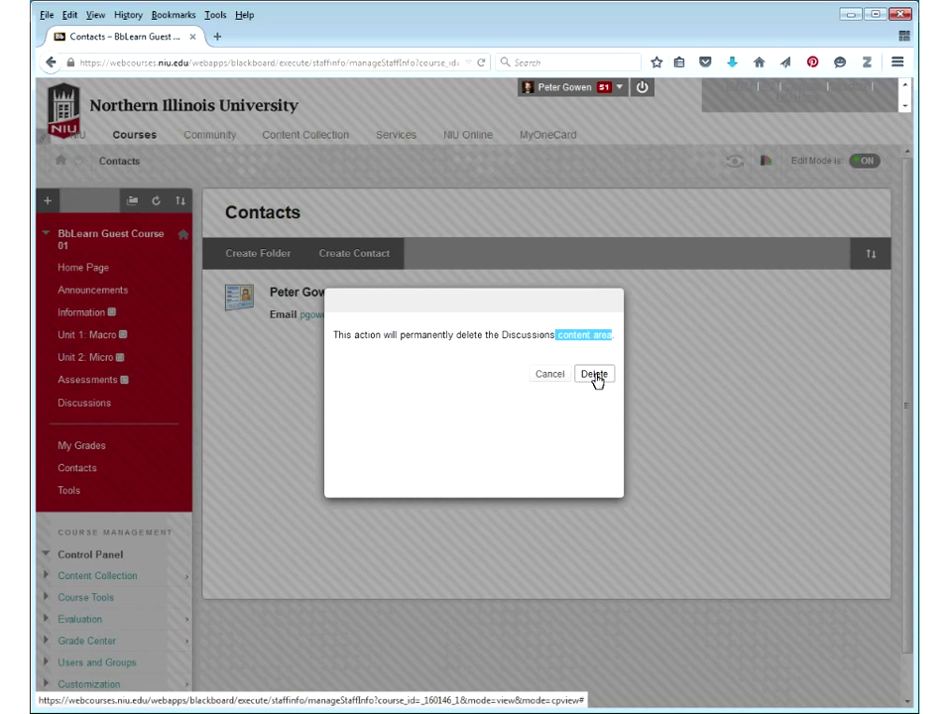
{"action": "left_click", "coordinate": [596, 376]}
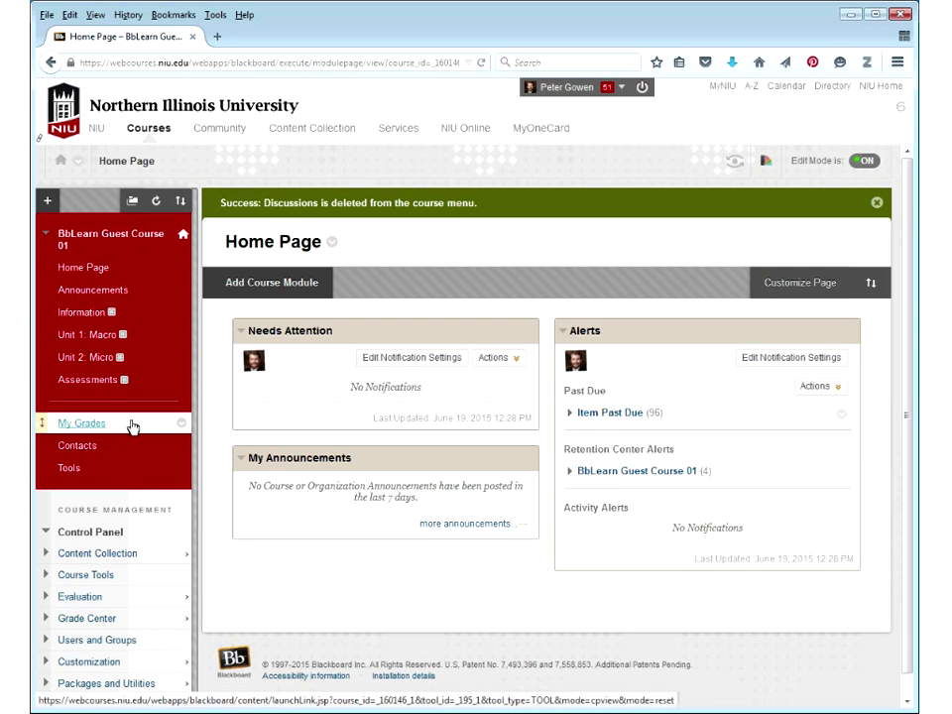
Add a 'Reflection Journals' tool link of type Journals, available to users, to the course menu
{"action": "left_click", "coordinate": [47, 201]}
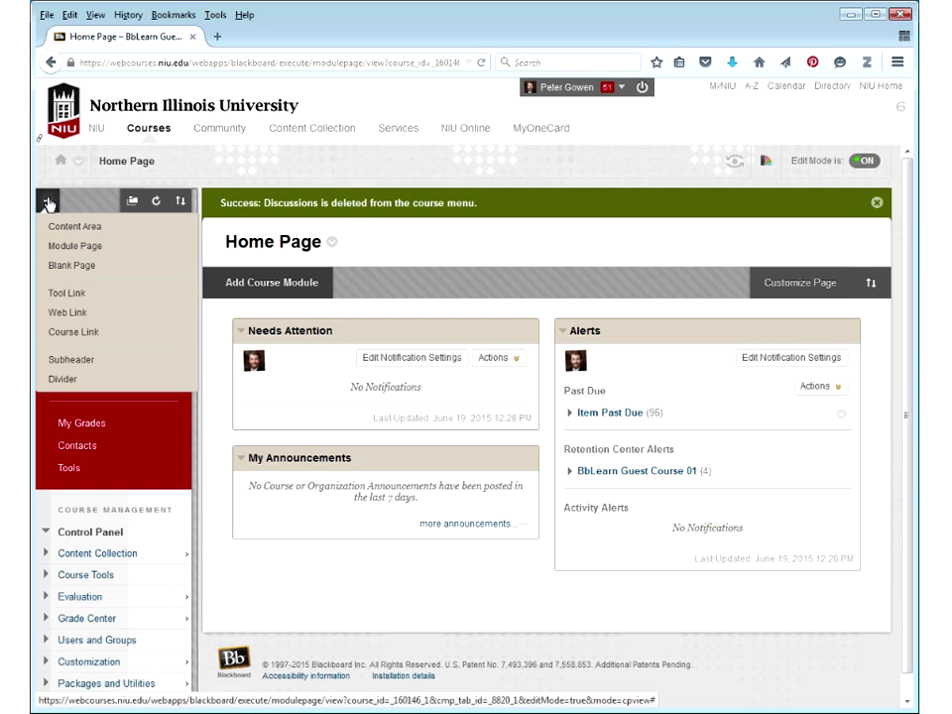
{"action": "left_click", "coordinate": [89, 297]}
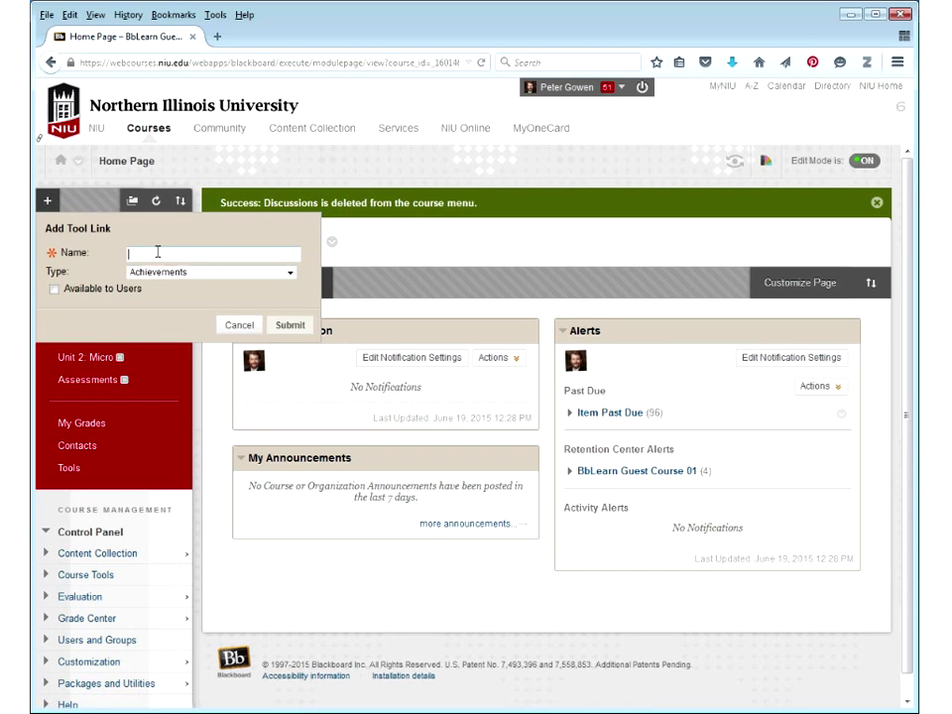
{"action": "type", "text": "Reflection Journals"}
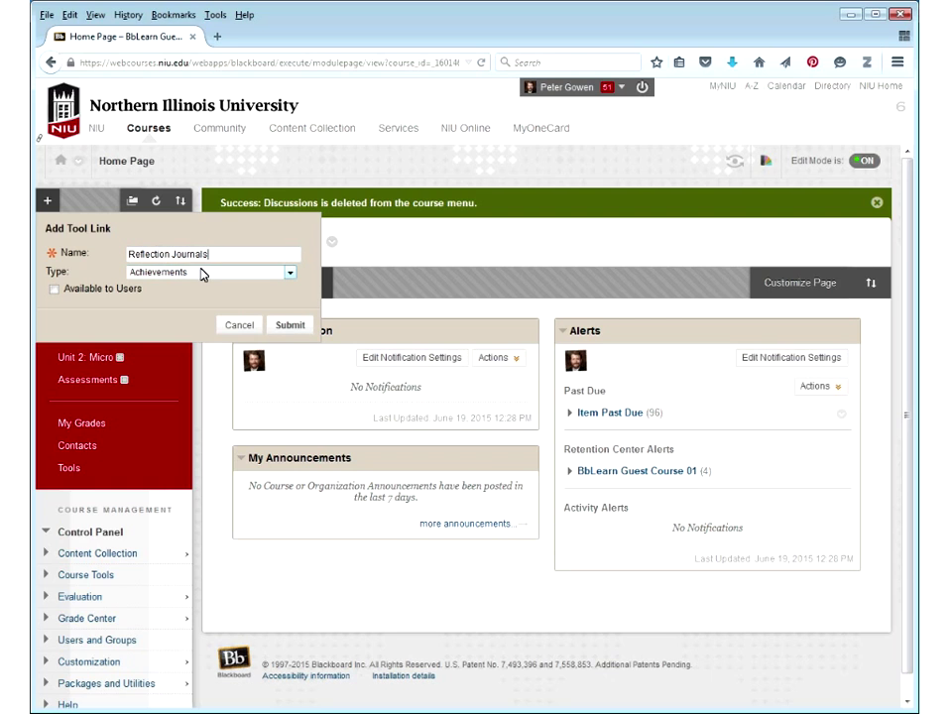
{"action": "left_click", "coordinate": [200, 274]}
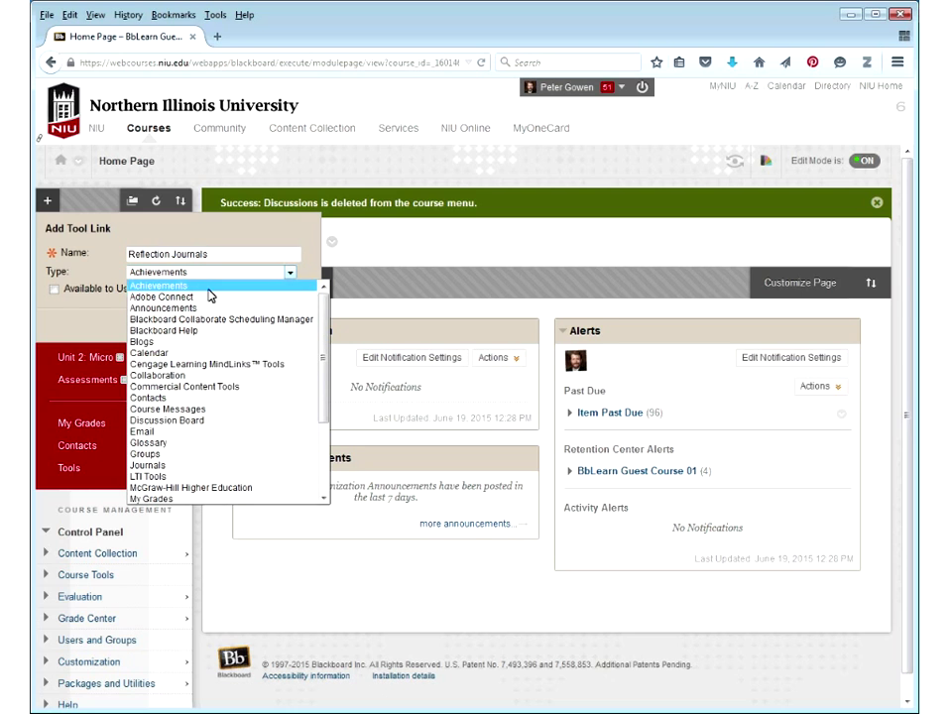
{"action": "left_click", "coordinate": [171, 468]}
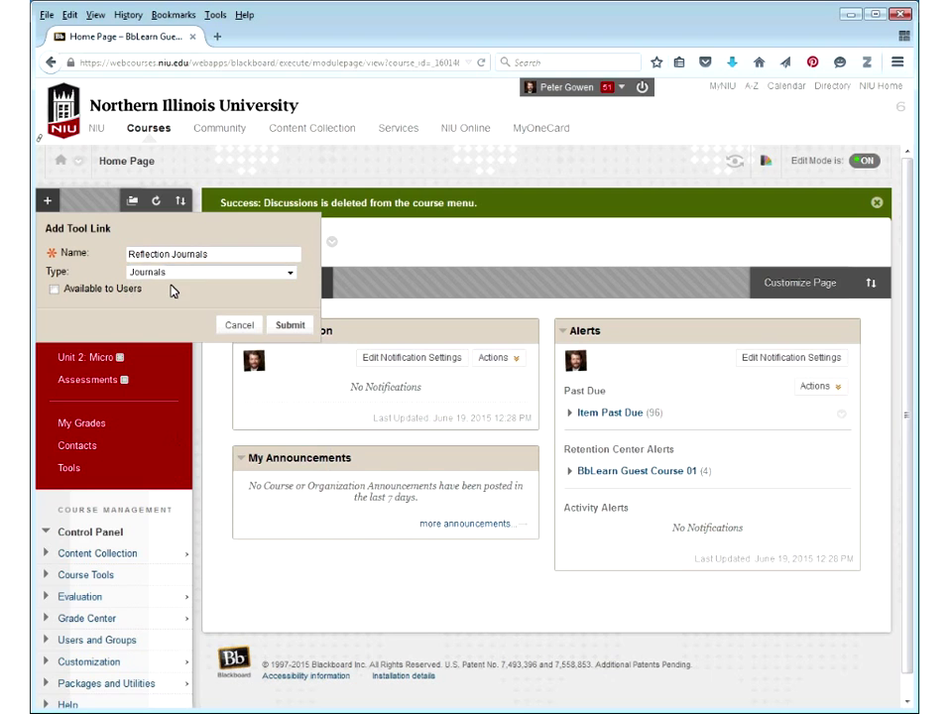
{"action": "left_click", "coordinate": [106, 290]}
{"action": "left_click", "coordinate": [290, 328]}
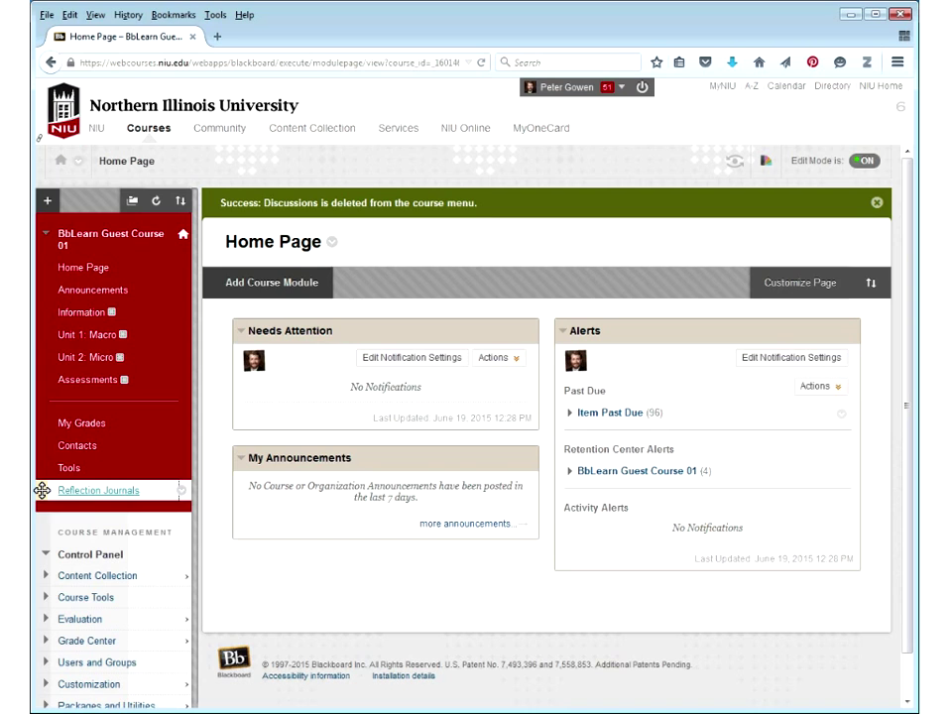
Move the Reflection Journals link up above My Grades and dismiss the add-item list
{"action": "left_click_drag", "start_coordinate": [42, 489], "coordinate": [45, 399]}
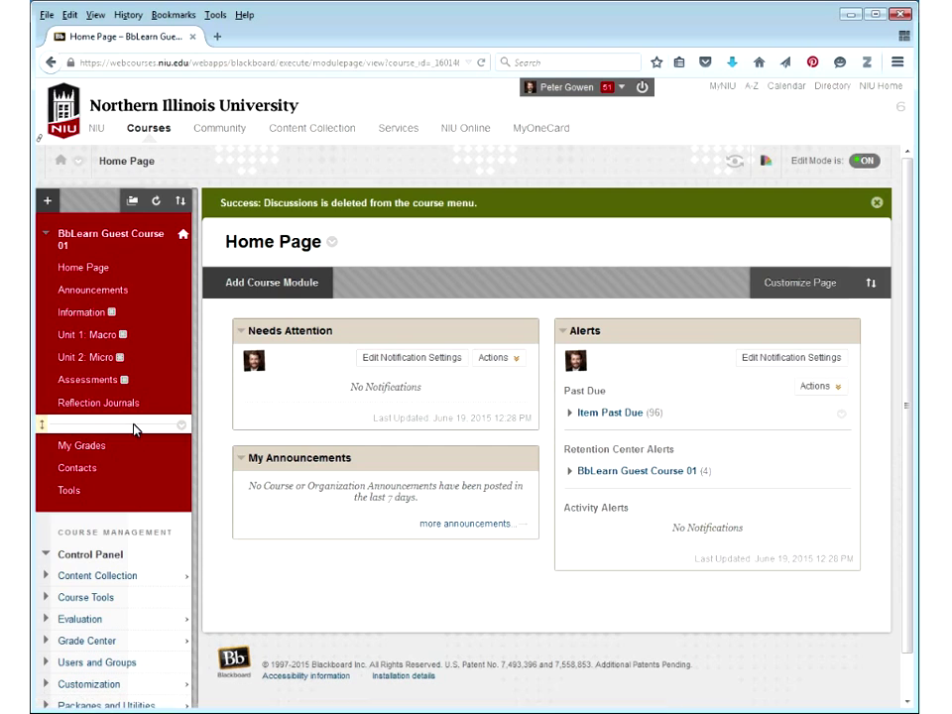
{"action": "left_click", "coordinate": [47, 203]}
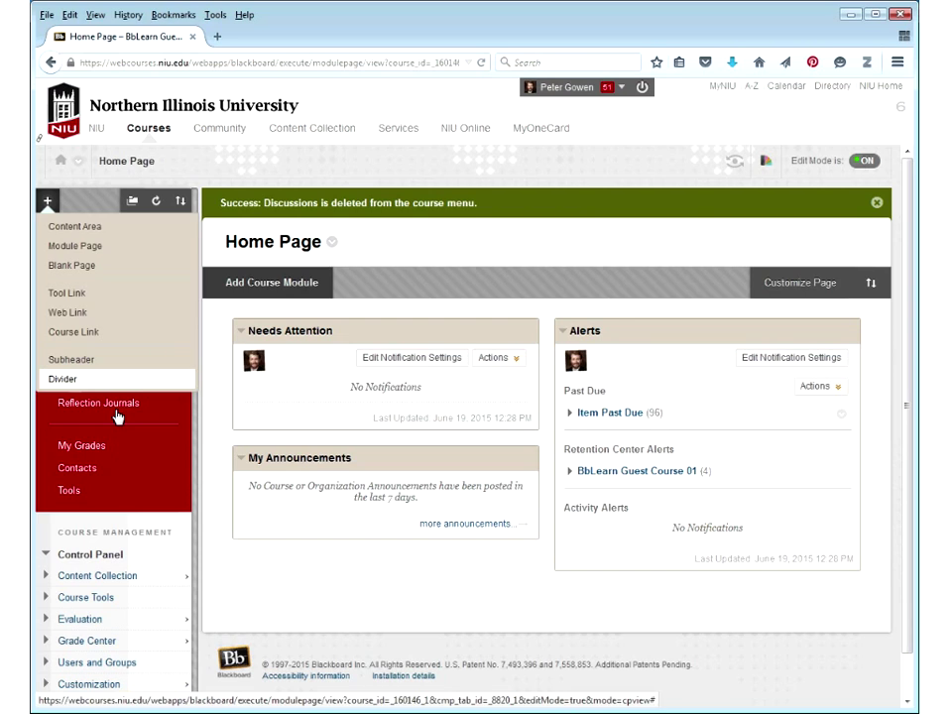
{"action": "left_click", "coordinate": [107, 425]}
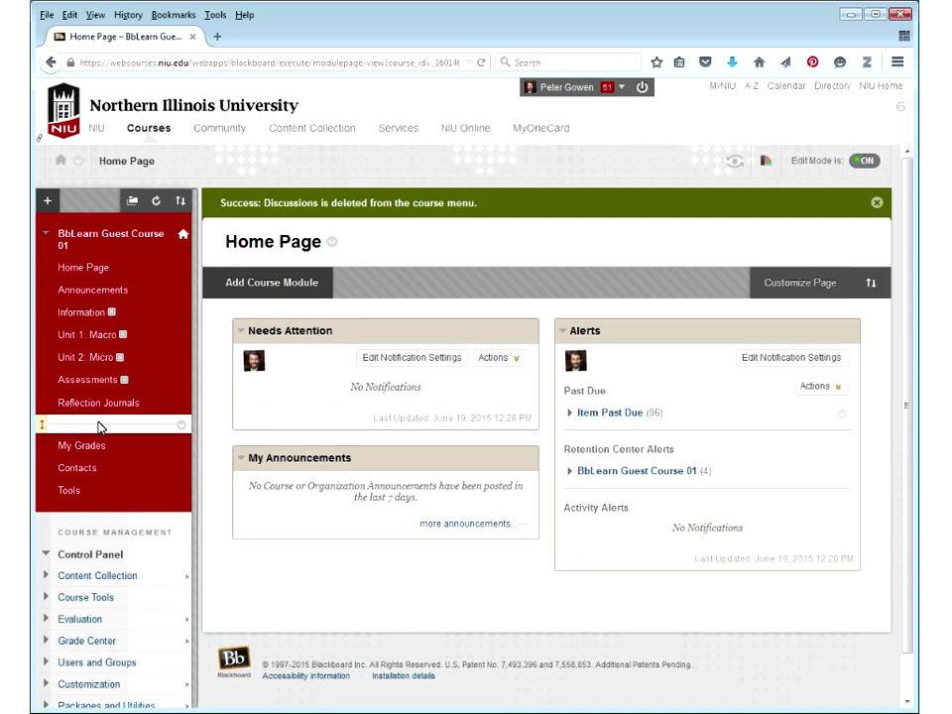
Go to the Unit 1: Macro page and show its Build Content options
{"action": "left_click", "coordinate": [82, 335]}
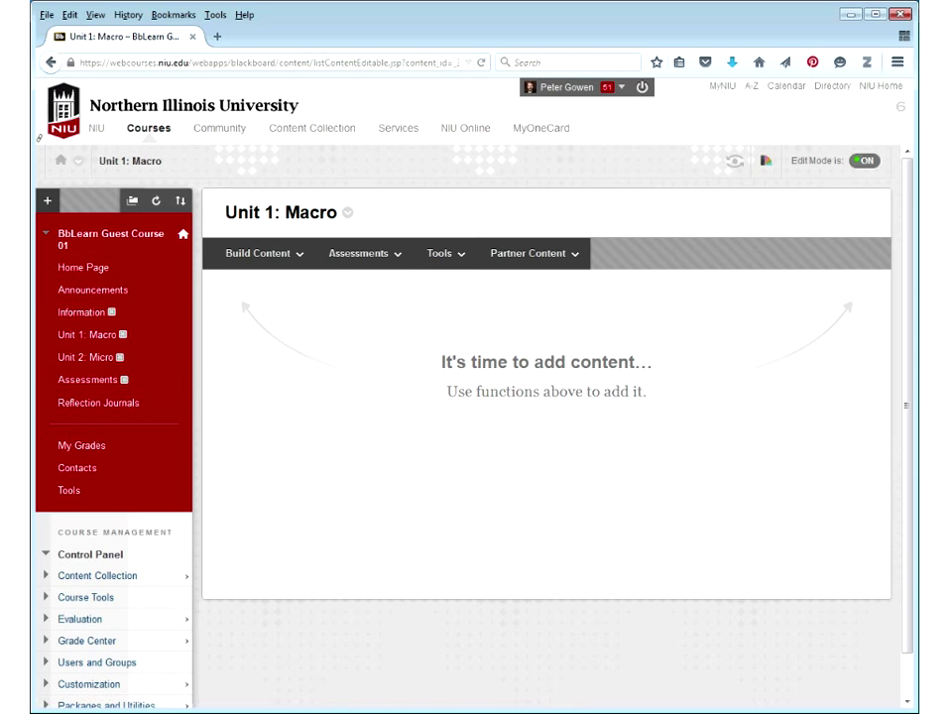
{"action": "left_click", "coordinate": [263, 254]}
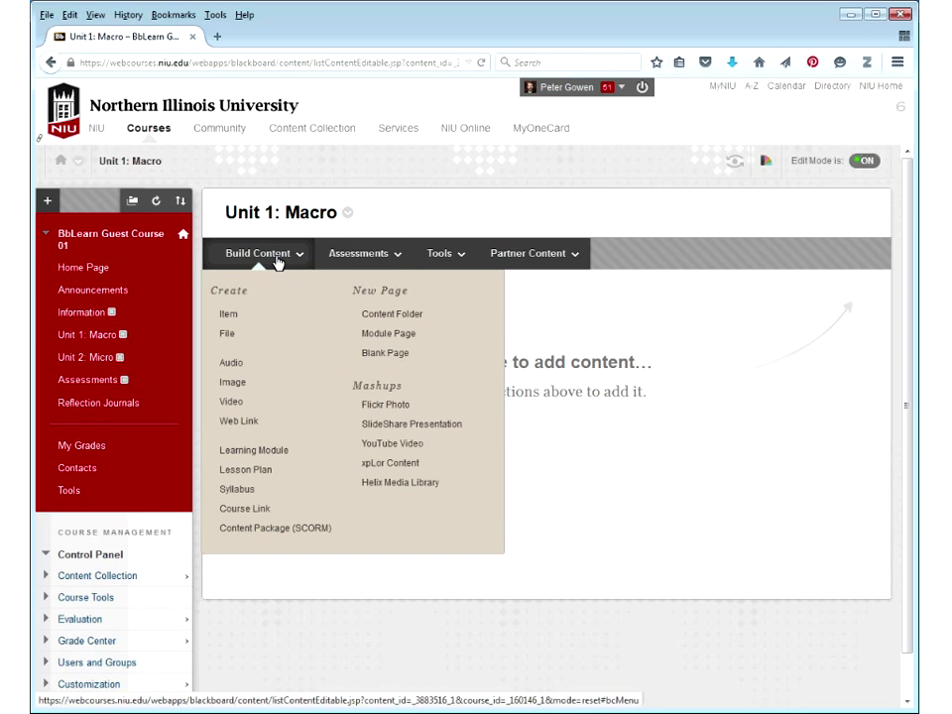
Start a new content folder and enter the name 'Week 1 - Keynes'
{"action": "left_click", "coordinate": [395, 320]}
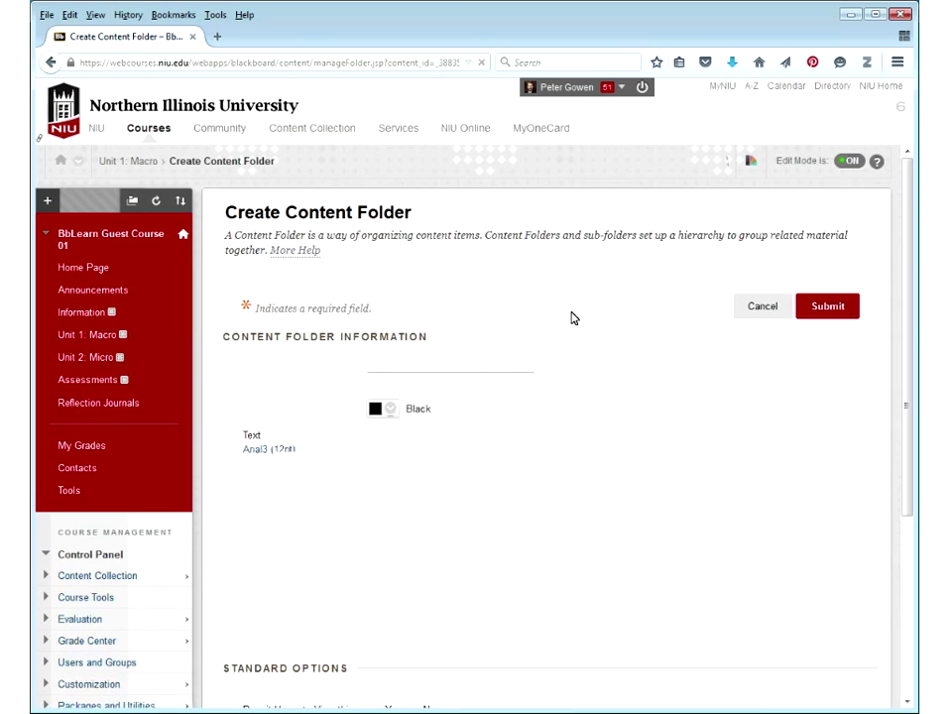
{"action": "left_click", "coordinate": [407, 380]}
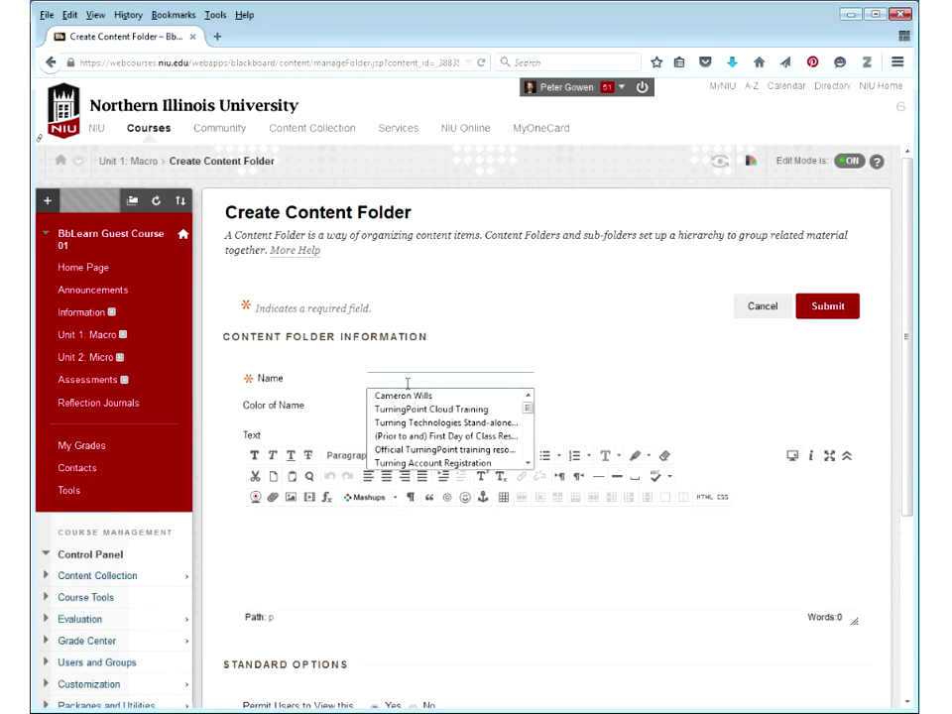
{"action": "type", "text": "Week 1"}
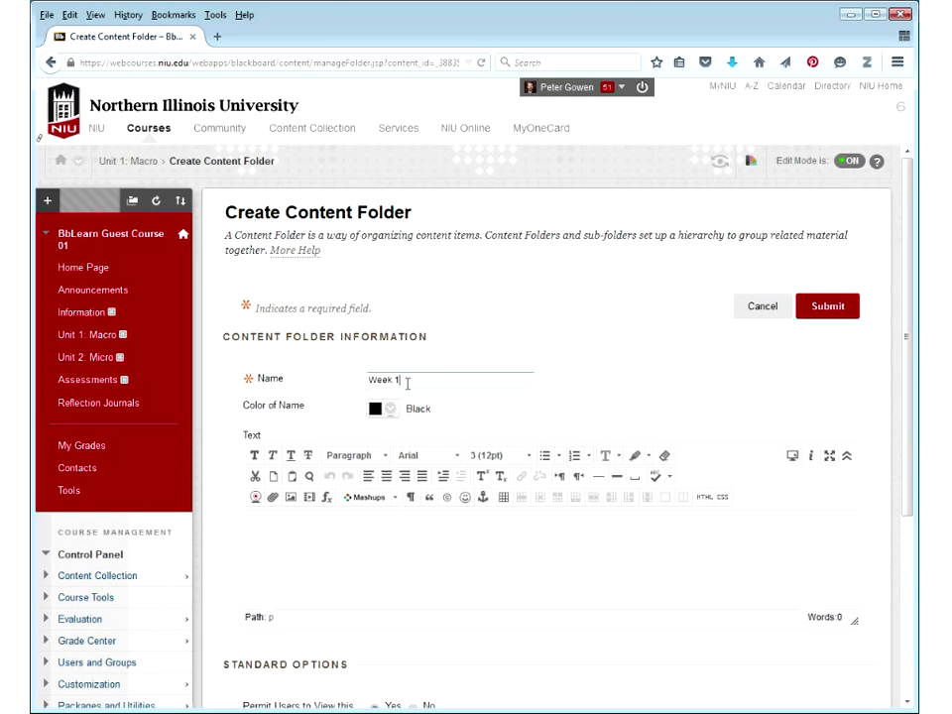
{"action": "type", "text": " -"}
{"action": "type", "text": "T"}
{"action": "type", "text": "eynes"}
Enter the description 'This folder contains this week's lecture slides. Please take Quiz 1.'
{"action": "scroll", "coordinate": [565, 384], "scroll_direction": "down", "scroll_amount": 1}
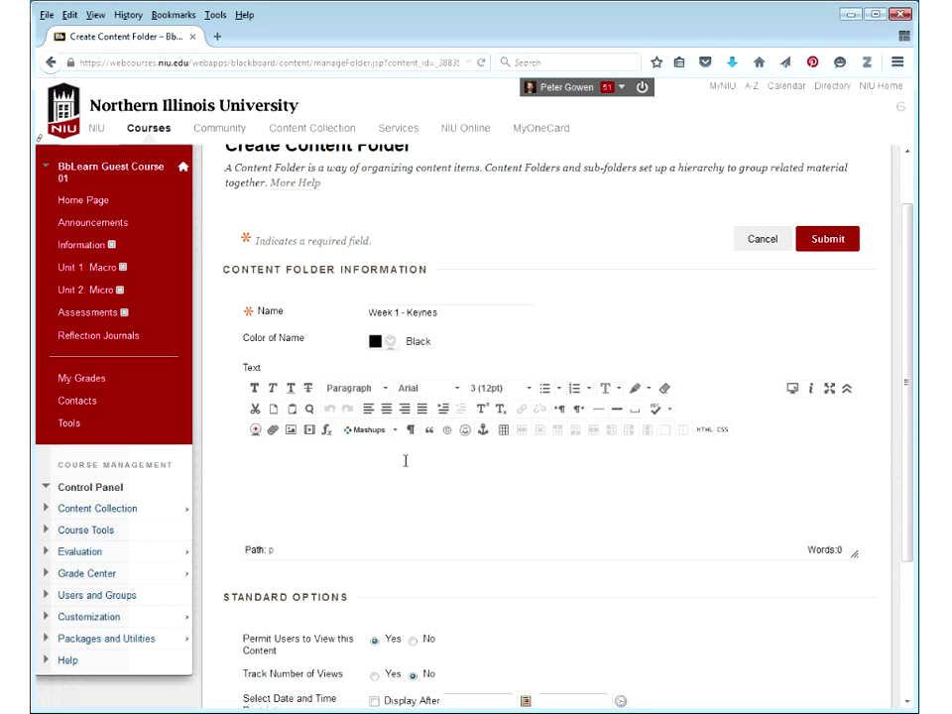
{"action": "type", "text": "This folder contains this week"}
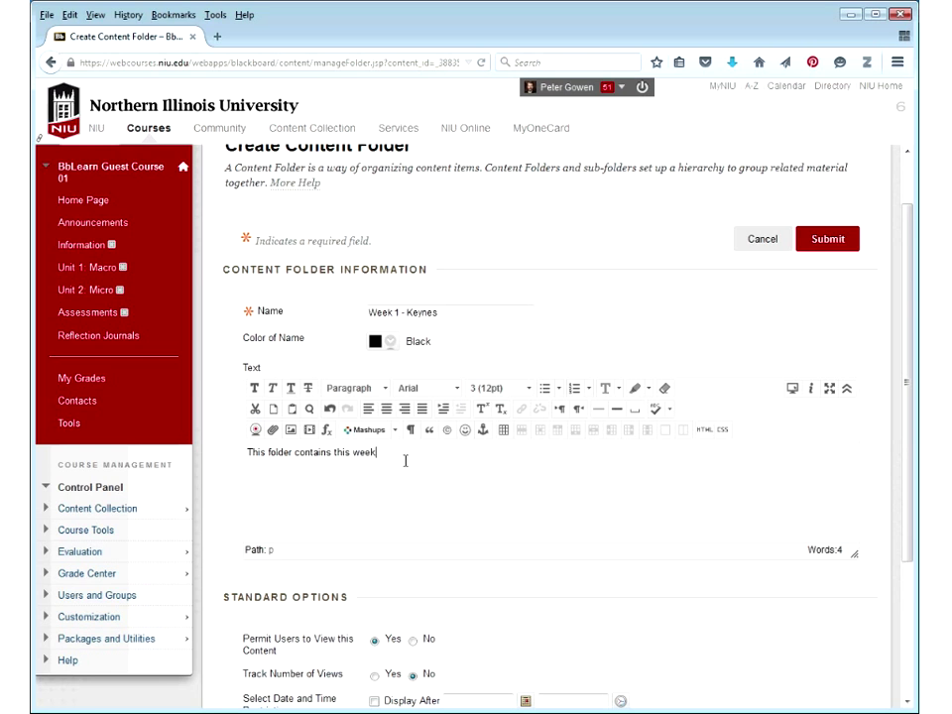
{"action": "type", "text": "'s lecture slides. Please take "}
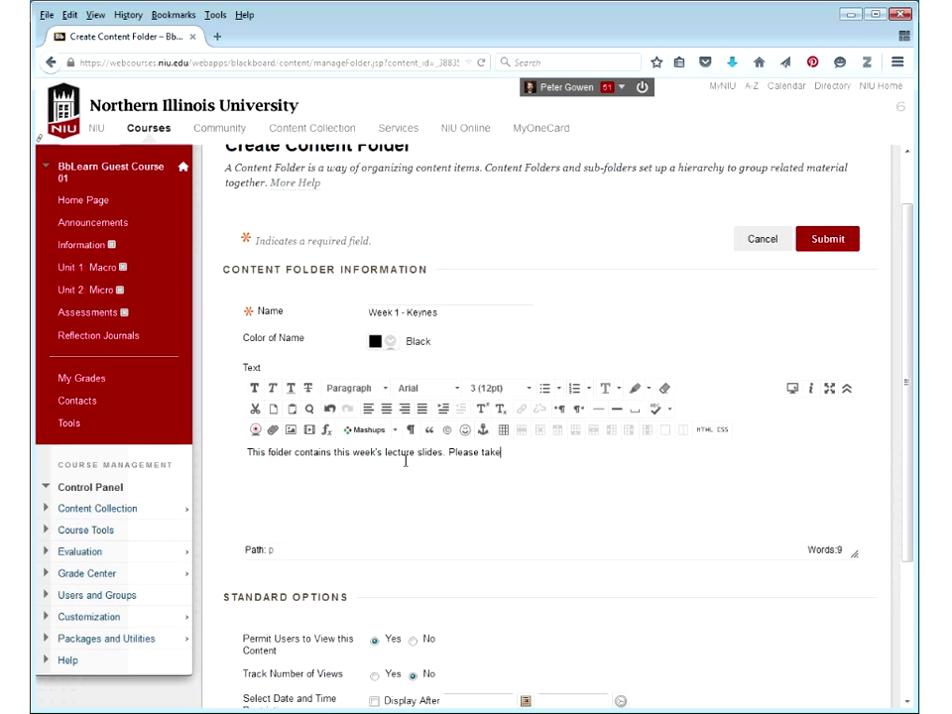
{"action": "type", "text": "Quiz 1."}
{"action": "double_click", "coordinate": [424, 452]}
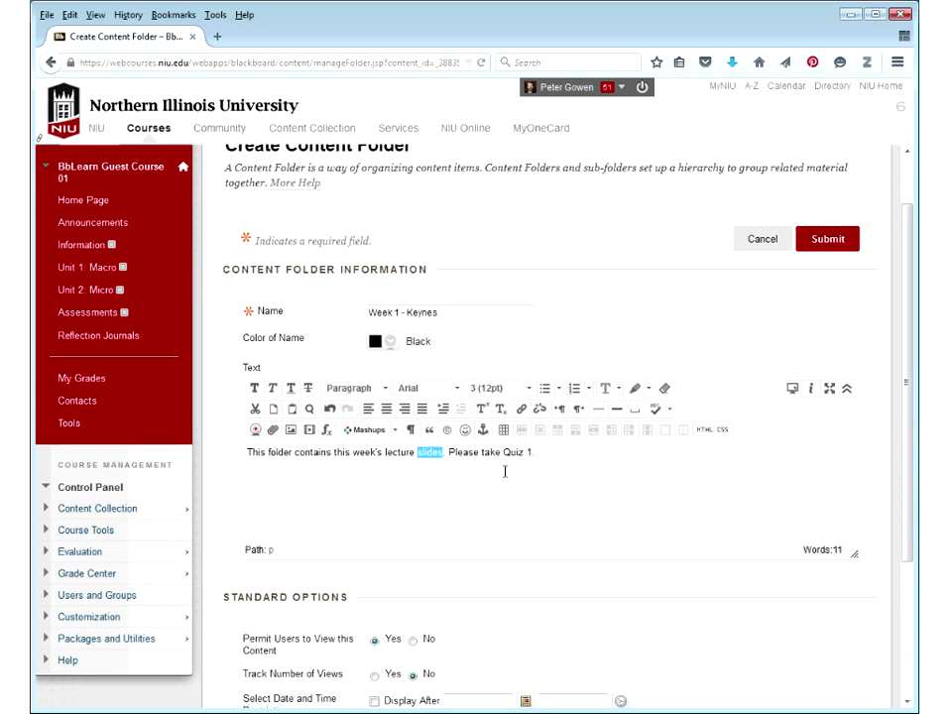
{"action": "left_click", "coordinate": [539, 452]}
Set the folder hidden from users, track views, and display only after 06/19/2015 11:59 PM
{"action": "scroll", "coordinate": [397, 427], "scroll_direction": "down", "scroll_amount": 4}
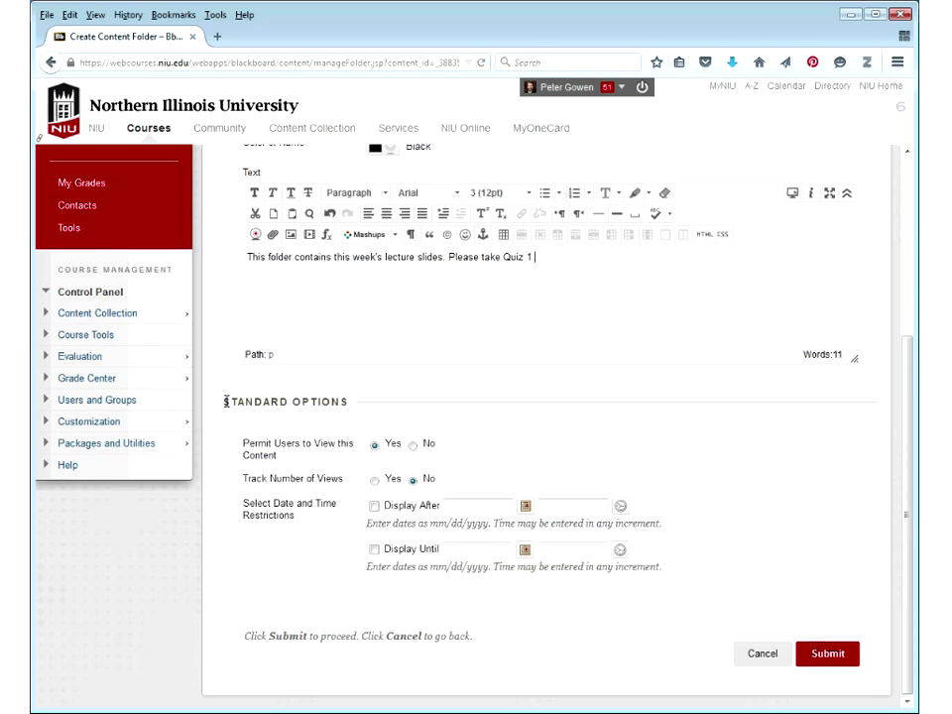
{"action": "left_click", "coordinate": [413, 447]}
{"action": "left_click", "coordinate": [375, 481]}
{"action": "left_click", "coordinate": [373, 507]}
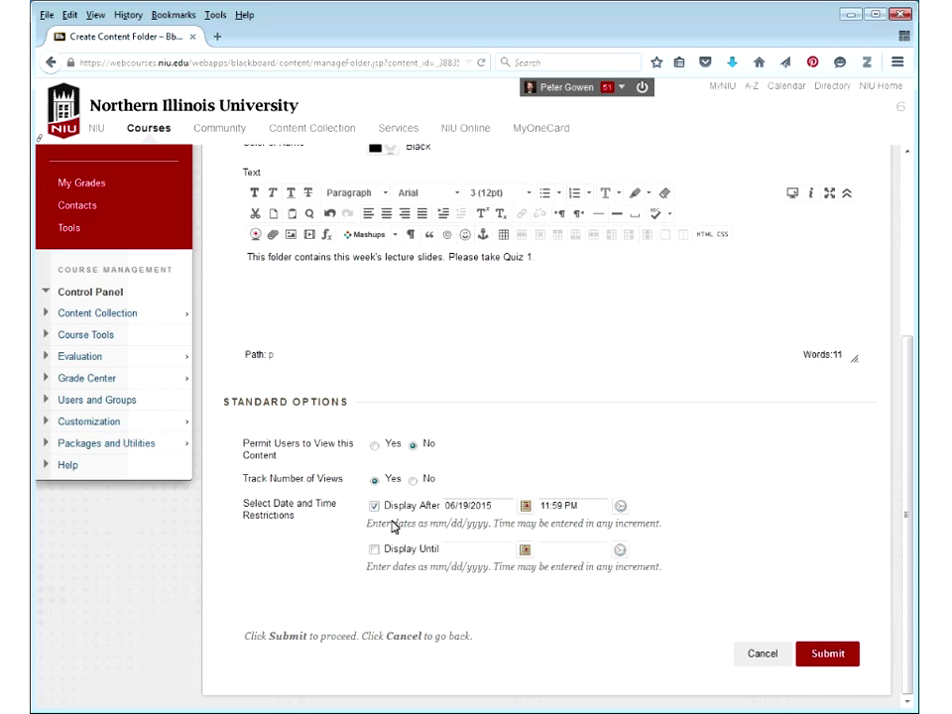
{"action": "left_click", "coordinate": [376, 448]}
{"action": "left_click", "coordinate": [414, 447]}
{"action": "left_click", "coordinate": [375, 446]}
{"action": "left_click", "coordinate": [413, 447]}
{"action": "scroll", "coordinate": [520, 383], "scroll_direction": "up", "scroll_amount": 3}
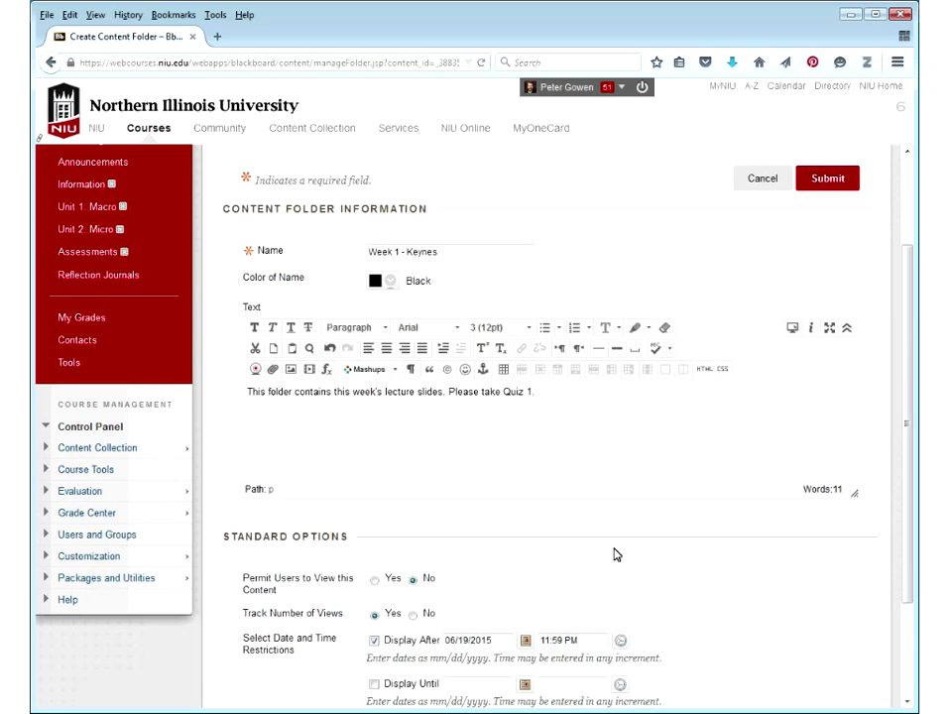
{"action": "scroll", "coordinate": [635, 546], "scroll_direction": "down", "scroll_amount": 3}
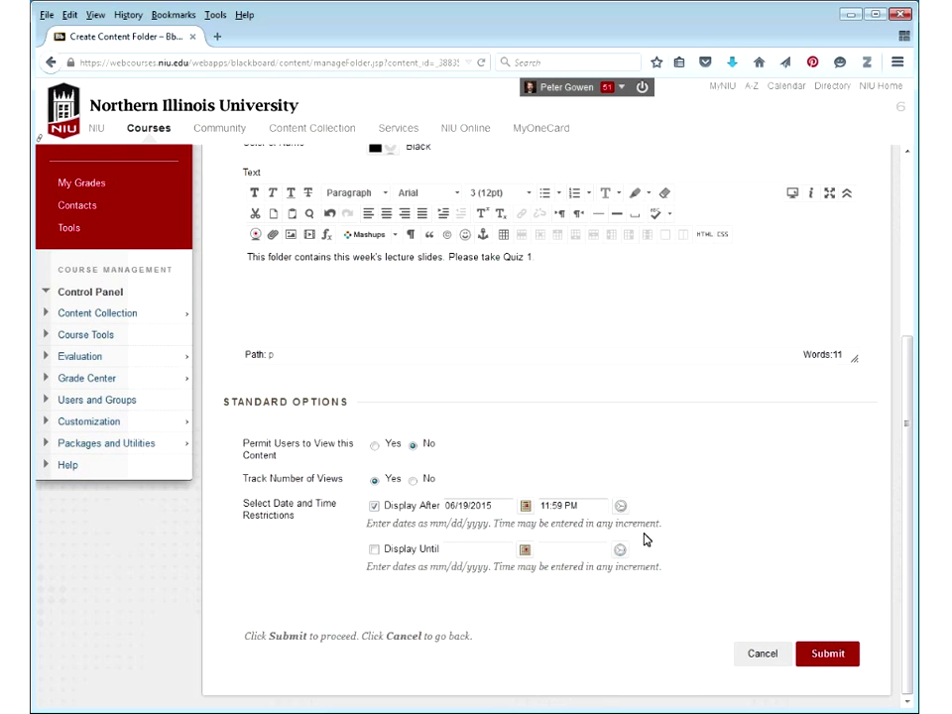
Submit the Week 1 - Keynes folder and check its Availability and Statistics Tracking details
{"action": "left_click", "coordinate": [828, 654]}
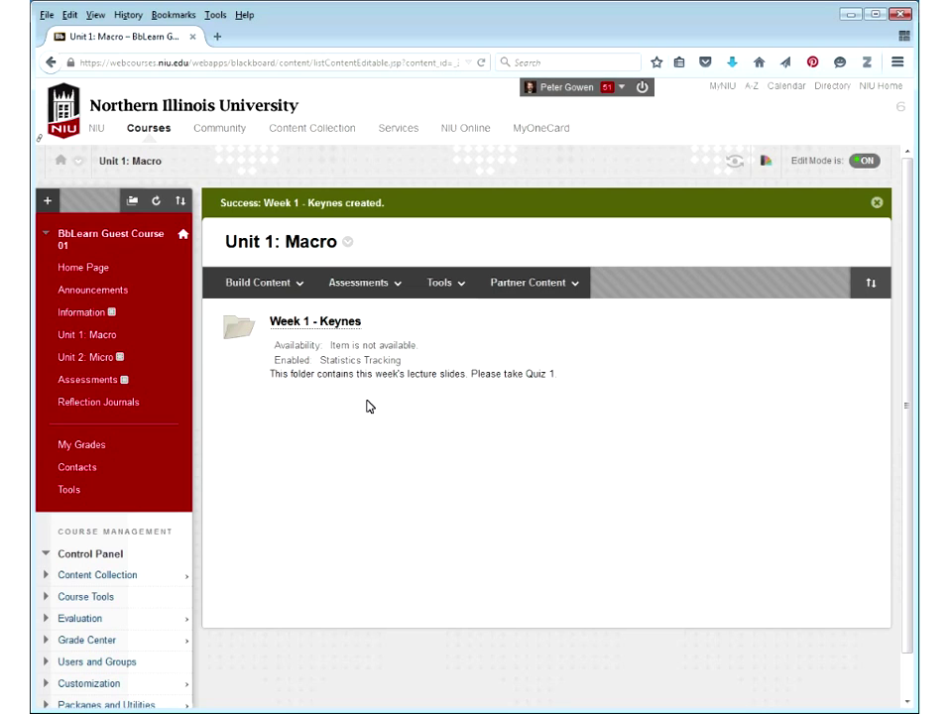
{"action": "left_click_drag", "start_coordinate": [320, 359], "coordinate": [401, 360]}
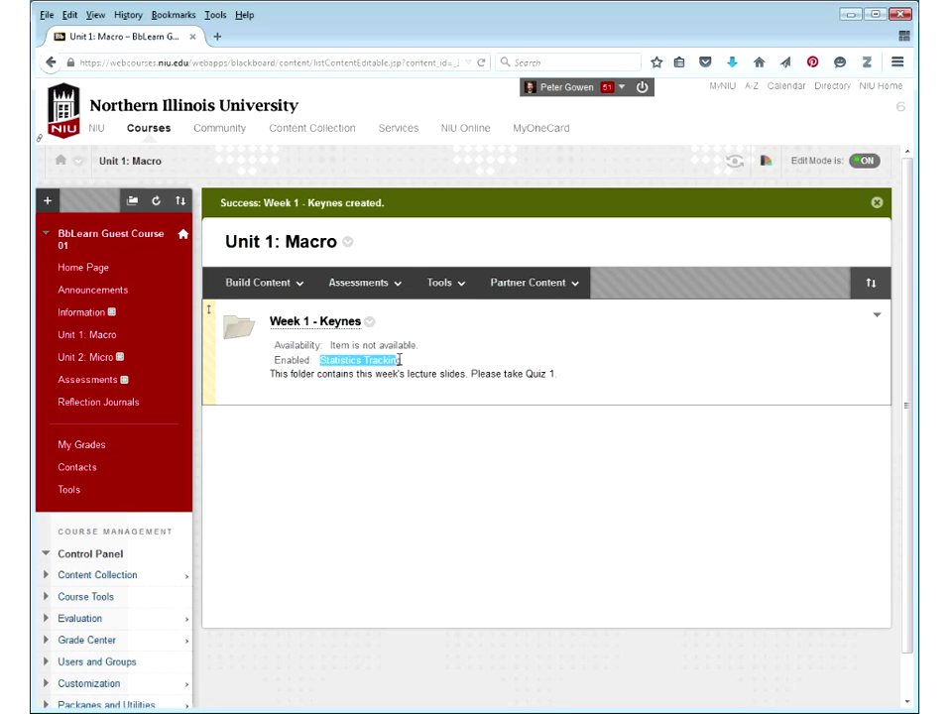
{"action": "left_click", "coordinate": [403, 363]}
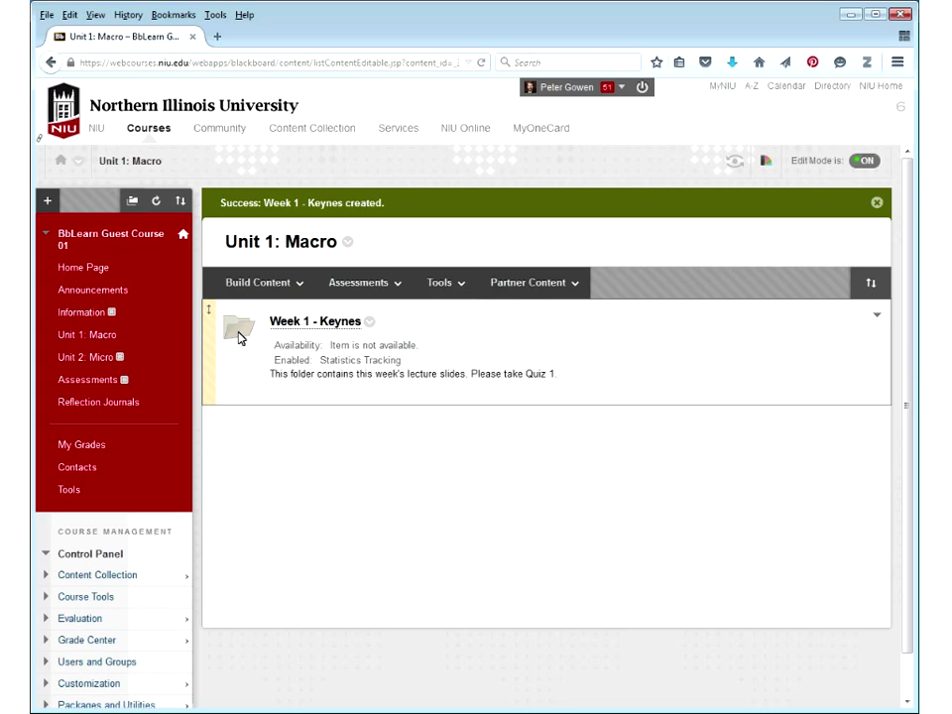
{"action": "double_click", "coordinate": [282, 343]}
{"action": "left_click", "coordinate": [365, 345]}
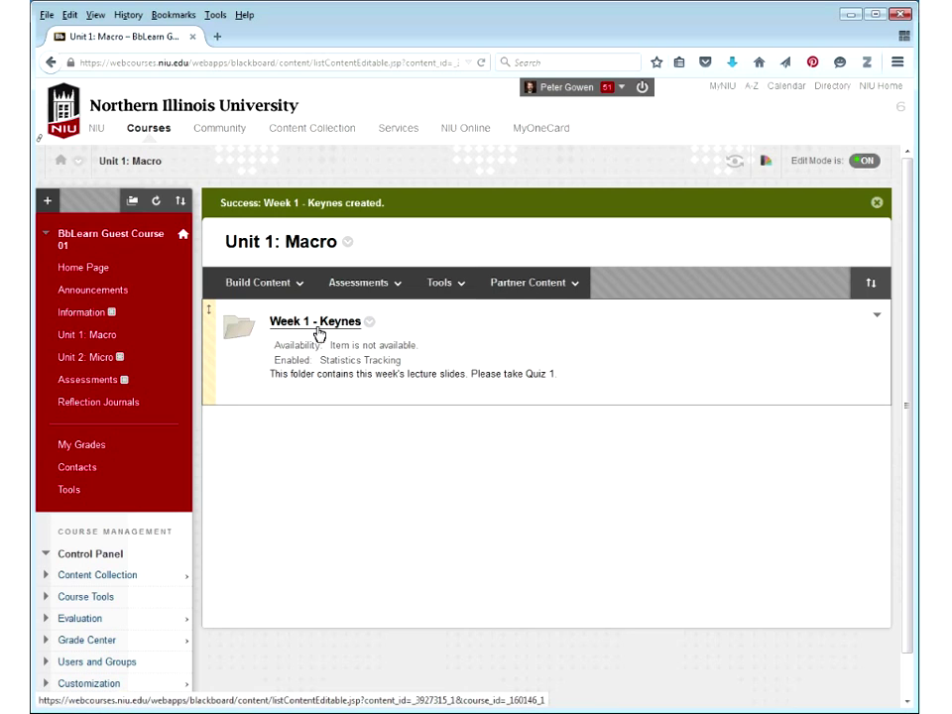
Open the context menu of the Week 1 - Keynes folder
{"action": "left_click", "coordinate": [368, 324]}
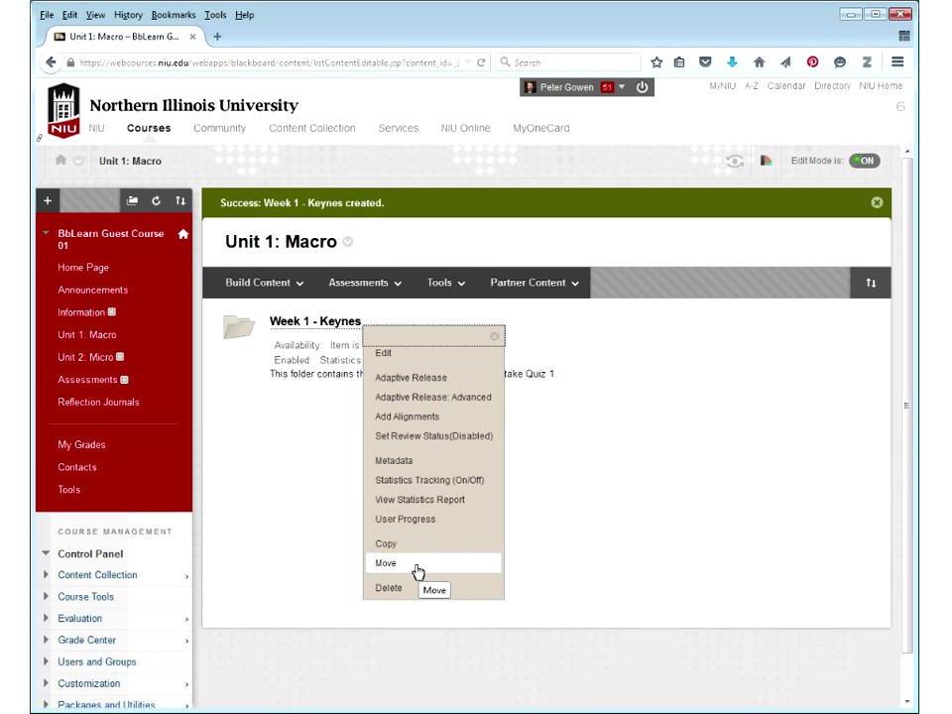
Edit Week 1 - Keynes so users are permitted to view it, and submit
{"action": "left_click", "coordinate": [415, 363]}
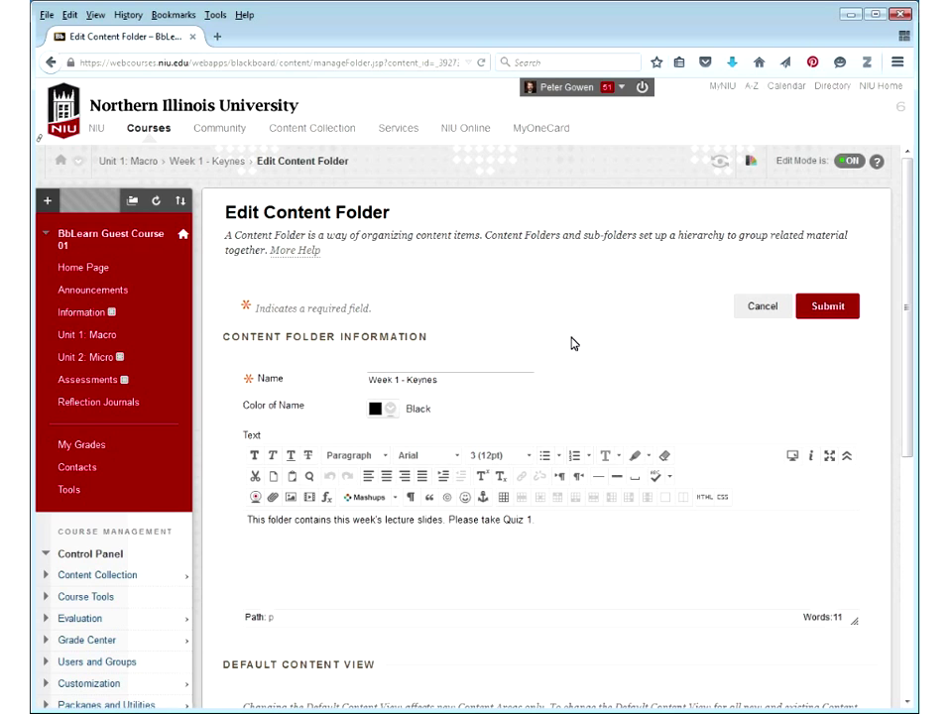
{"action": "scroll", "coordinate": [570, 344], "scroll_direction": "down", "scroll_amount": 3}
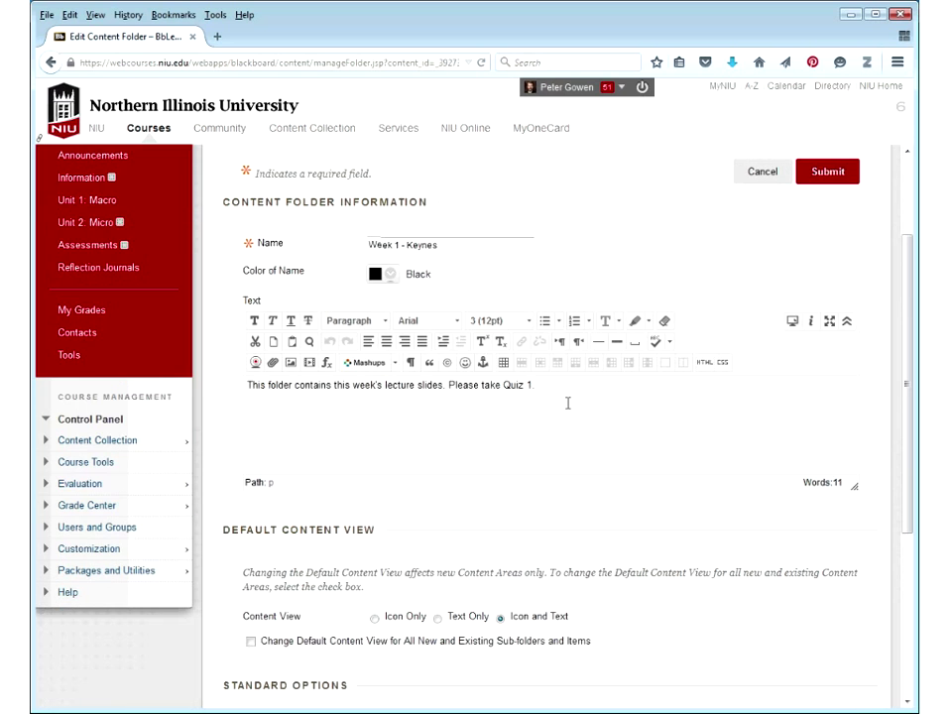
{"action": "scroll", "coordinate": [567, 403], "scroll_direction": "down", "scroll_amount": 6}
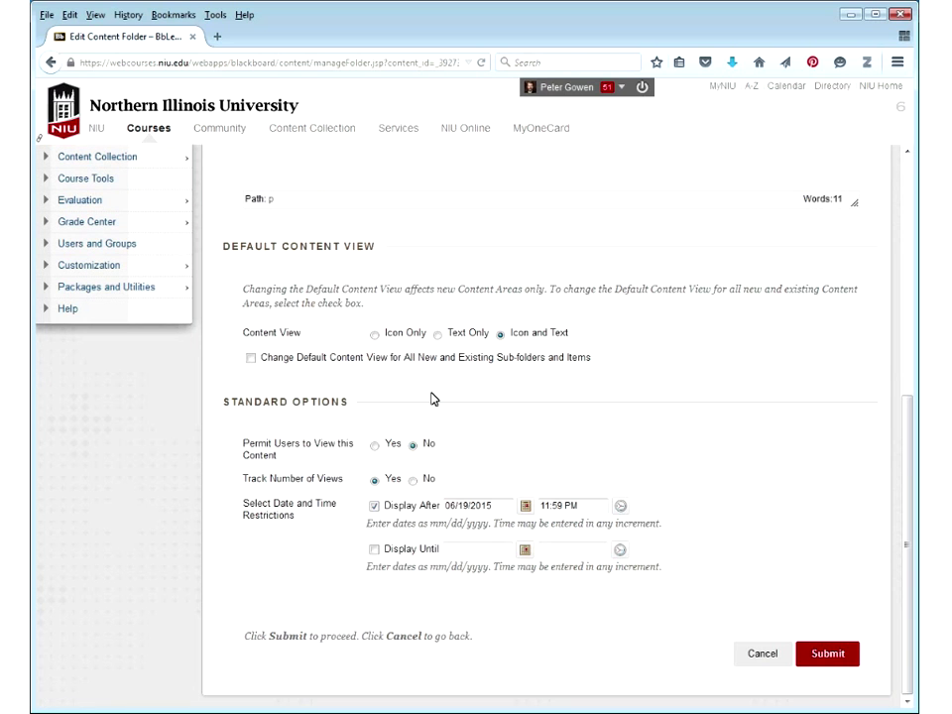
{"action": "left_click", "coordinate": [375, 447]}
{"action": "left_click", "coordinate": [827, 653]}
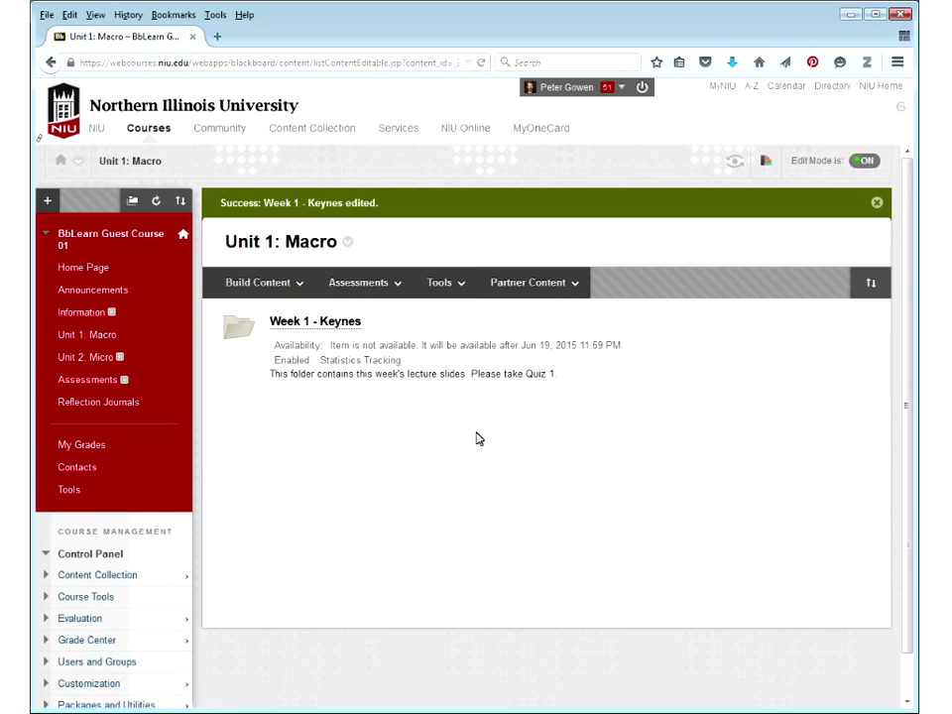
Review the folder's Jun 19, 2015 availability line, then bring up the Week 1 - Keynes actions menu
{"action": "double_click", "coordinate": [297, 344]}
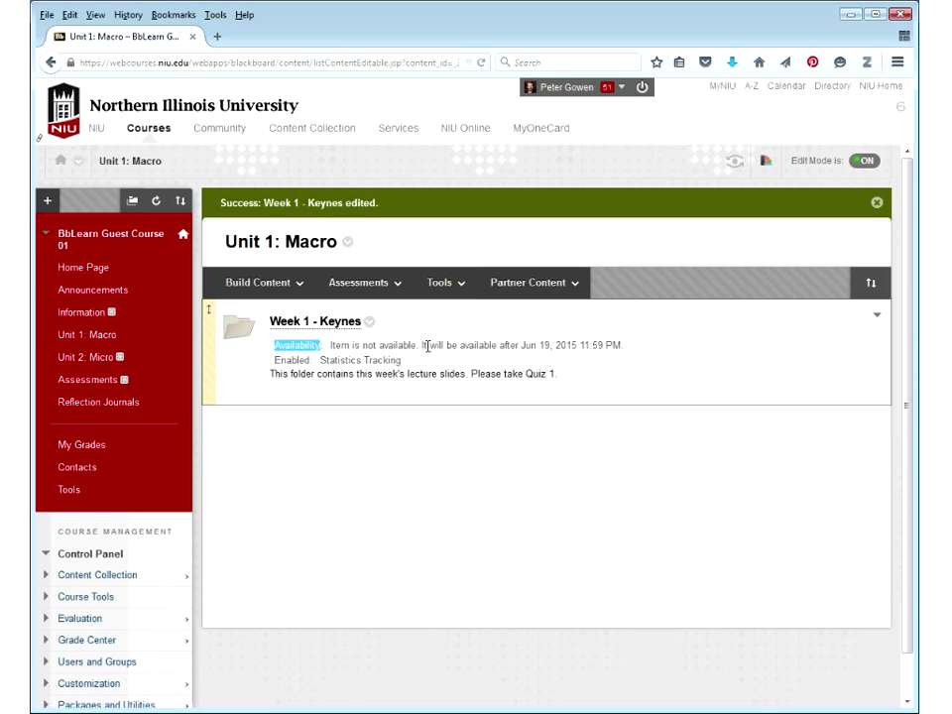
{"action": "left_click", "coordinate": [475, 347]}
{"action": "left_click", "coordinate": [371, 325]}
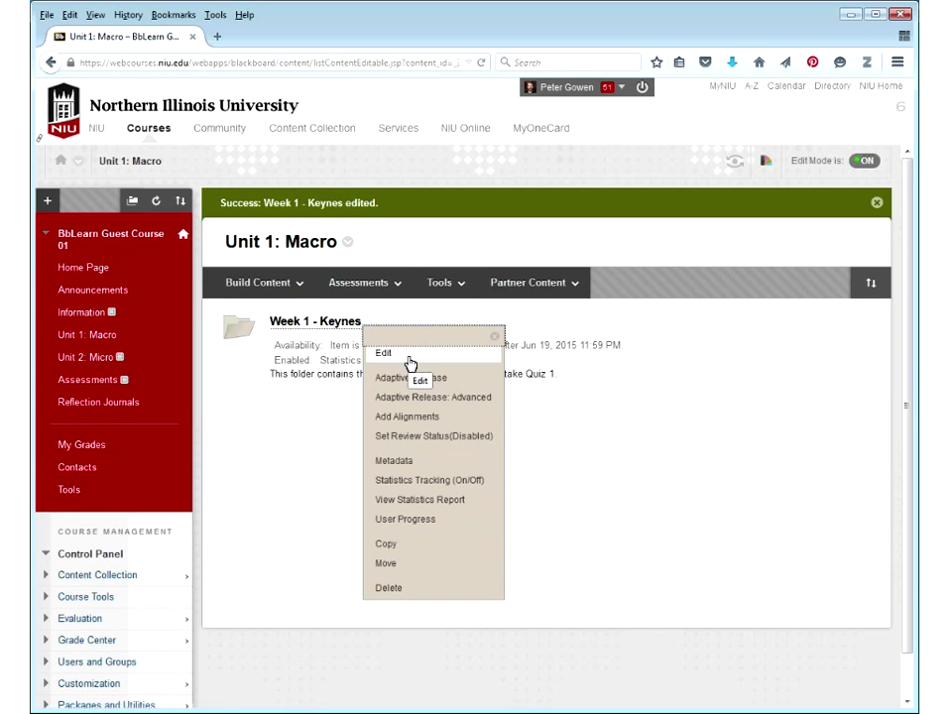
Edit Week 1 - Keynes to uncheck Display After under Standard Options and submit the change
{"action": "left_click", "coordinate": [409, 363]}
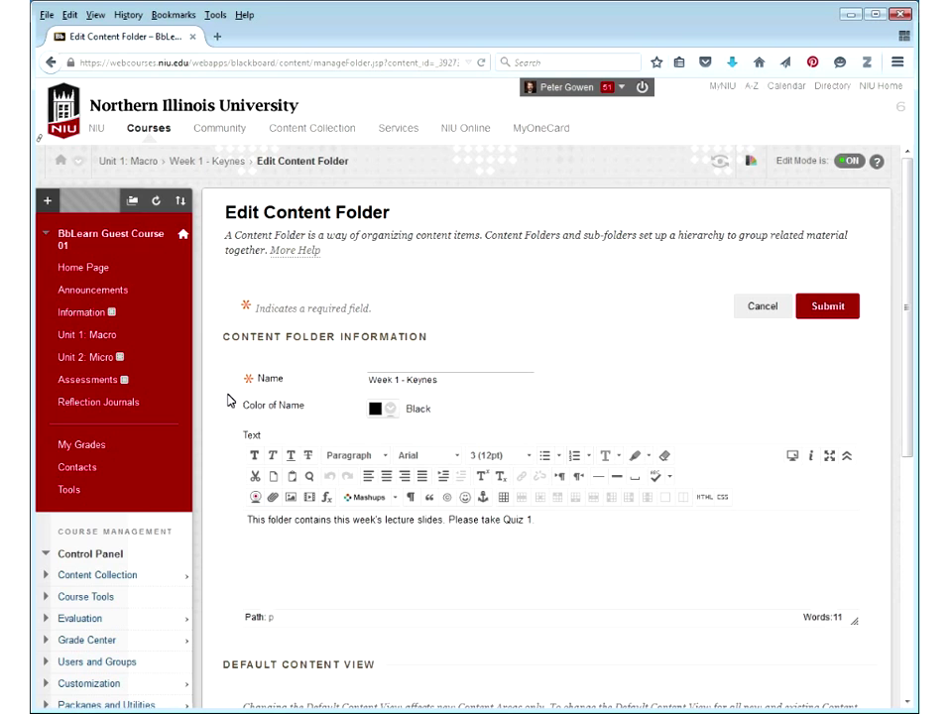
{"action": "scroll", "coordinate": [228, 400], "scroll_direction": "down", "scroll_amount": 5}
{"action": "left_click", "coordinate": [376, 506]}
{"action": "left_click", "coordinate": [823, 653]}
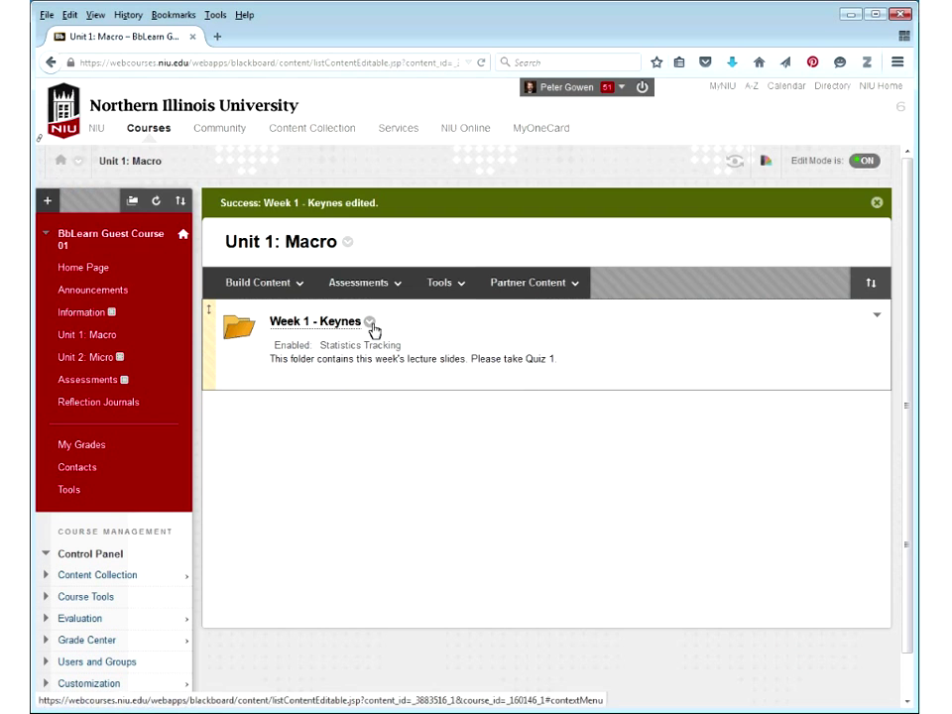
{"action": "left_click", "coordinate": [371, 328]}
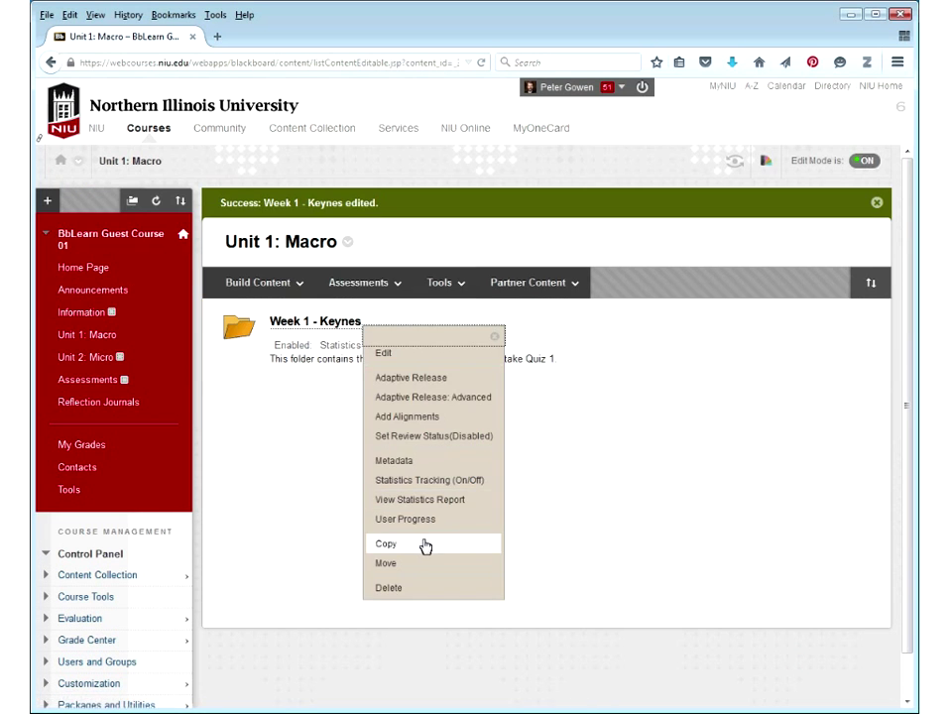
{"action": "left_click", "coordinate": [593, 500]}
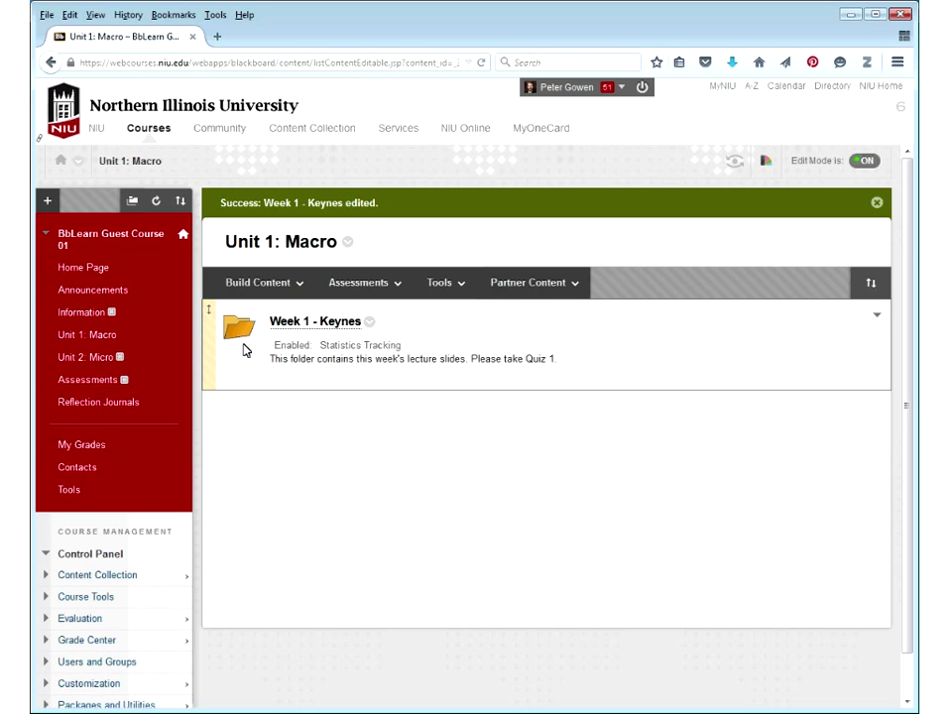
{"action": "left_click", "coordinate": [368, 322]}
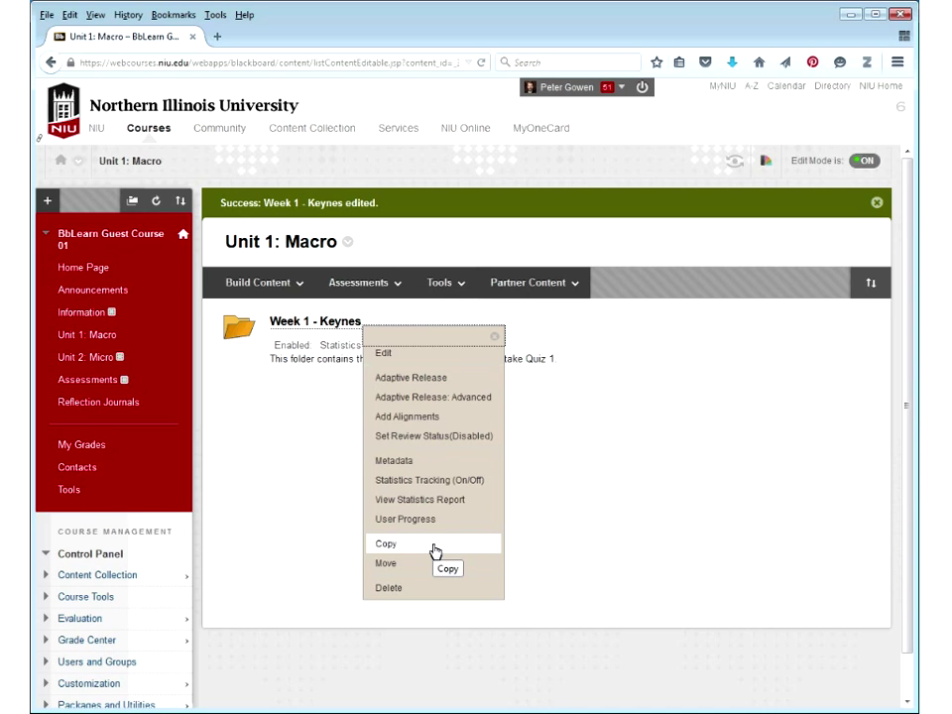
{"action": "left_click", "coordinate": [298, 526]}
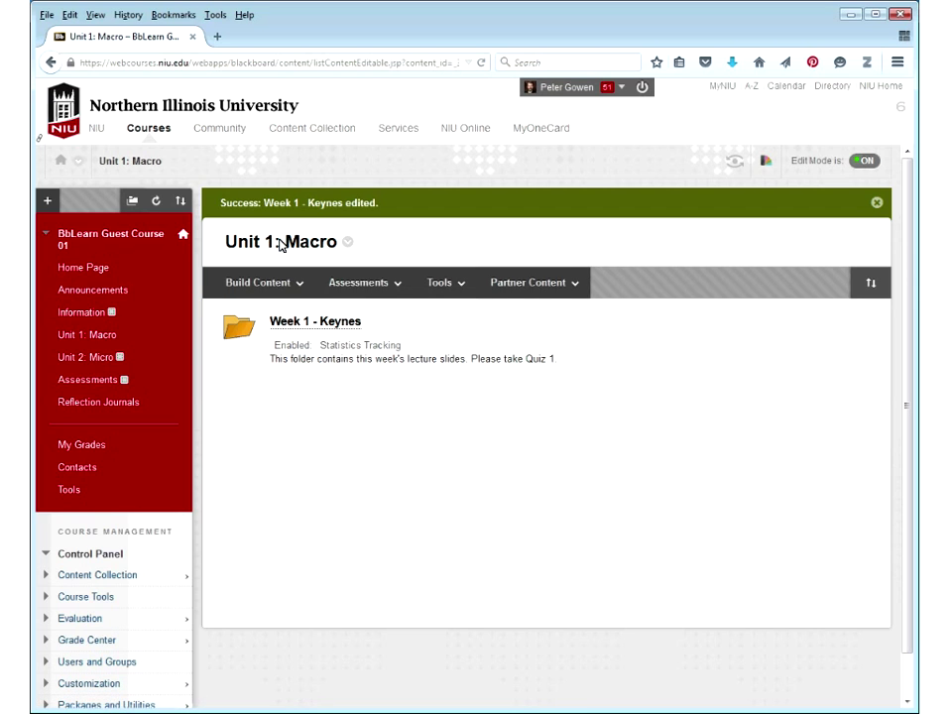
Open the empty Week 1 - Keynes folder inside Unit 1: Macro
{"action": "left_click", "coordinate": [358, 282]}
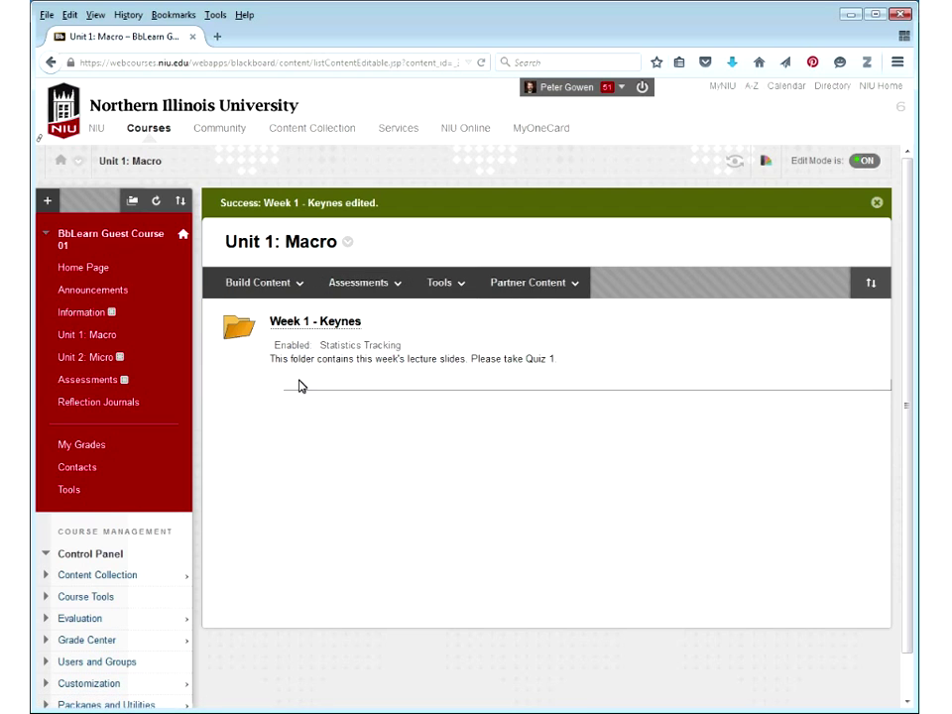
{"action": "left_click", "coordinate": [307, 325]}
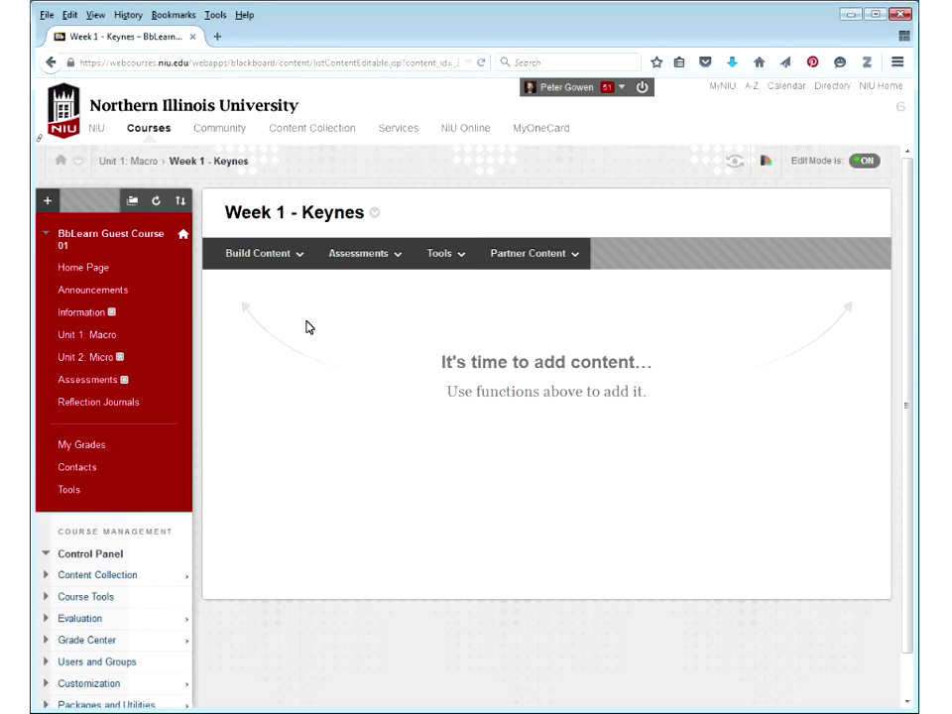
Review the Build Content, Assessments and Tools menus, then choose to create a new Item
{"action": "left_click", "coordinate": [262, 255]}
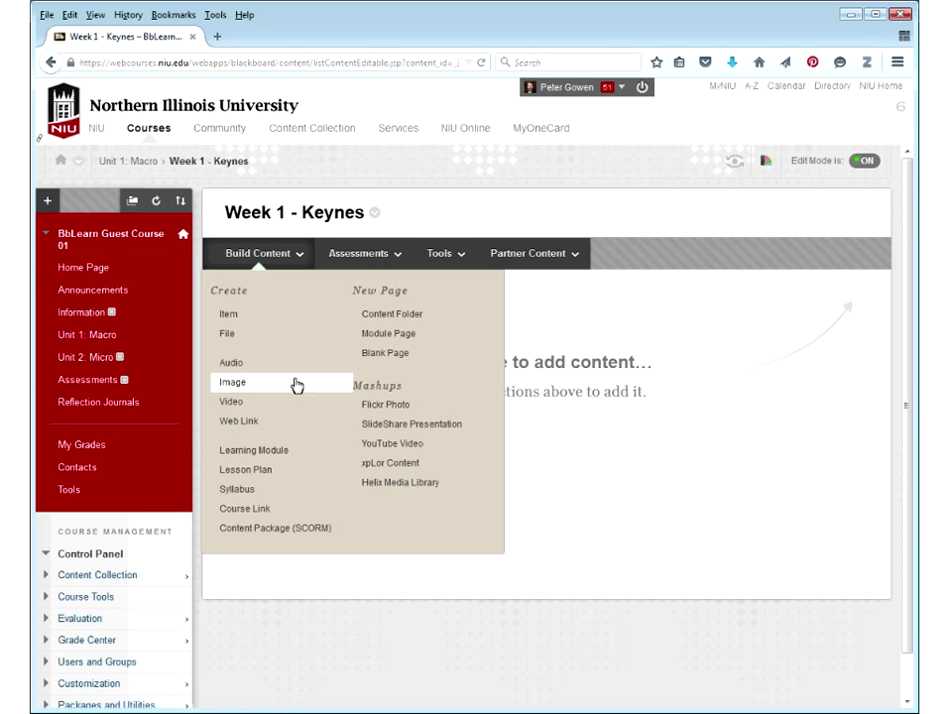
{"action": "left_click", "coordinate": [361, 255]}
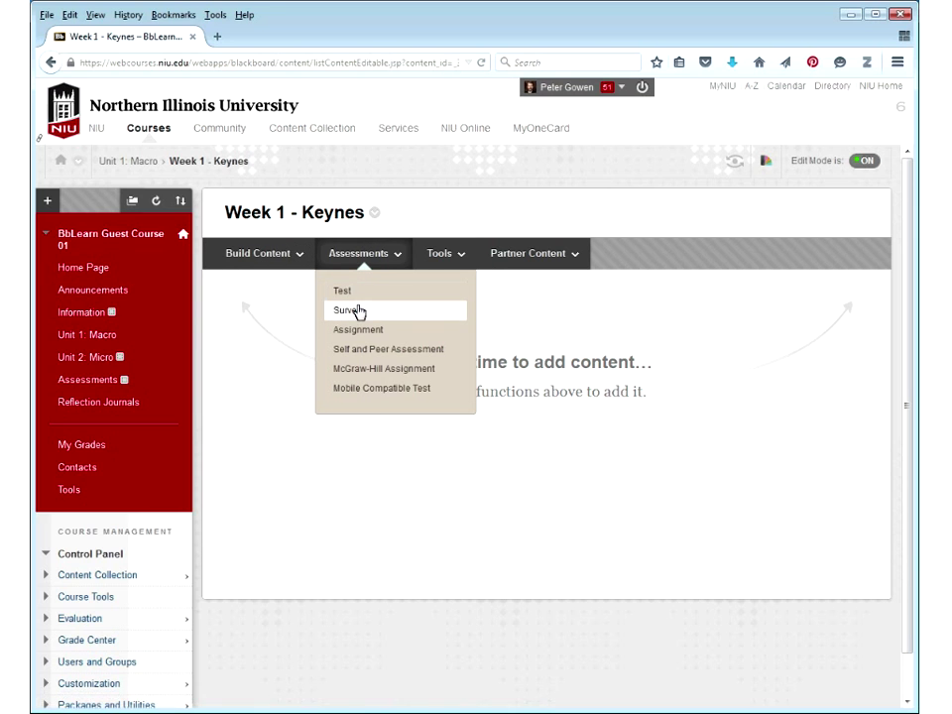
{"action": "left_click", "coordinate": [441, 256]}
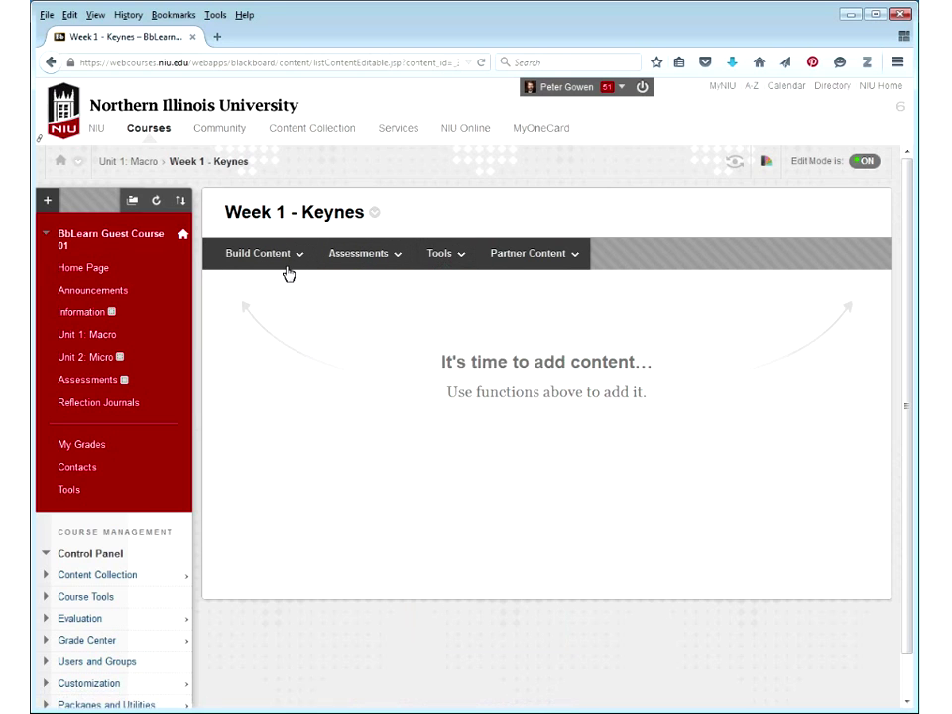
{"action": "left_click", "coordinate": [283, 260]}
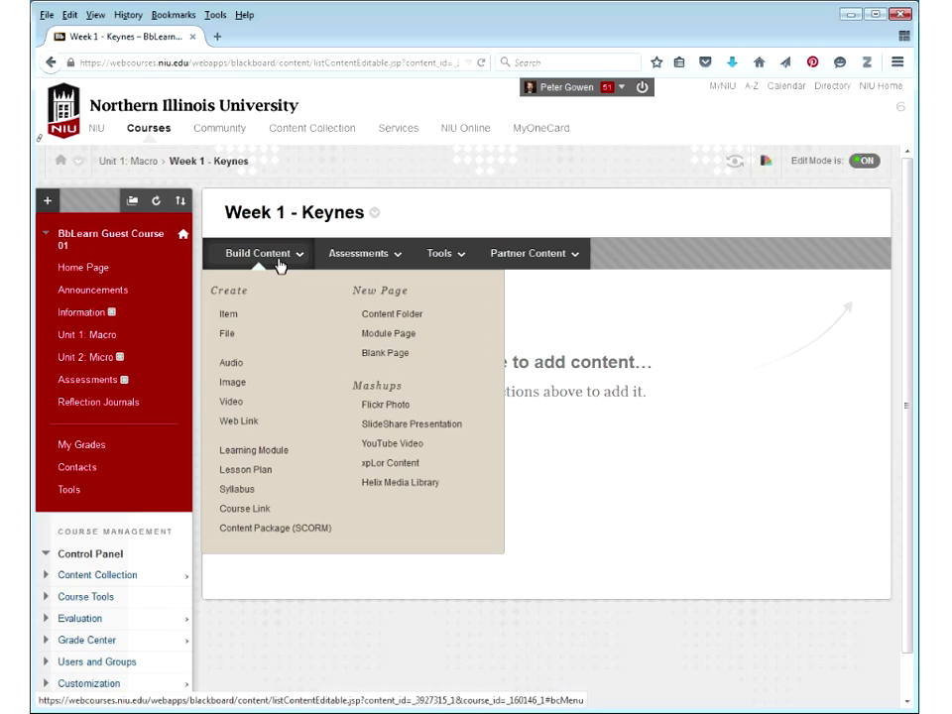
{"action": "left_click", "coordinate": [278, 322]}
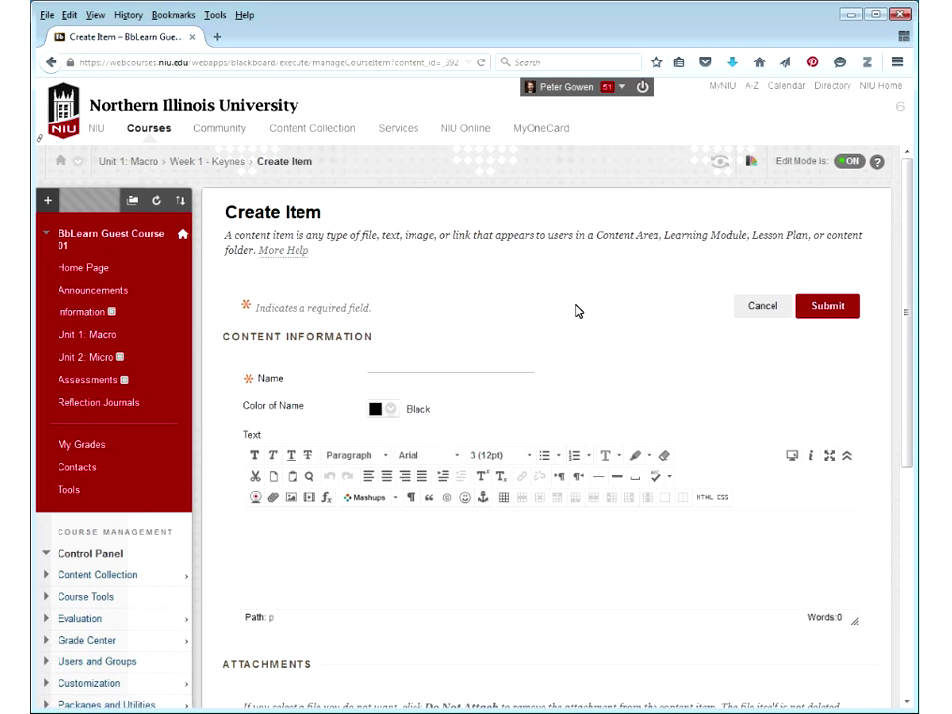
Name the new item 'Week 1 Content'
{"action": "scroll", "coordinate": [625, 305], "scroll_direction": "down", "scroll_amount": 1}
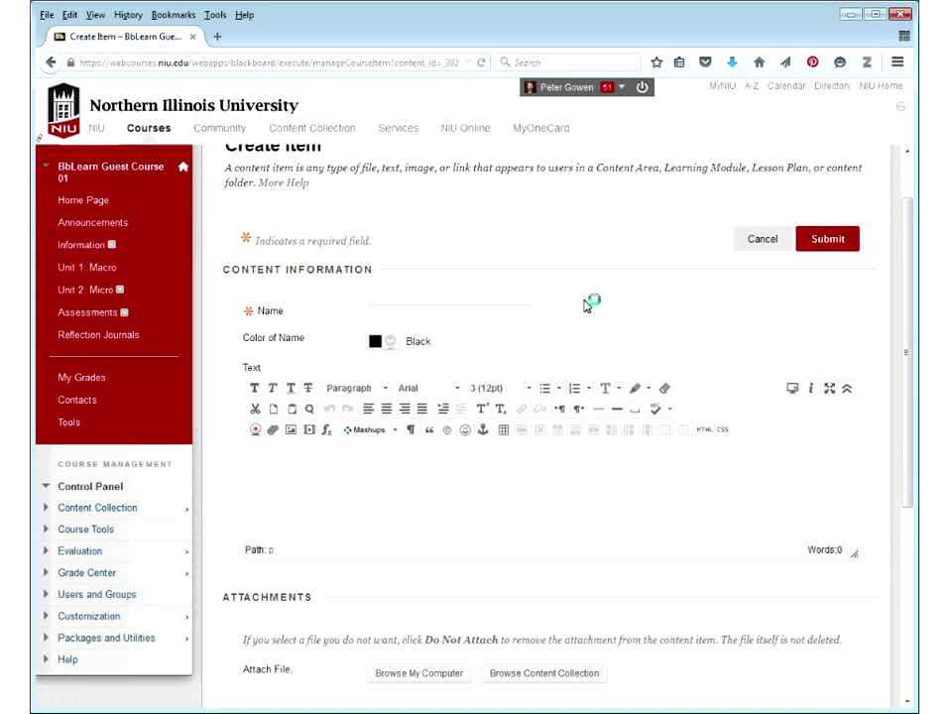
{"action": "scroll", "coordinate": [585, 305], "scroll_direction": "down", "scroll_amount": 1}
{"action": "left_click", "coordinate": [493, 279]}
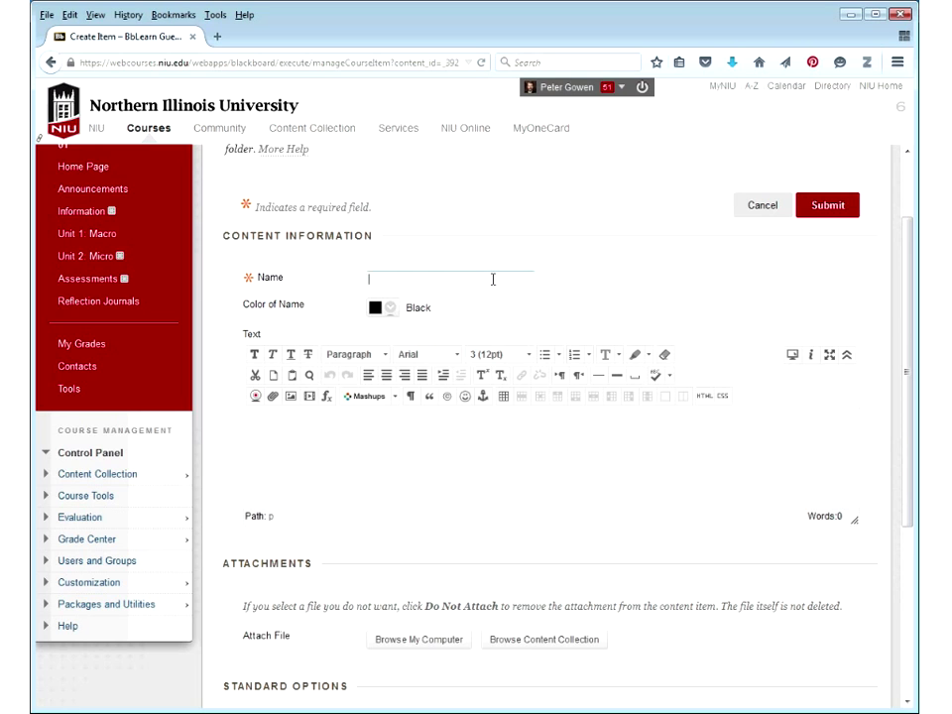
{"action": "type", "text": "Week on"}
{"action": "key", "text": "BackSpace"}
{"action": "key", "text": "BackSpace"}
{"action": "key", "text": "BackSpace"}
{"action": "type", "text": "1 Content"}
Enter 'Text here.' as the item's body text and submit the item
{"action": "scroll", "coordinate": [386, 410], "scroll_direction": "down", "scroll_amount": 1}
{"action": "left_click", "coordinate": [388, 410]}
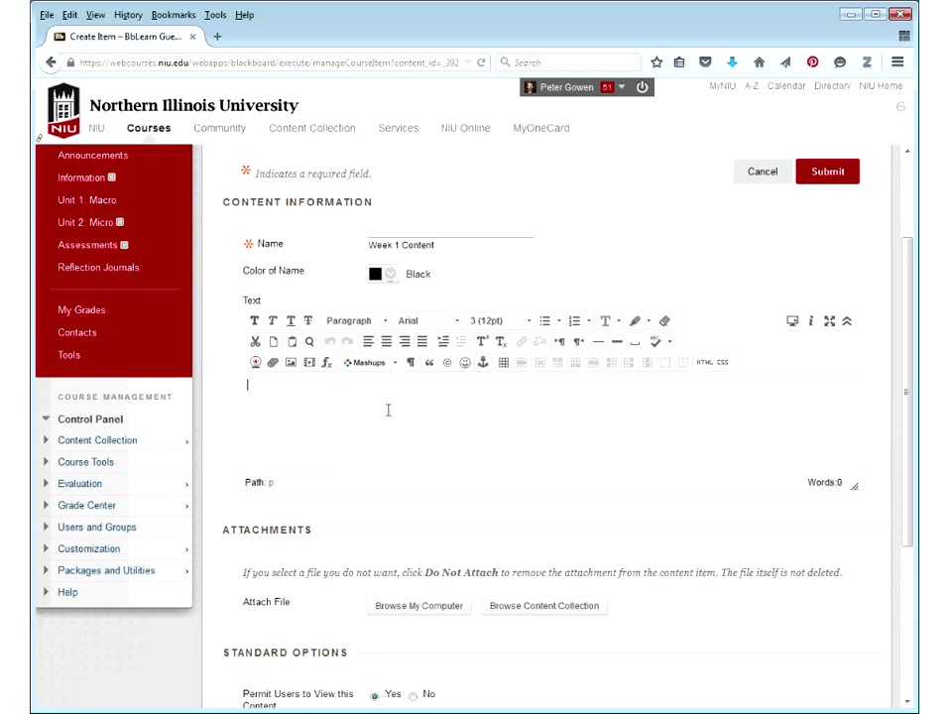
{"action": "type", "text": "Text here."}
{"action": "scroll", "coordinate": [449, 408], "scroll_direction": "down", "scroll_amount": 3}
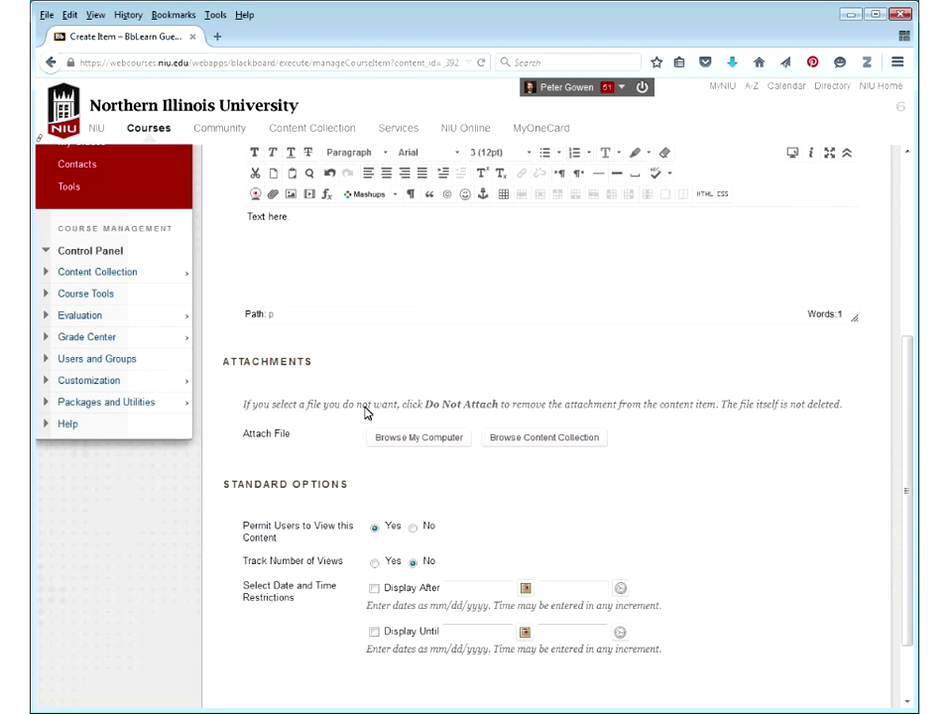
{"action": "scroll", "coordinate": [364, 412], "scroll_direction": "up", "scroll_amount": 5}
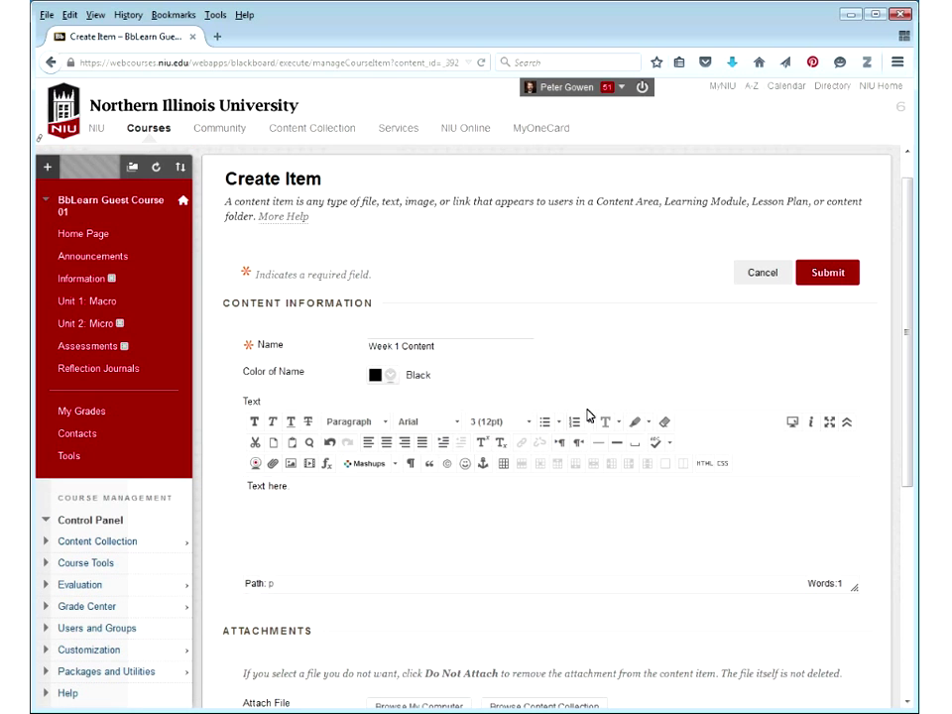
{"action": "scroll", "coordinate": [587, 415], "scroll_direction": "down", "scroll_amount": 5}
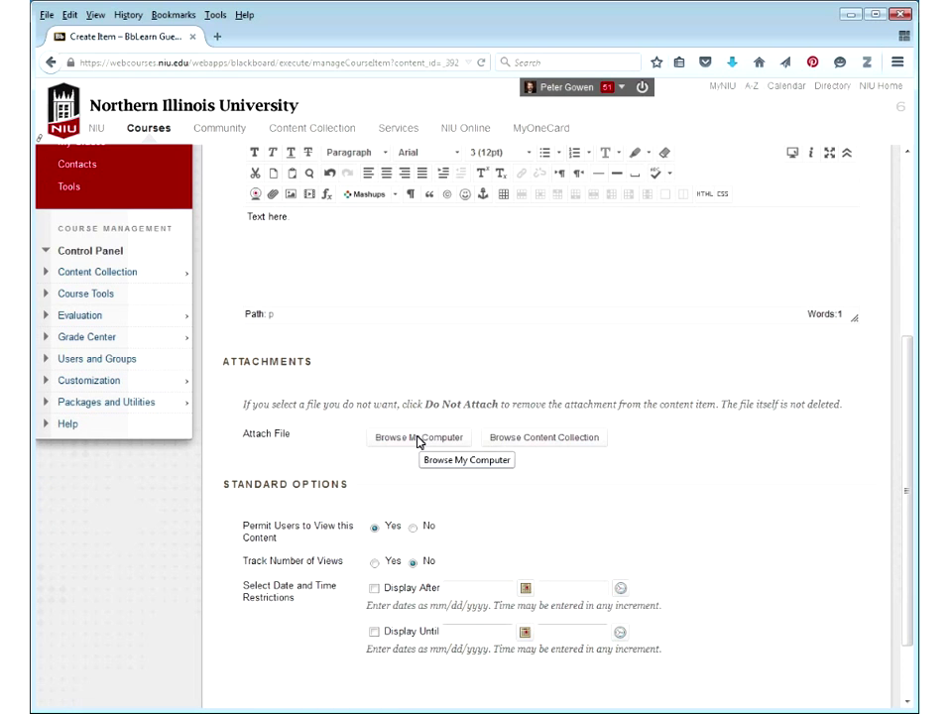
{"action": "left_click", "coordinate": [417, 446]}
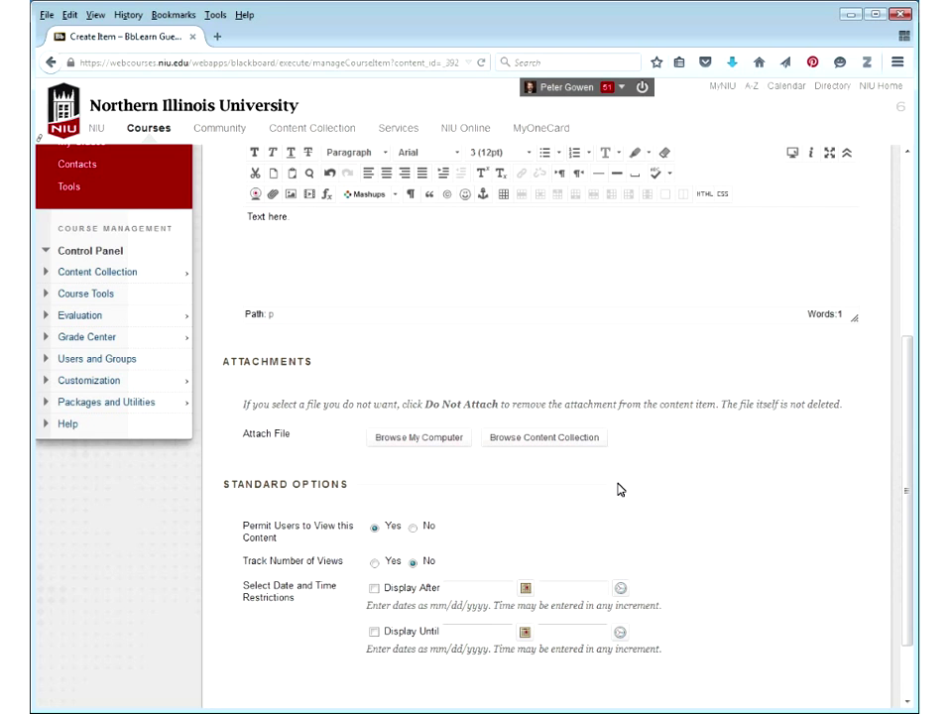
{"action": "scroll", "coordinate": [625, 481], "scroll_direction": "down", "scroll_amount": 2}
{"action": "scroll", "coordinate": [636, 466], "scroll_direction": "down", "scroll_amount": 1}
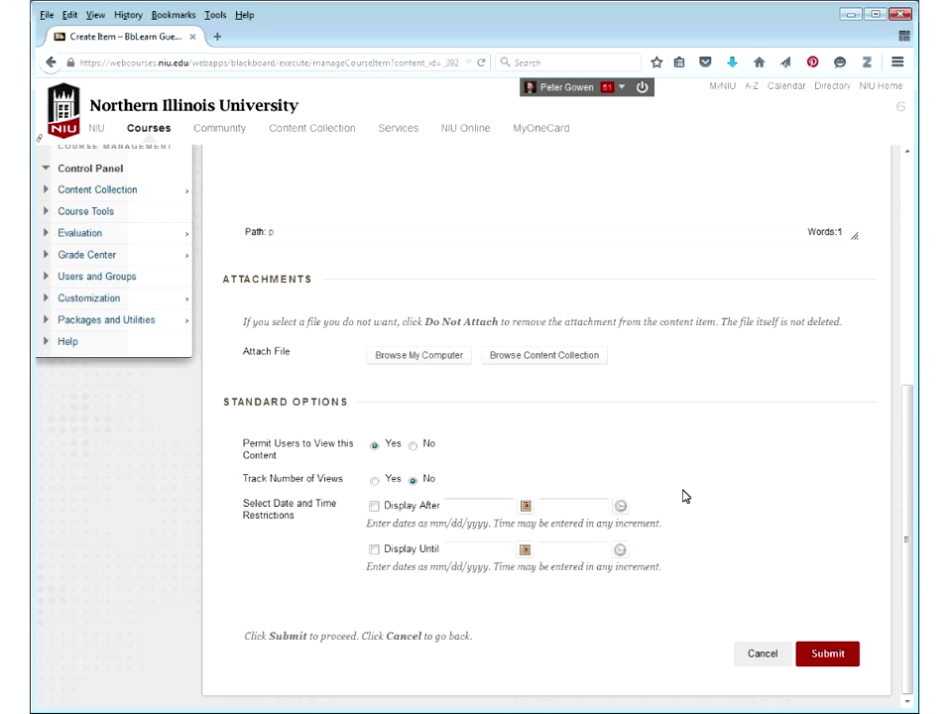
{"action": "left_click", "coordinate": [824, 655]}
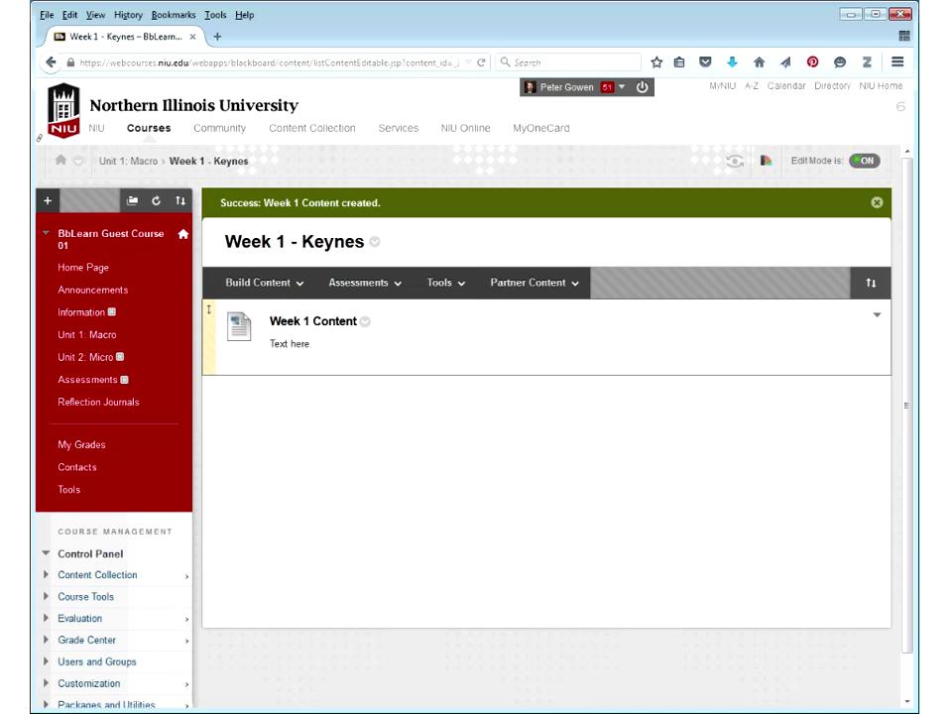
Return to Unit 1: Macro via the breadcrumb and bring up the Build Content options
{"action": "left_click", "coordinate": [152, 163]}
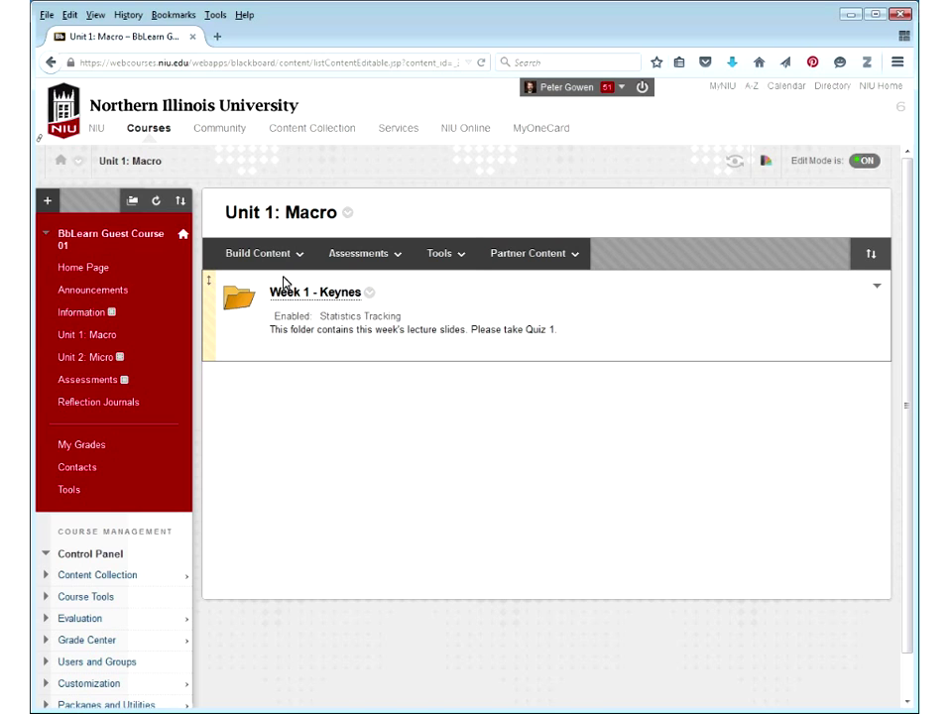
{"action": "left_click", "coordinate": [260, 252]}
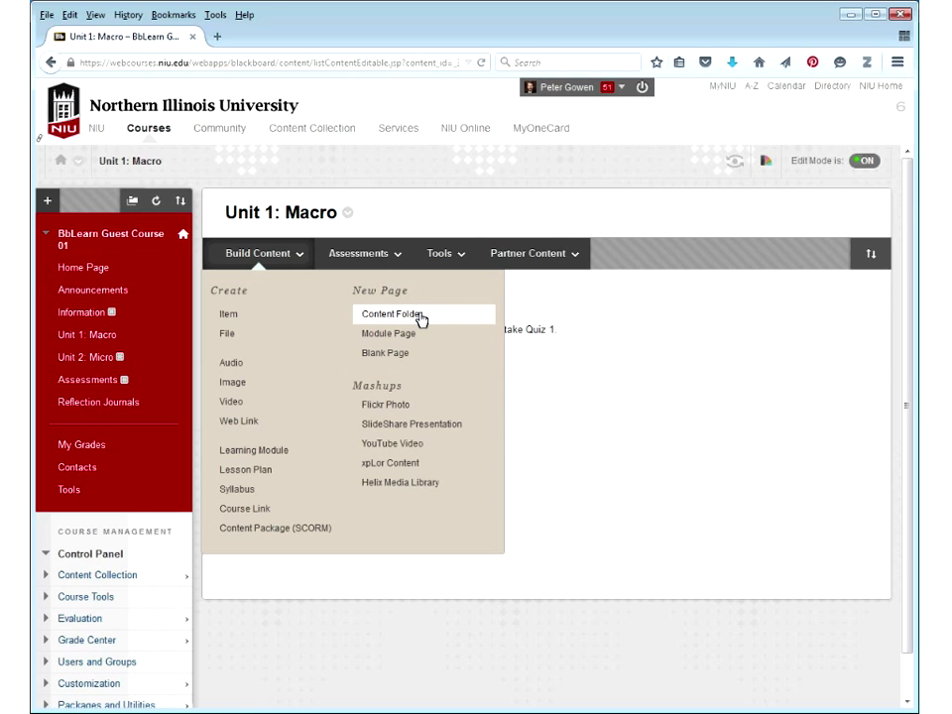
Create a content folder named 'Week 2 - Hayek' in Unit 1: Macro
{"action": "left_click", "coordinate": [421, 319]}
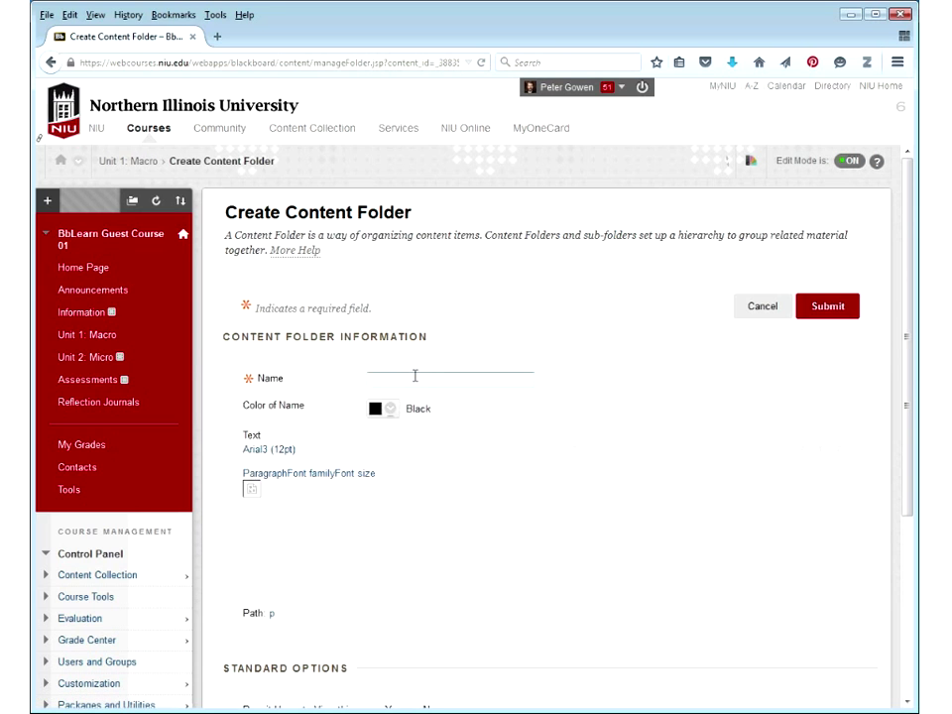
{"action": "left_click", "coordinate": [416, 377]}
{"action": "type", "text": "Week 2 - "}
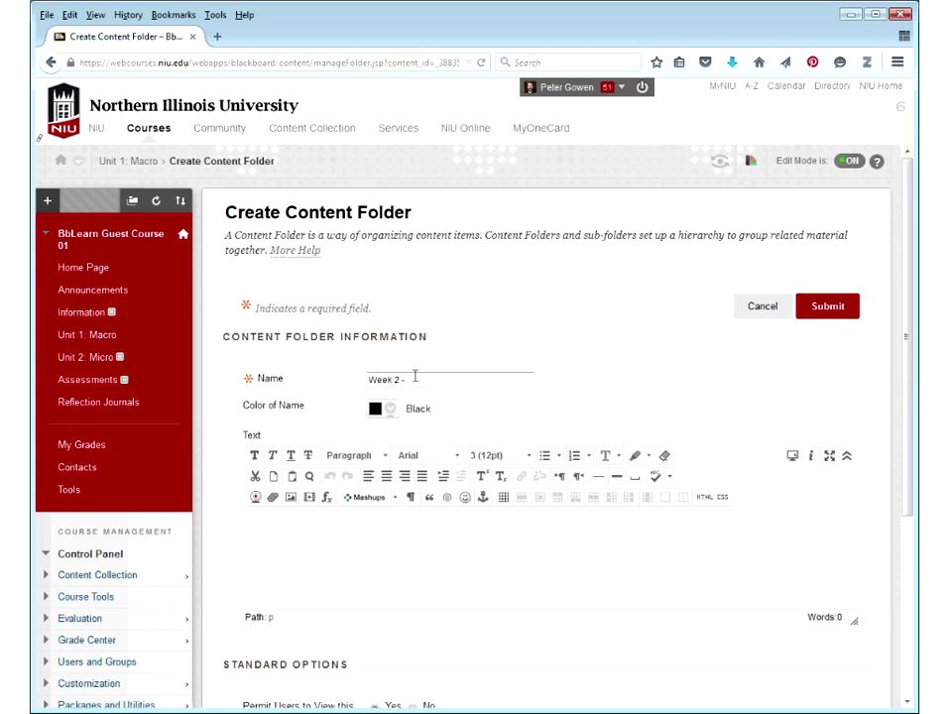
{"action": "type", "text": "Hayek"}
{"action": "scroll", "coordinate": [485, 506], "scroll_direction": "down", "scroll_amount": 3}
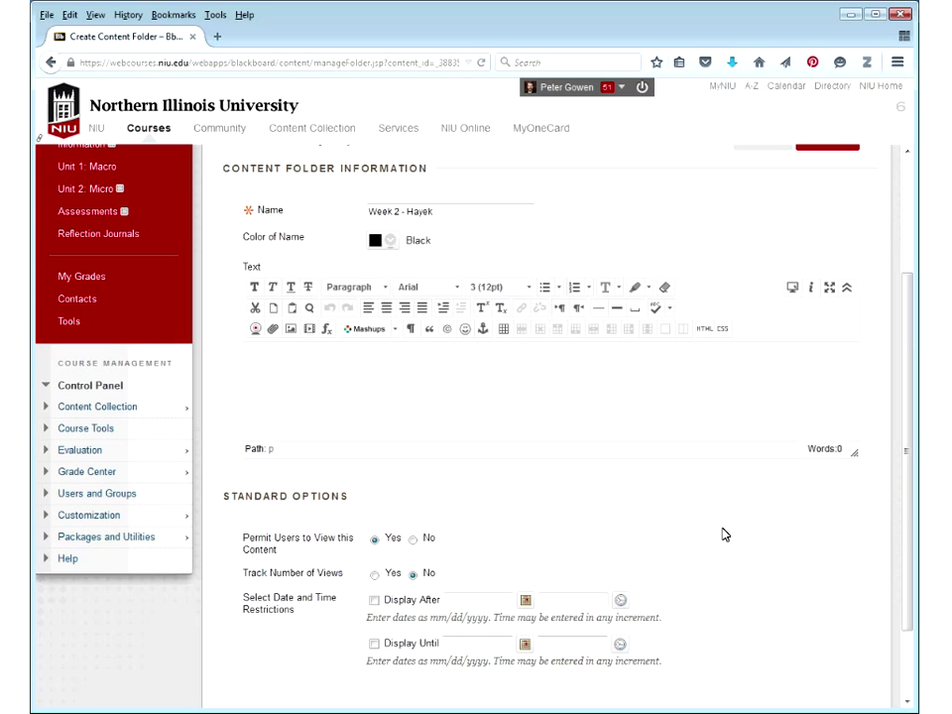
{"action": "scroll", "coordinate": [723, 534], "scroll_direction": "down", "scroll_amount": 2}
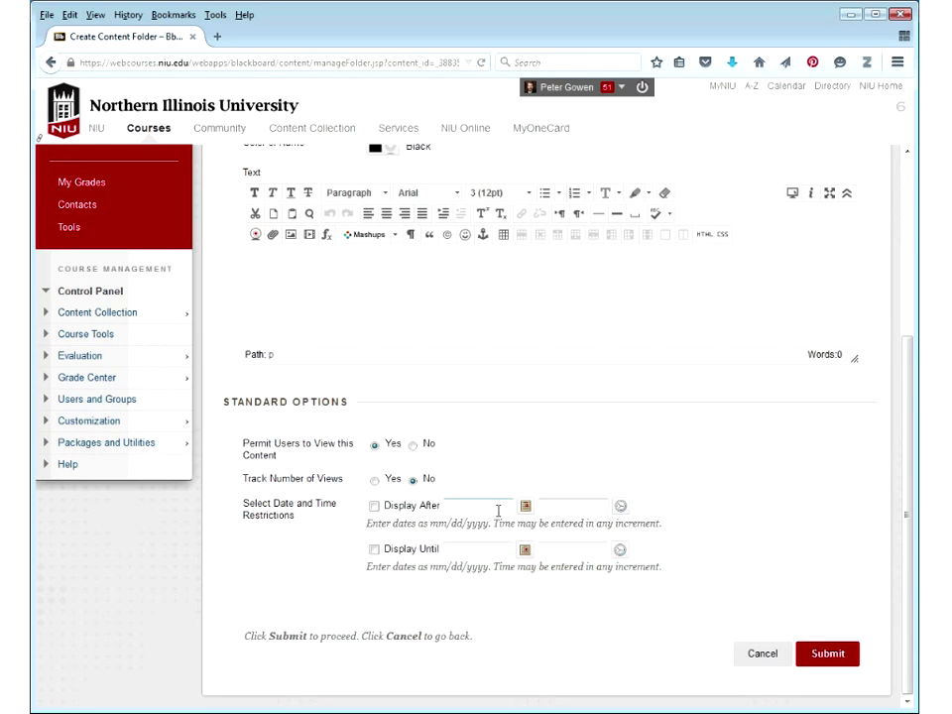
{"action": "left_click", "coordinate": [831, 654]}
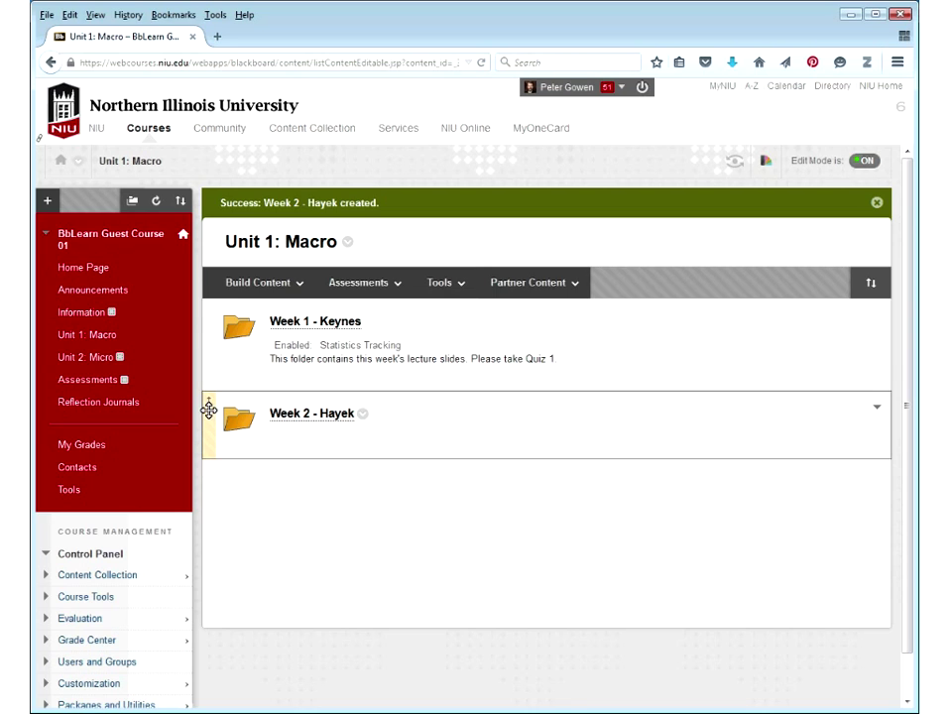
Drag the Week 2 - Hayek row above Week 1 - Keynes
{"action": "left_click_drag", "start_coordinate": [210, 423], "coordinate": [212, 331]}
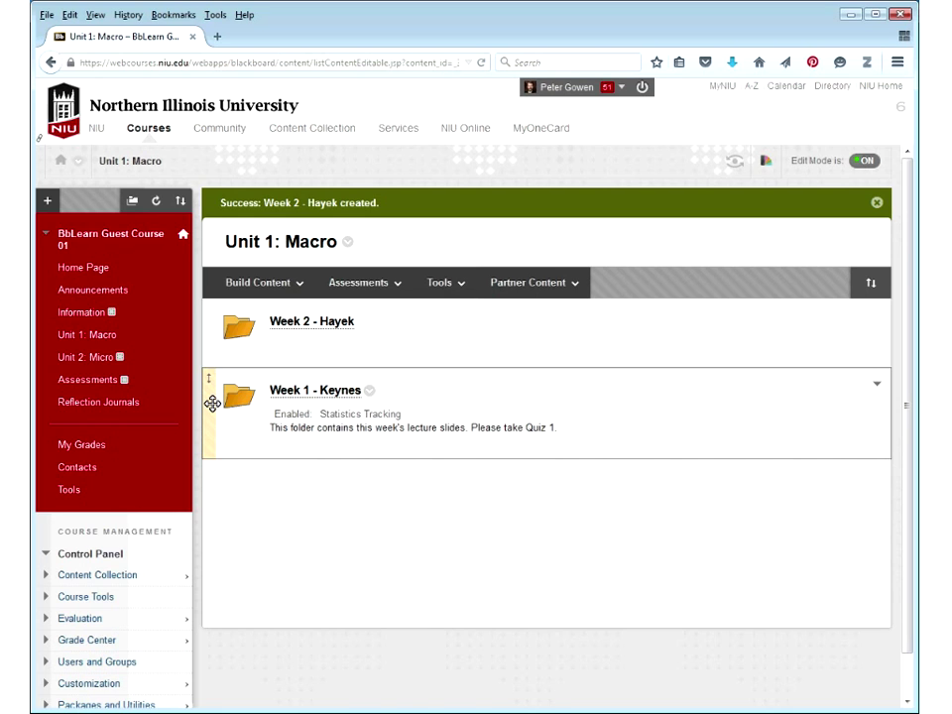
{"action": "left_click_drag", "start_coordinate": [212, 403], "coordinate": [213, 327]}
{"action": "left_click_drag", "start_coordinate": [210, 423], "coordinate": [229, 340]}
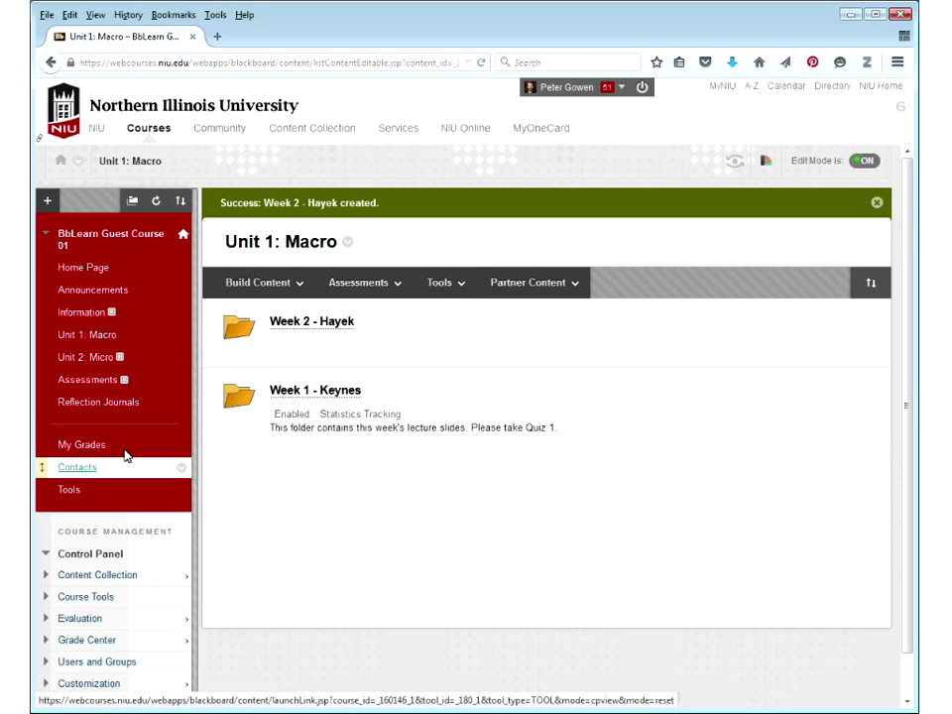
Add a 'Help! Forum' course menu tool link to the Discussion Board, available to users
{"action": "left_click", "coordinate": [48, 203]}
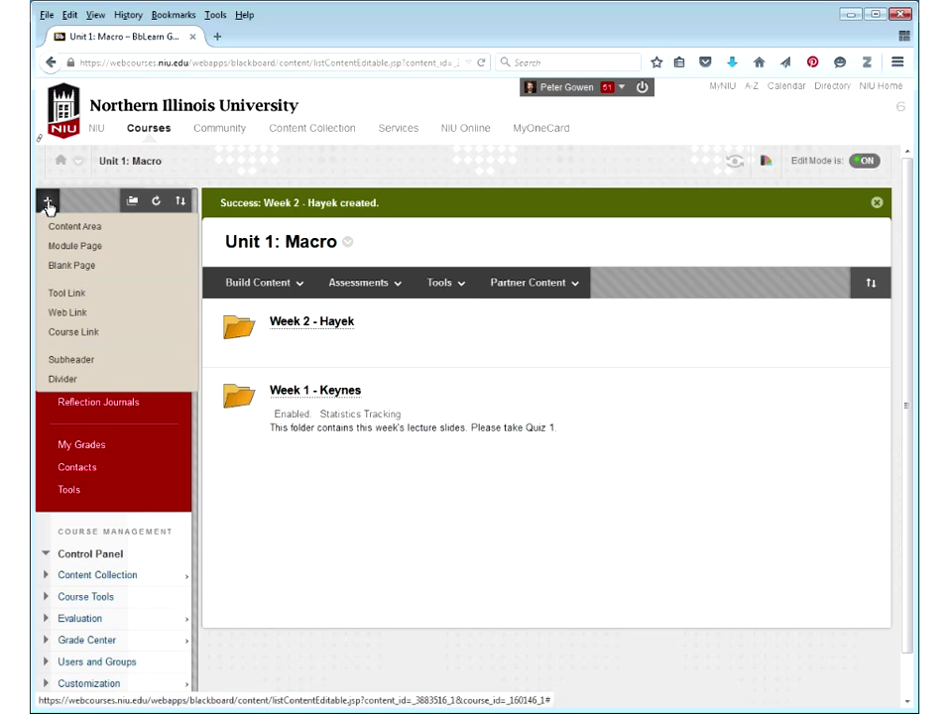
{"action": "left_click", "coordinate": [98, 296]}
{"action": "left_click", "coordinate": [154, 254]}
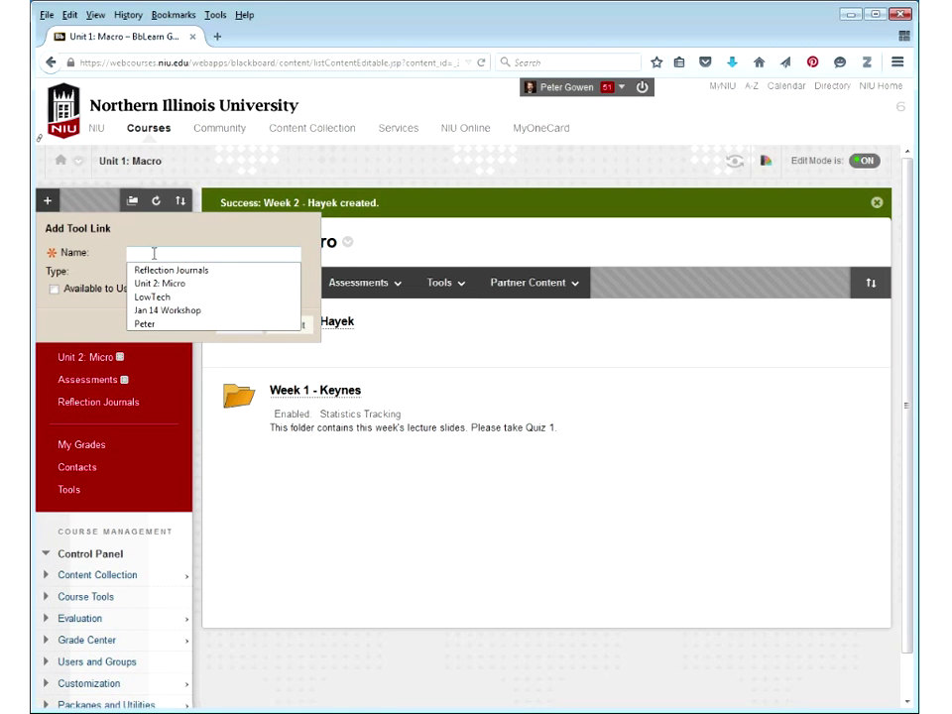
{"action": "type", "text": "Help! Forum"}
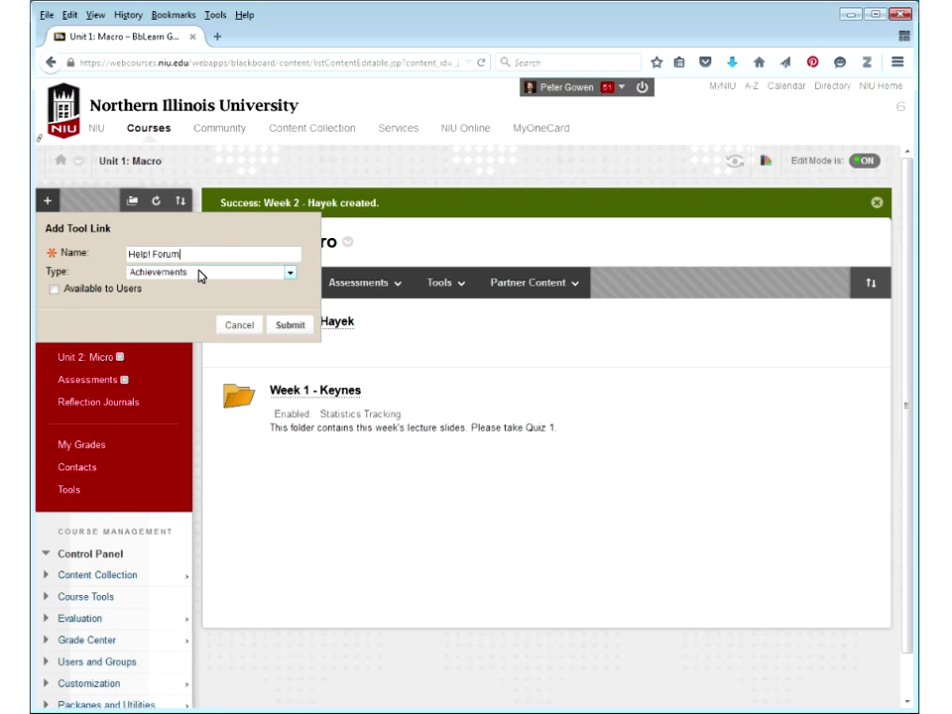
{"action": "left_click", "coordinate": [202, 276]}
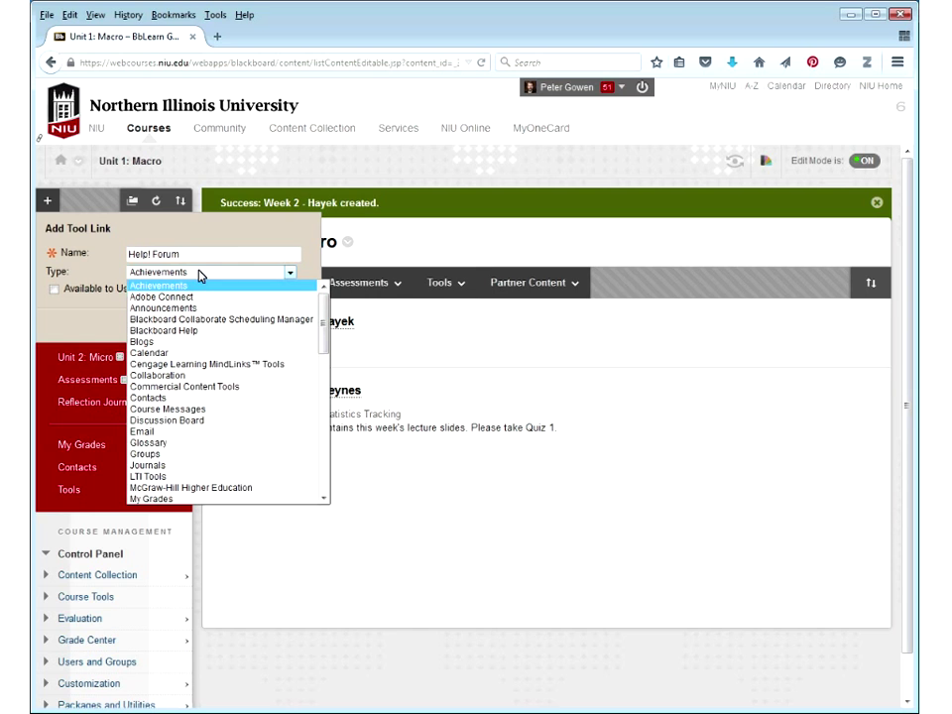
{"action": "left_click", "coordinate": [222, 422]}
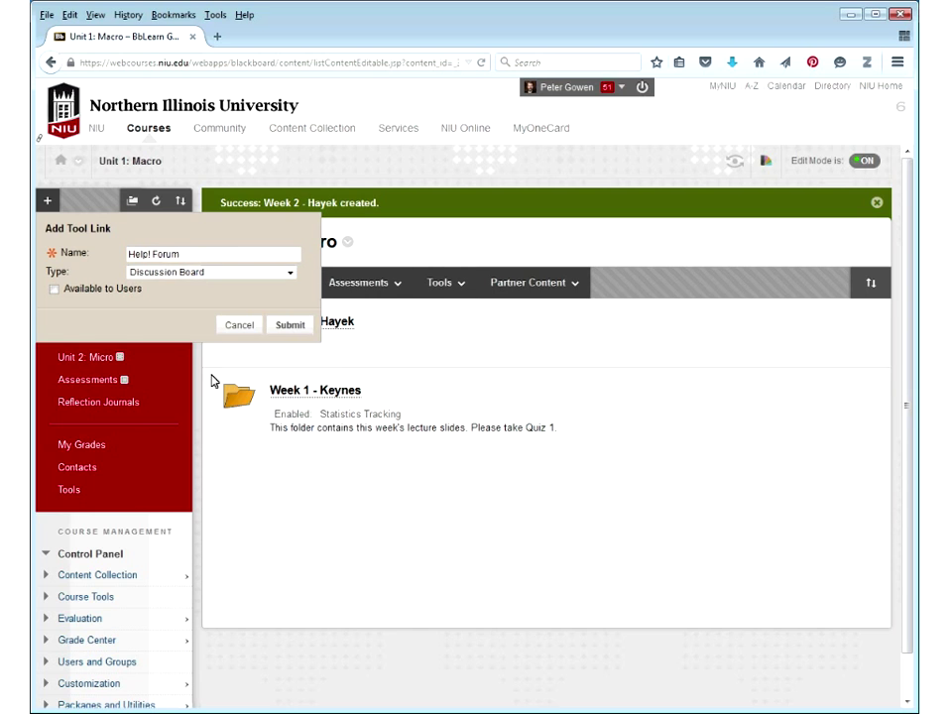
{"action": "left_click", "coordinate": [58, 290]}
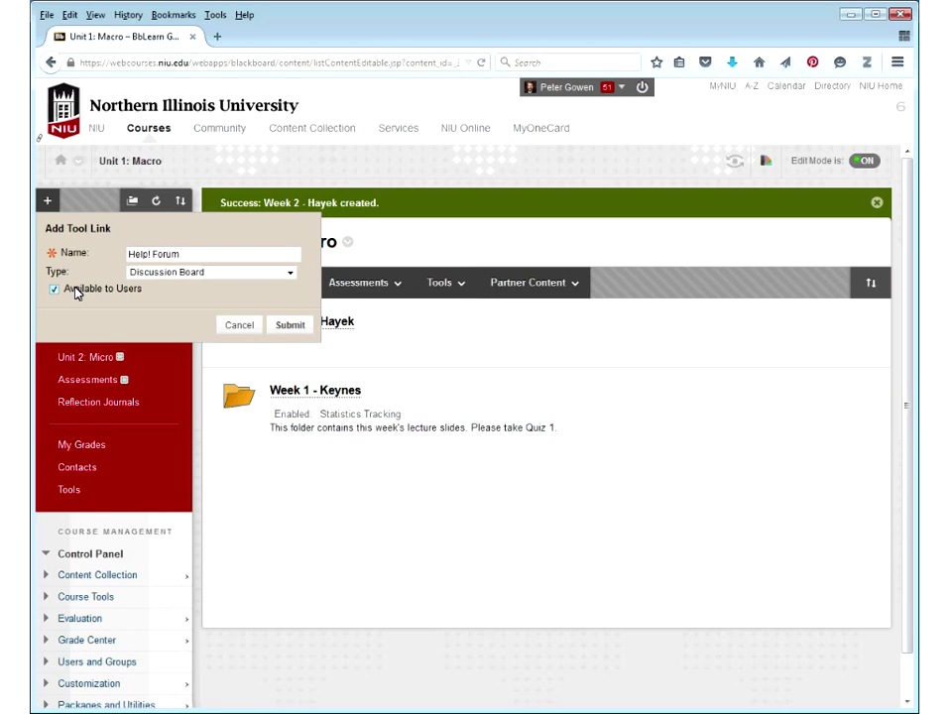
{"action": "left_click", "coordinate": [291, 327]}
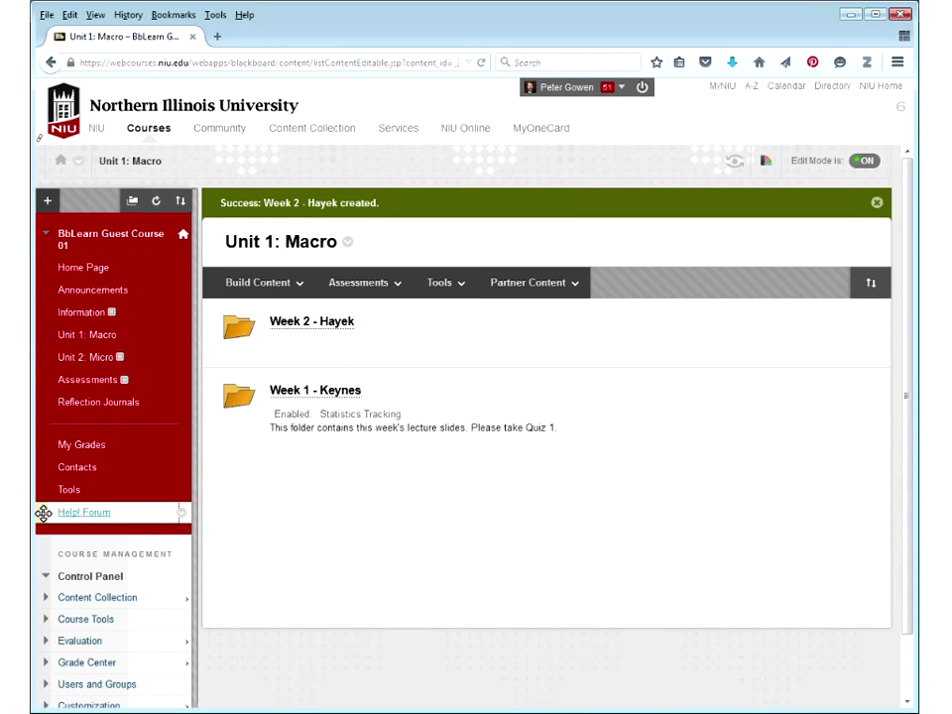
Move Help! Forum just below My Grades and open its empty Discussion Board
{"action": "left_click_drag", "start_coordinate": [43, 512], "coordinate": [43, 467]}
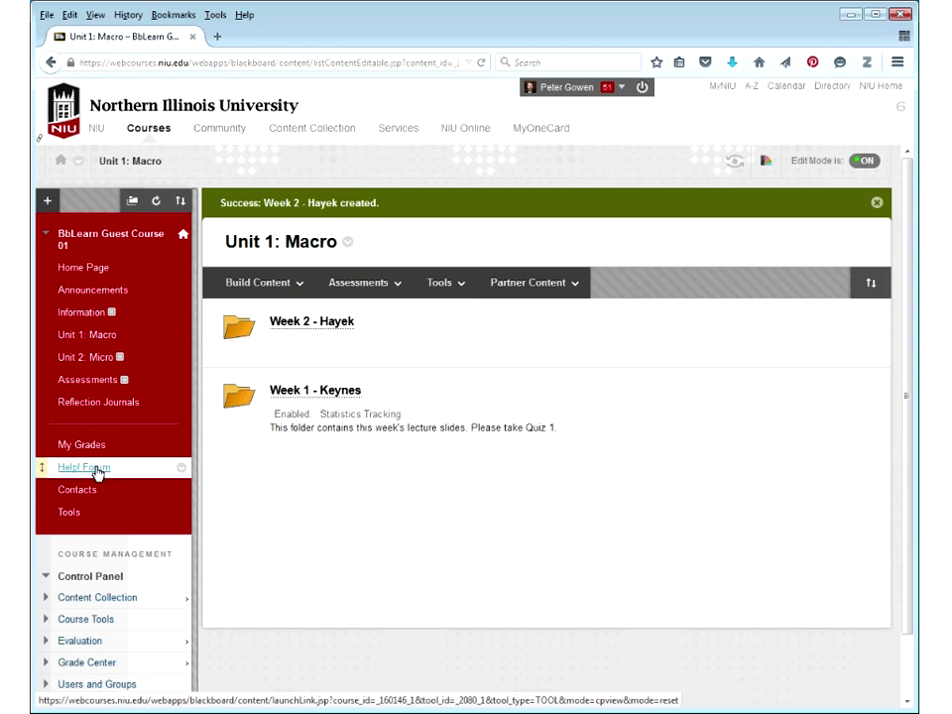
{"action": "left_click", "coordinate": [86, 470]}
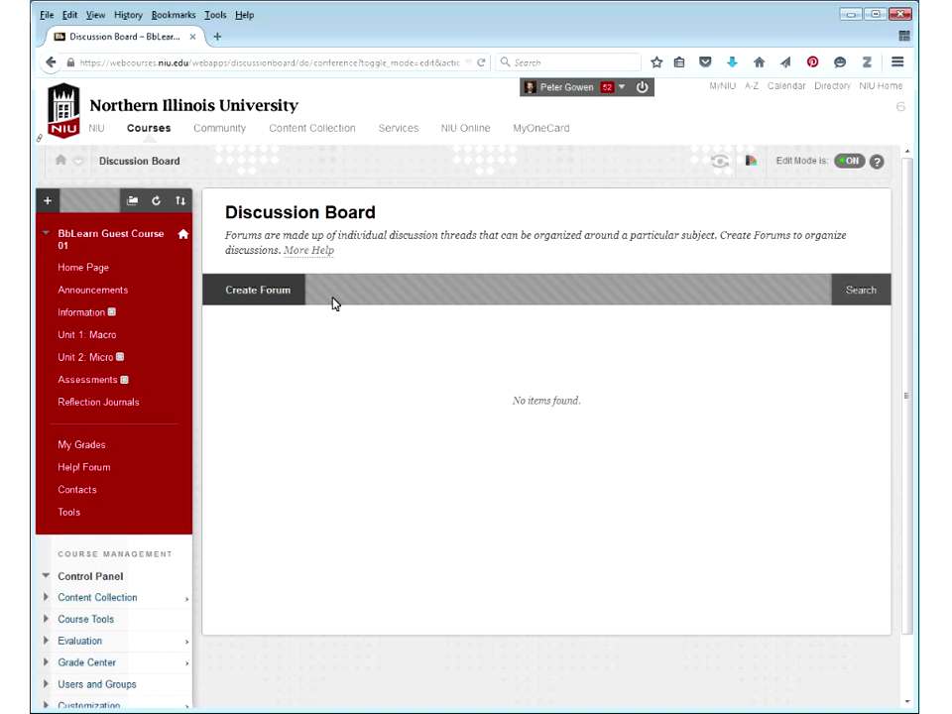
Start a new forum named 'Help! Forum'
{"action": "left_click", "coordinate": [261, 291]}
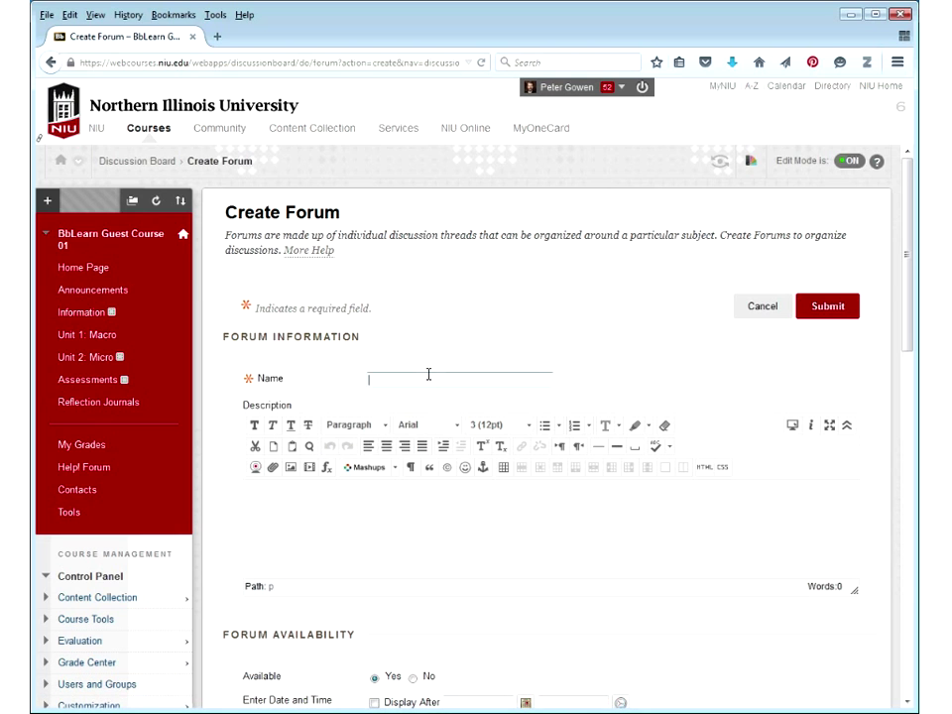
{"action": "left_click", "coordinate": [428, 374]}
{"action": "type", "text": "He"}
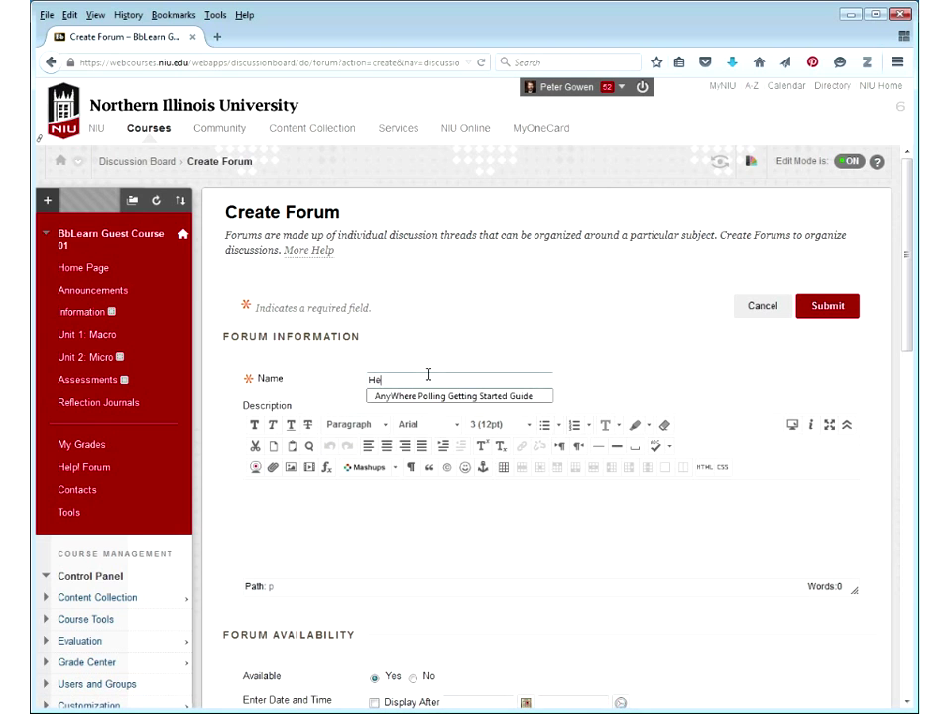
{"action": "type", "text": "lp! Forum"}
Describe it as 'If you have any questions, please post them here for the entire class!' and submit
{"action": "left_click", "coordinate": [419, 511]}
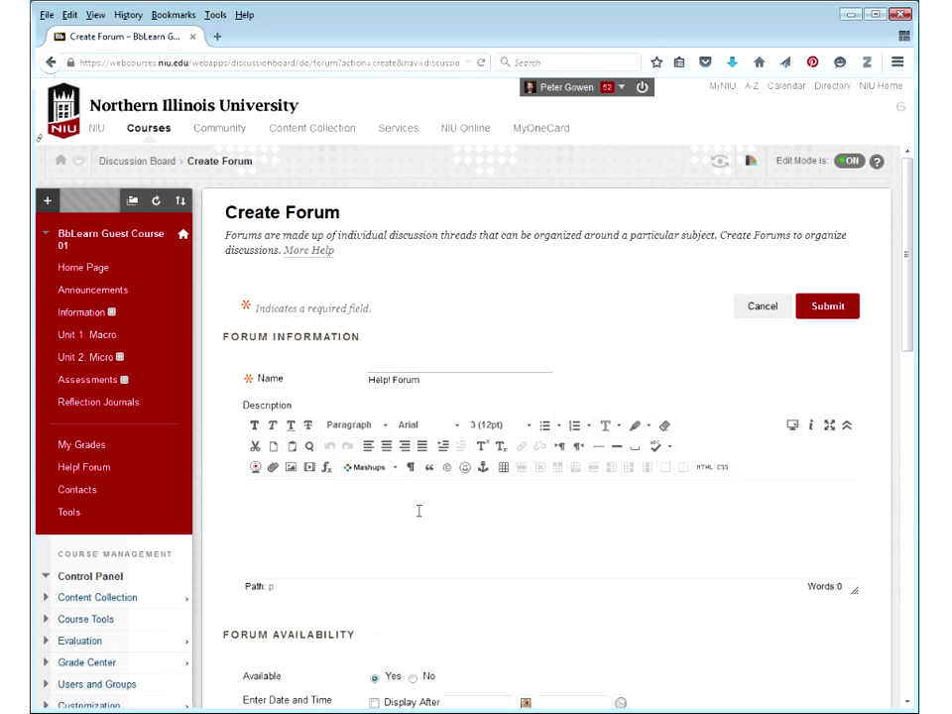
{"action": "type", "text": "If you have any questions, please p9ost"}
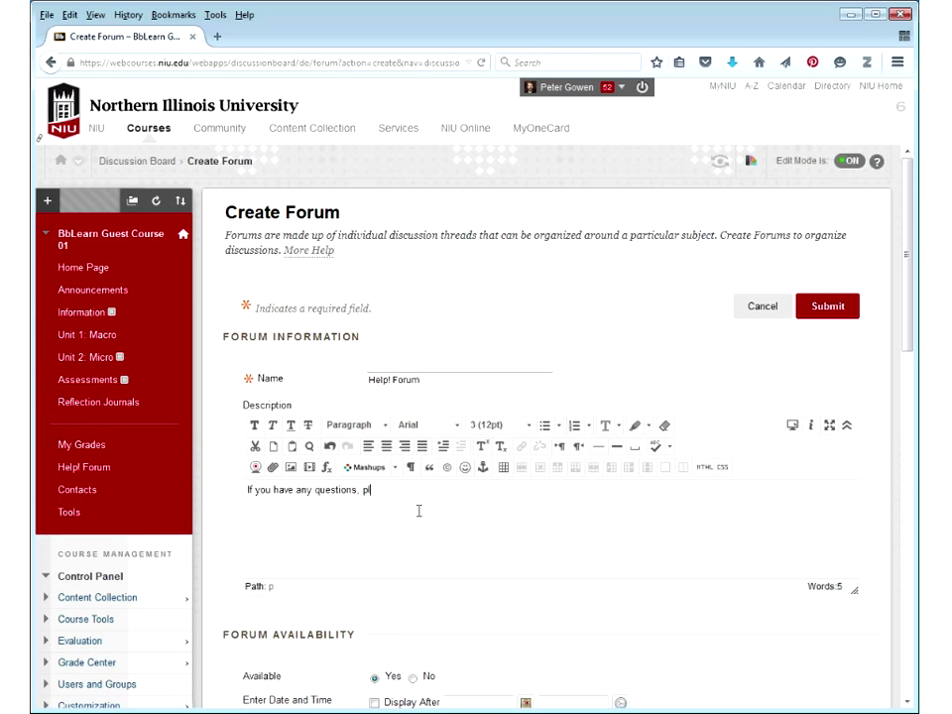
{"action": "key", "text": "BackSpace"}
{"action": "key", "text": "BackSpace"}
{"action": "key", "text": "BackSpace"}
{"action": "key", "text": "BackSpace"}
{"action": "key", "text": "BackSpace"}
{"action": "type", "text": "ost them here for the "}
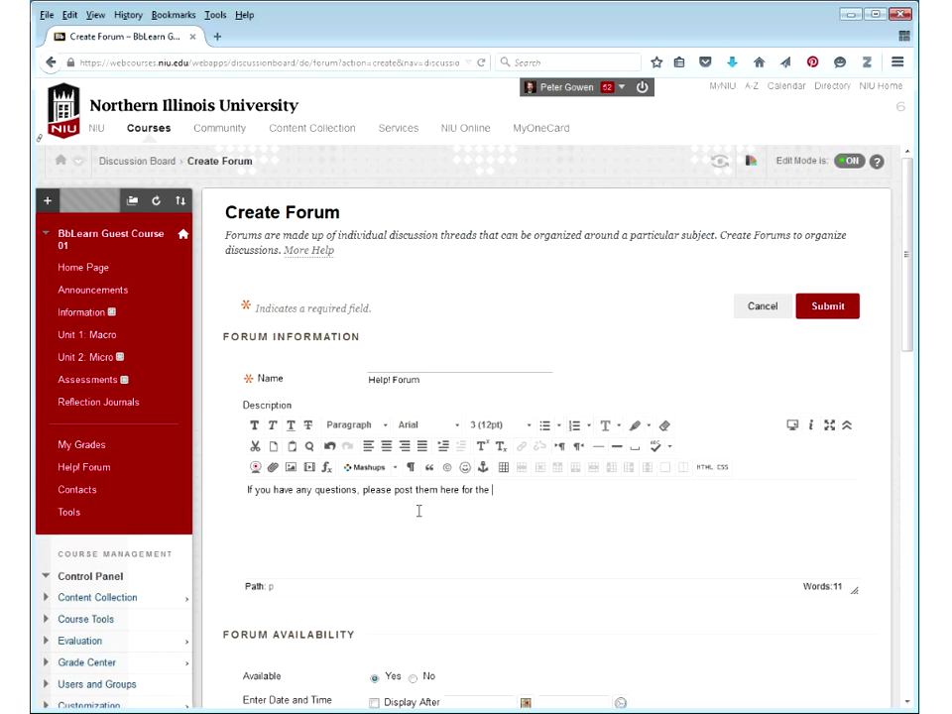
{"action": "type", "text": "entire class!"}
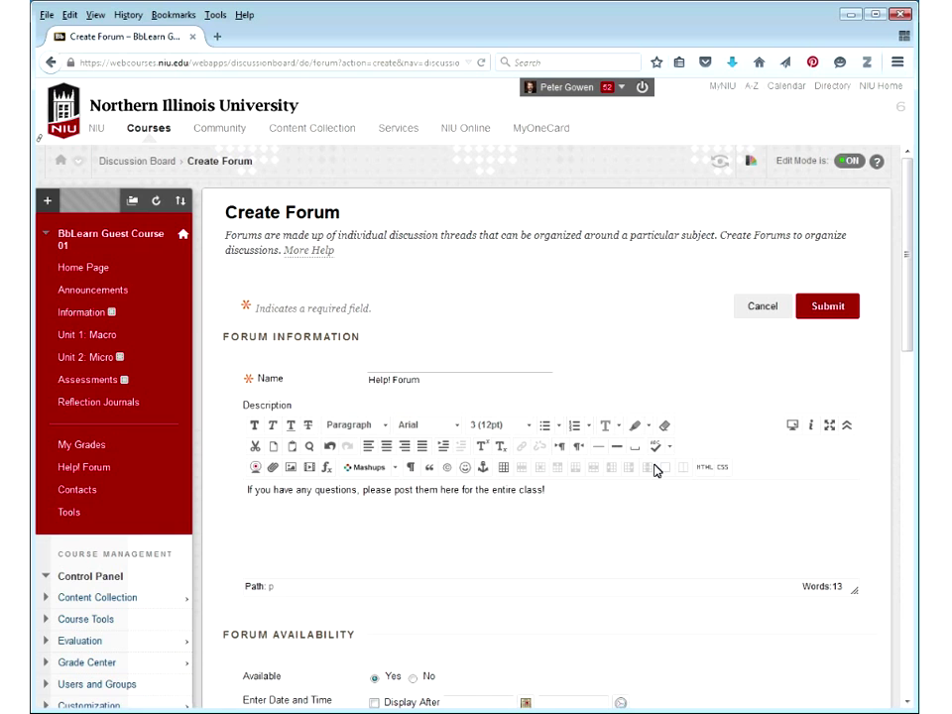
{"action": "scroll", "coordinate": [387, 374], "scroll_direction": "down", "scroll_amount": 6}
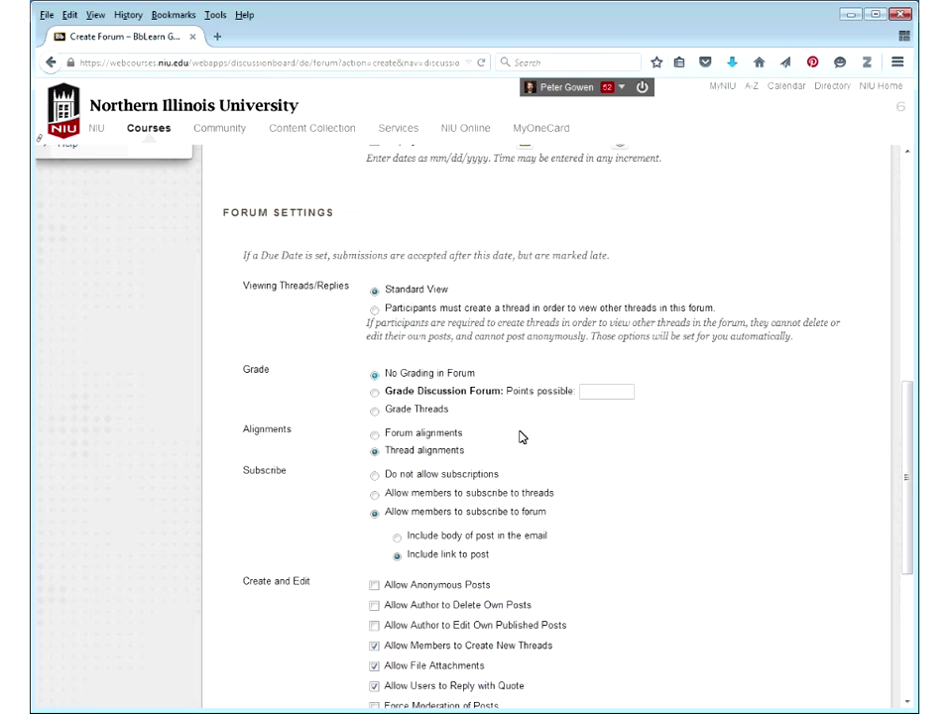
{"action": "scroll", "coordinate": [407, 414], "scroll_direction": "down", "scroll_amount": 2}
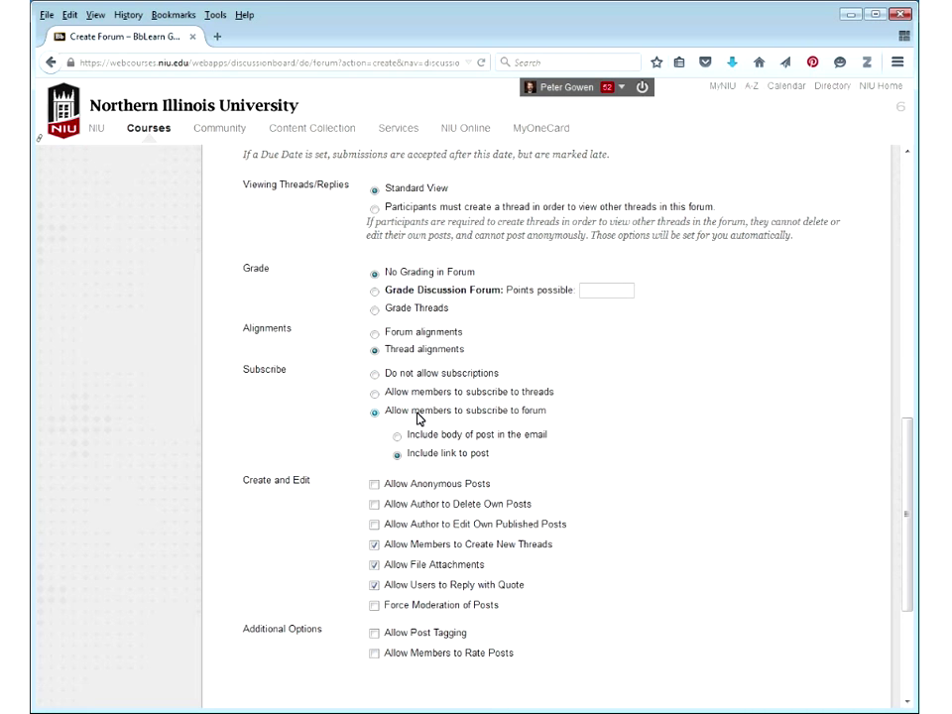
{"action": "scroll", "coordinate": [650, 483], "scroll_direction": "down", "scroll_amount": 3}
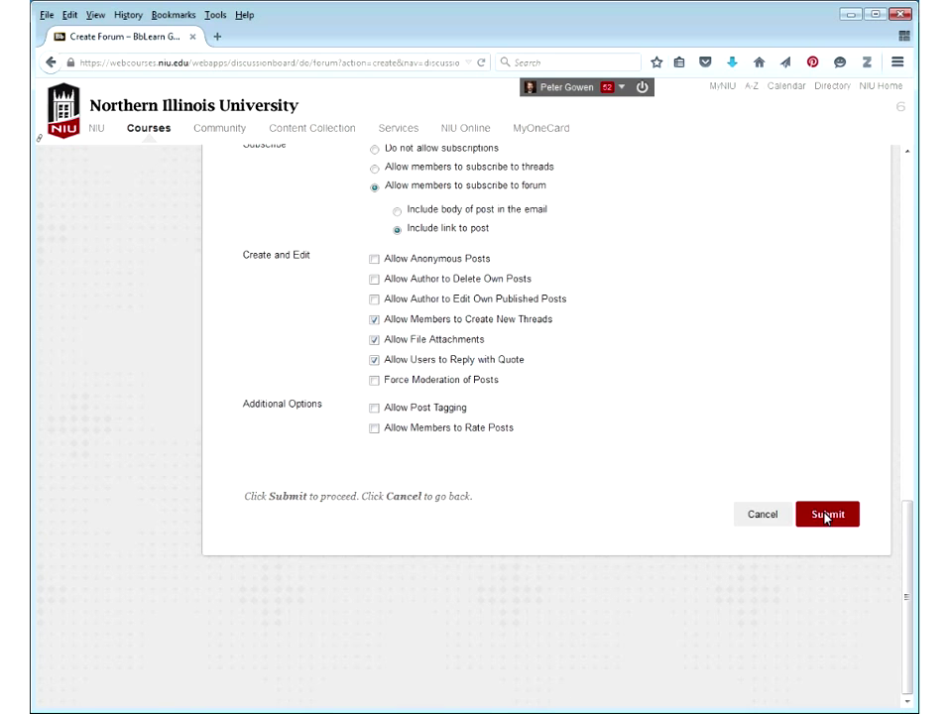
{"action": "left_click", "coordinate": [825, 514]}
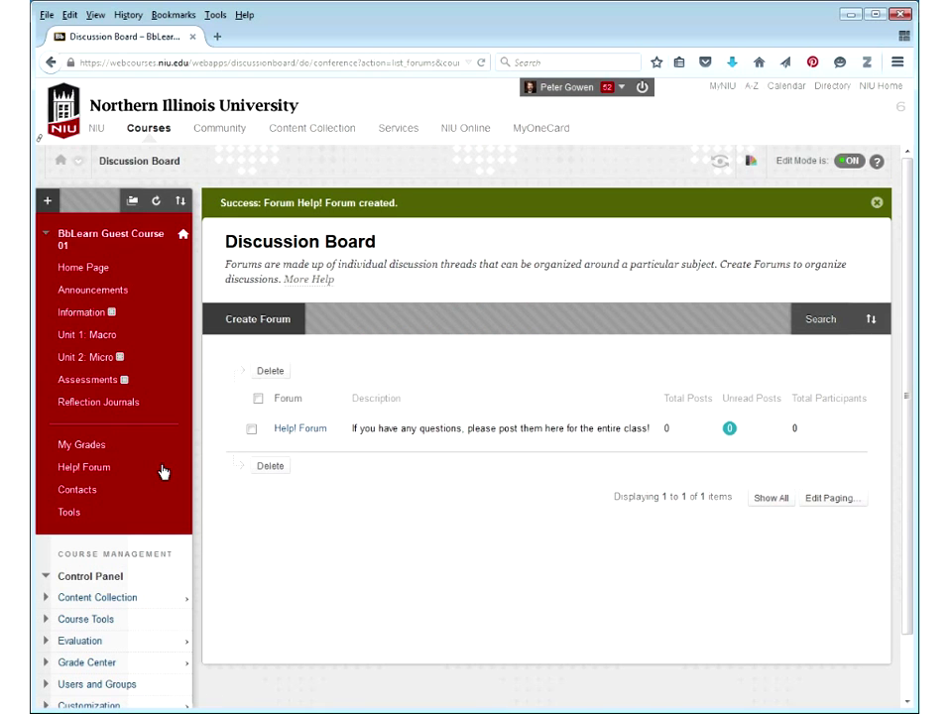
Open Help! Forum from the Discussion Board's forum list to view its empty thread list
{"action": "left_click", "coordinate": [306, 434]}
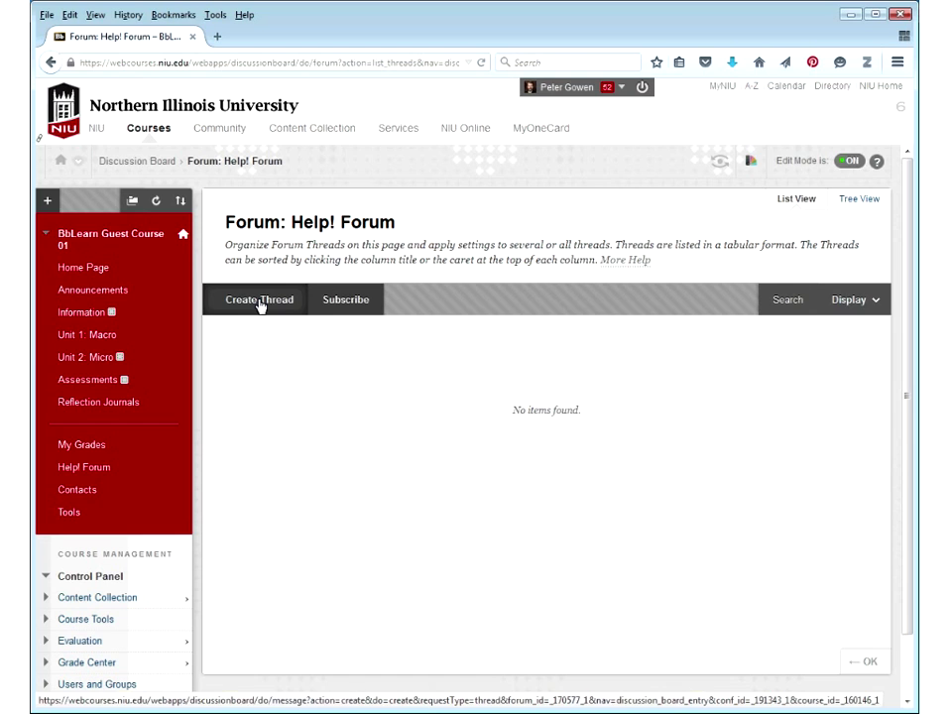
Subscribe to the Help! Forum, then confirm with OK to return to the forum list
{"action": "left_click", "coordinate": [345, 301]}
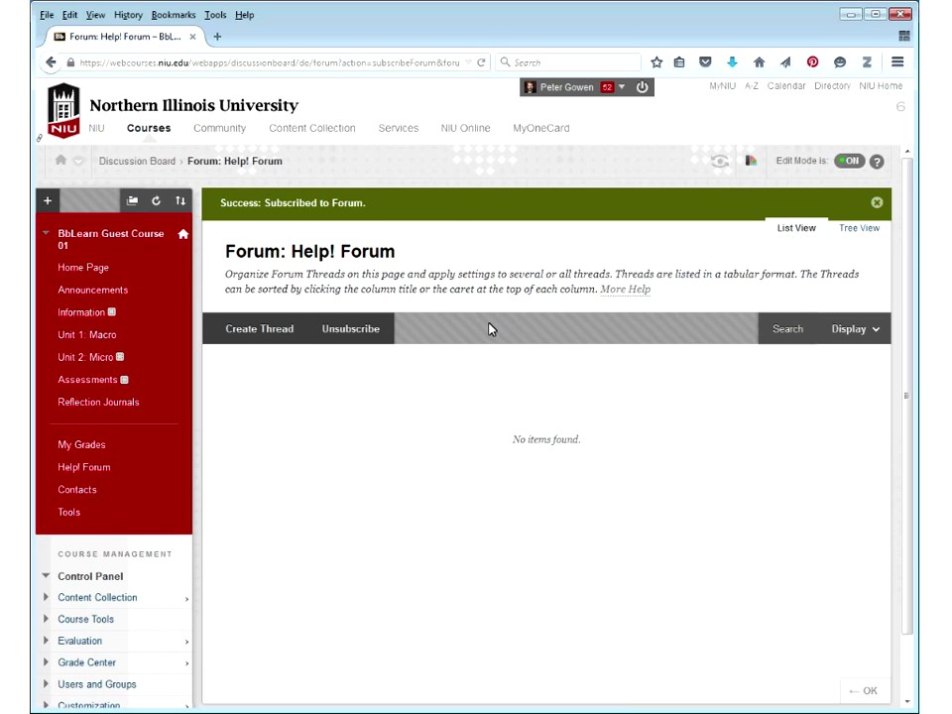
{"action": "left_click", "coordinate": [857, 689]}
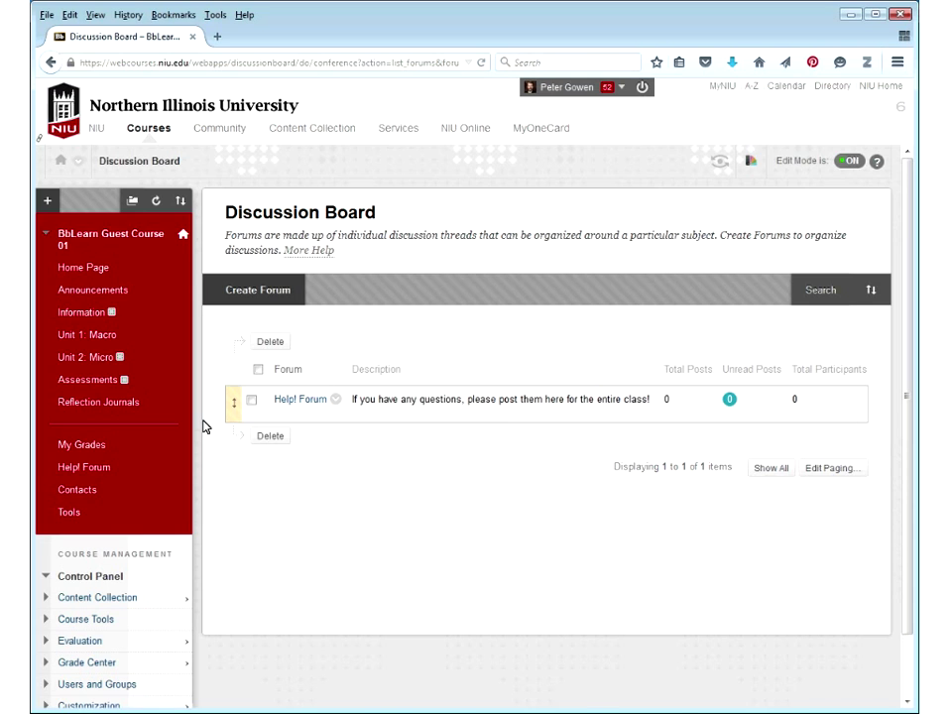
Reopen the Discussion Board and expand Control Panel > Customization in the course menu
{"action": "left_click", "coordinate": [85, 477]}
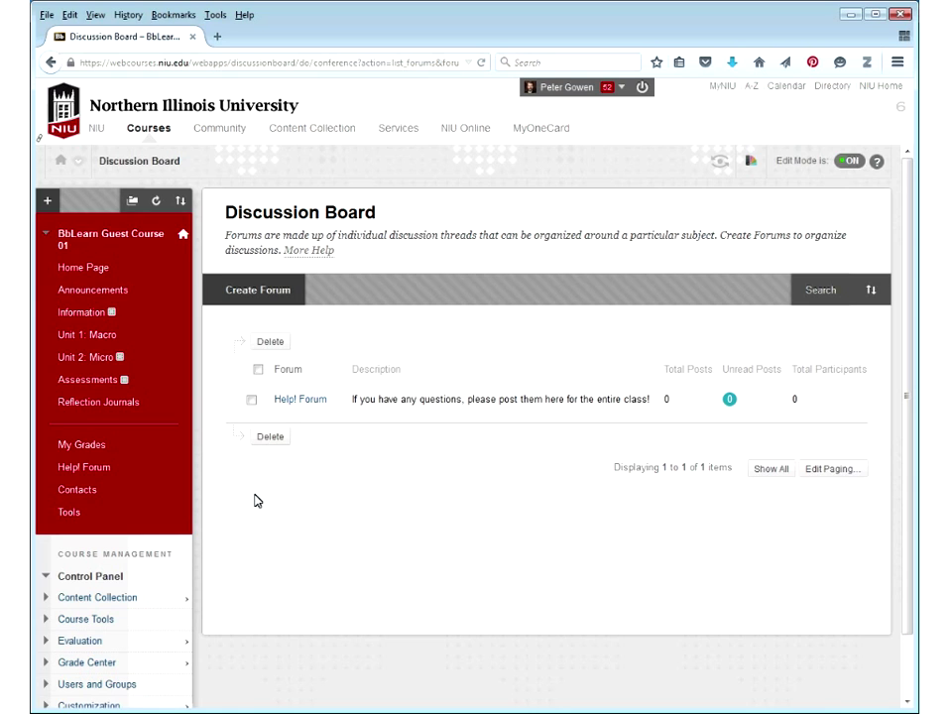
{"action": "scroll", "coordinate": [256, 501], "scroll_direction": "down", "scroll_amount": 2}
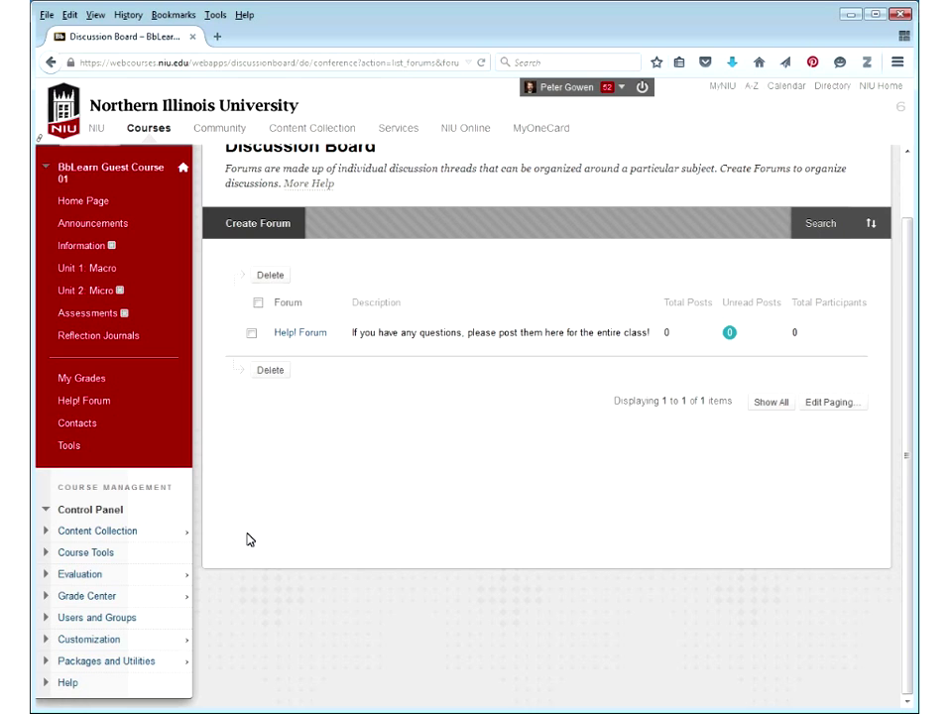
{"action": "left_click", "coordinate": [45, 640]}
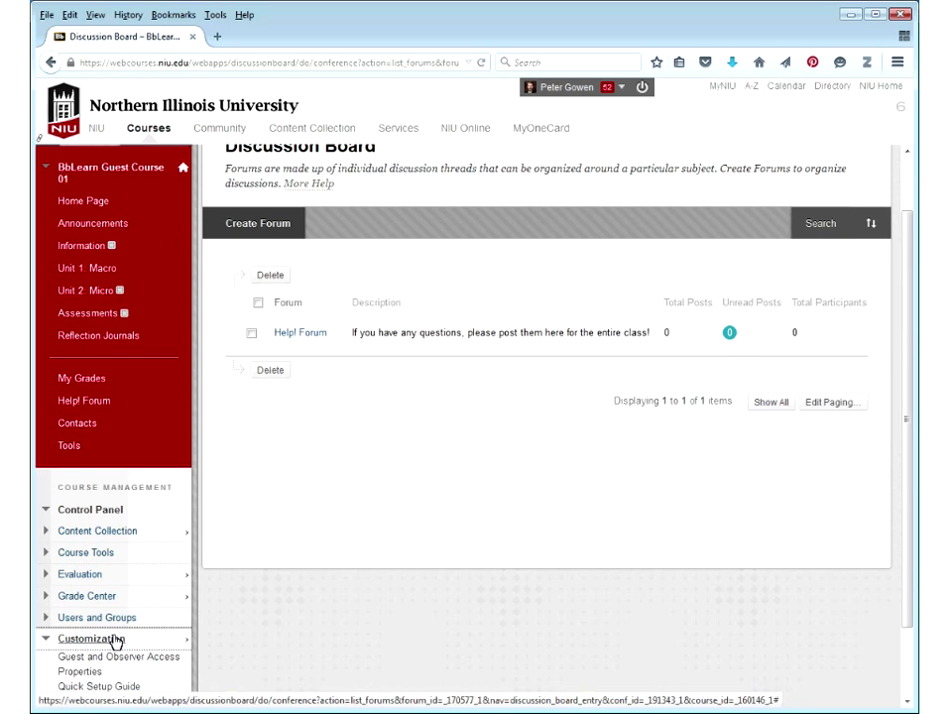
{"action": "scroll", "coordinate": [116, 640], "scroll_direction": "down", "scroll_amount": 2}
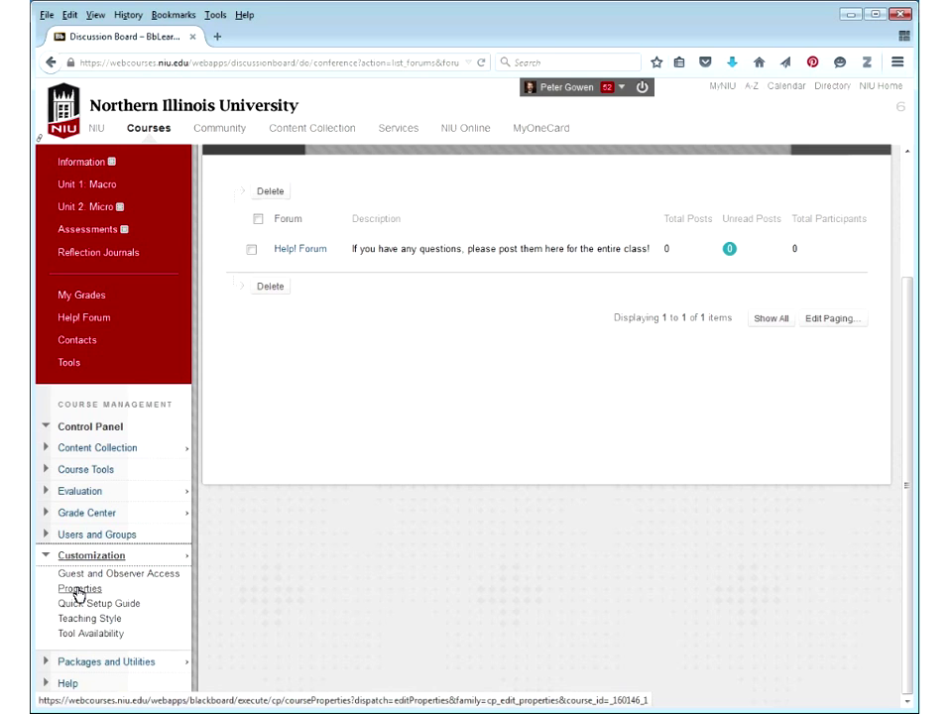
Open Customization > Properties and check the Course Name field
{"action": "left_click", "coordinate": [80, 589]}
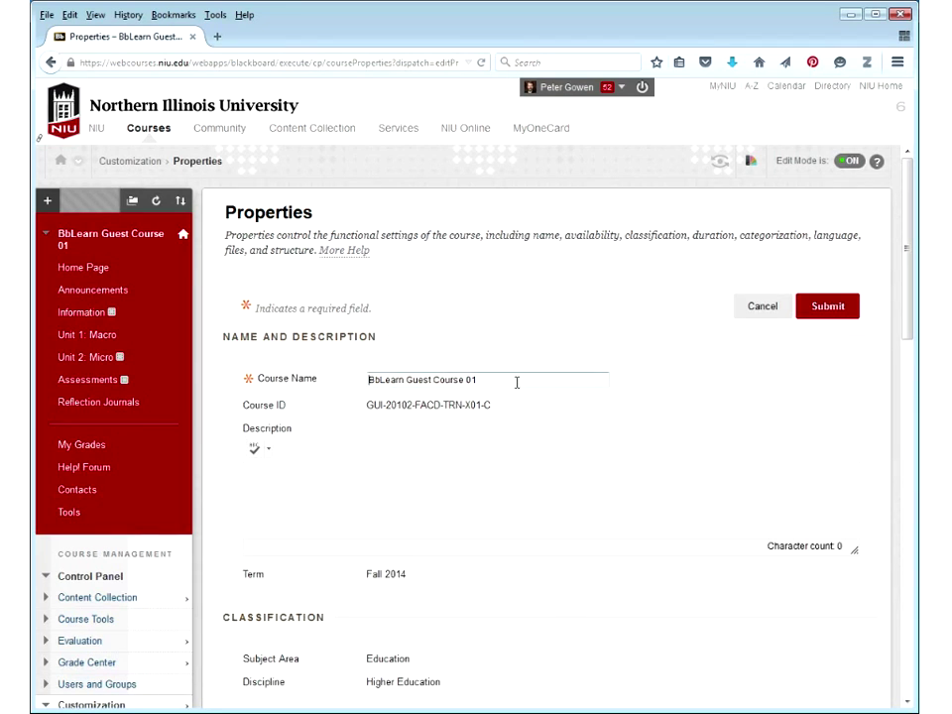
{"action": "left_click_drag", "start_coordinate": [516, 381], "coordinate": [357, 382]}
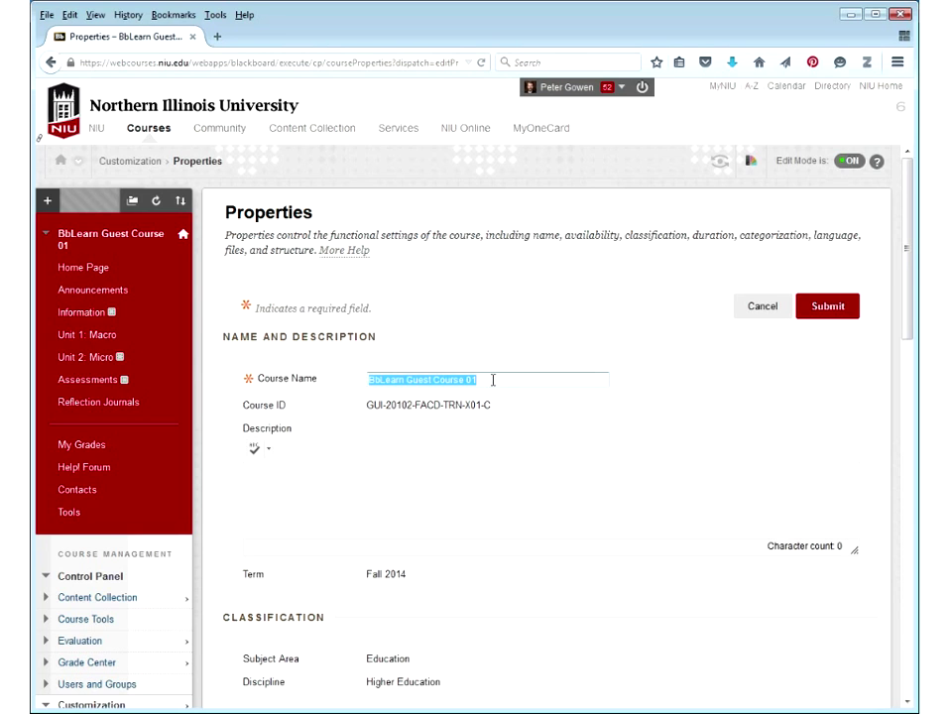
{"action": "left_click", "coordinate": [494, 377]}
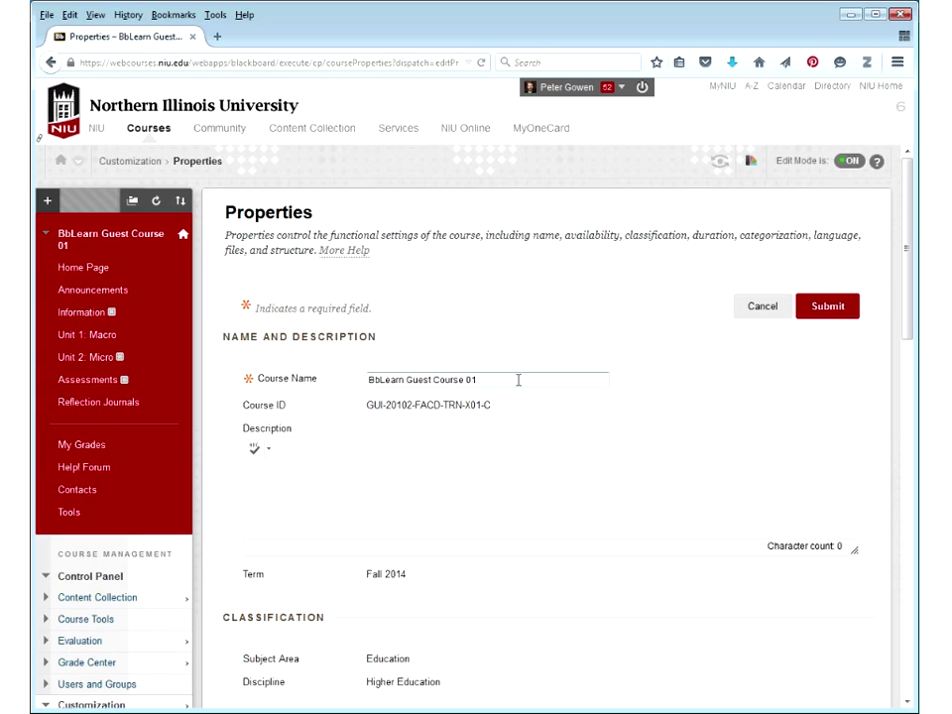
{"action": "triple_click", "coordinate": [517, 380]}
{"action": "left_click", "coordinate": [586, 376]}
Switch Make Course Available to No, back to Yes, and submit the course properties
{"action": "scroll", "coordinate": [327, 254], "scroll_direction": "down", "scroll_amount": 5}
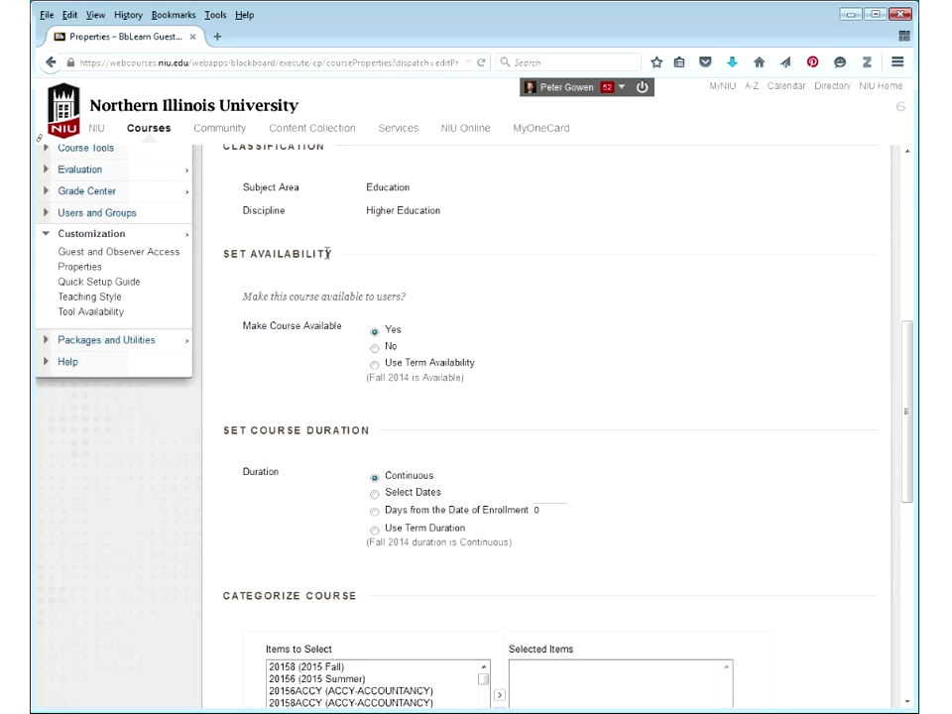
{"action": "left_click", "coordinate": [375, 348]}
{"action": "left_click", "coordinate": [375, 331]}
{"action": "scroll", "coordinate": [783, 375], "scroll_direction": "down", "scroll_amount": 10}
{"action": "left_click", "coordinate": [827, 616]}
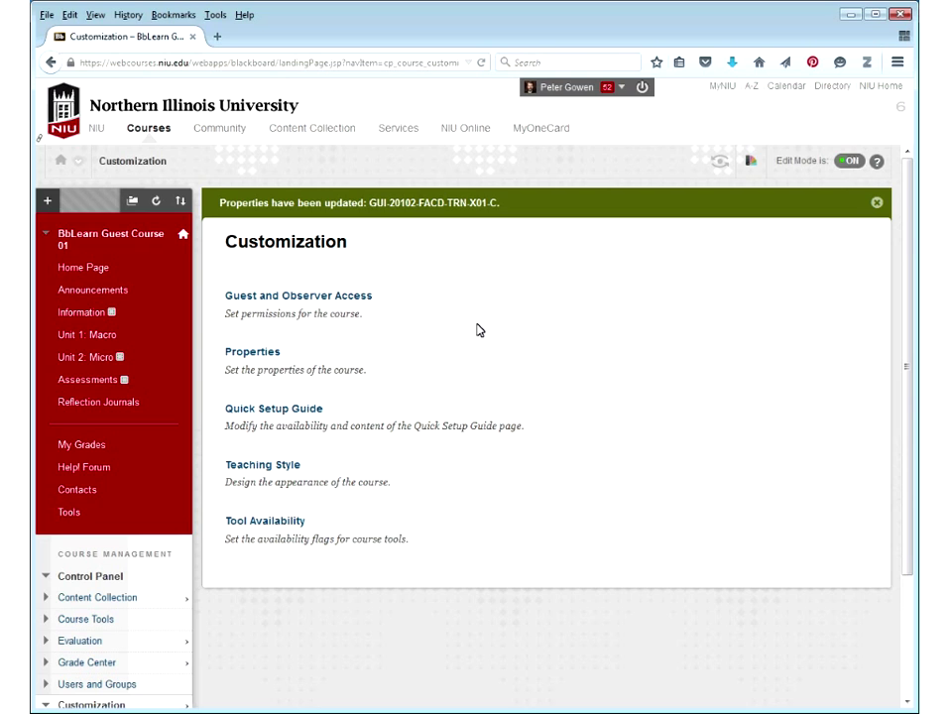
{"action": "left_click", "coordinate": [98, 135]}
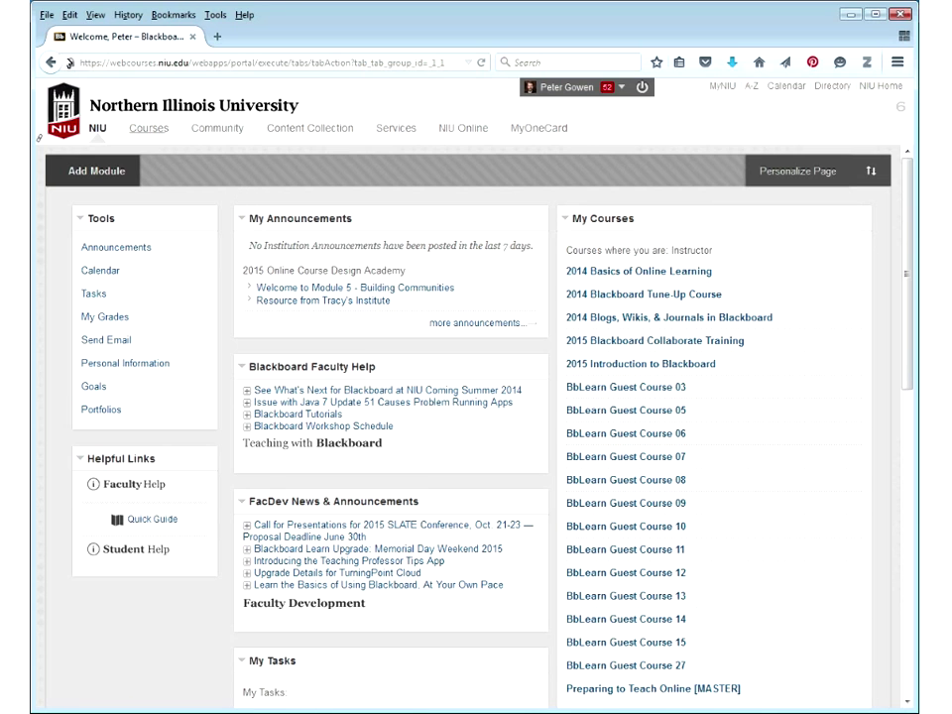
{"action": "left_click", "coordinate": [55, 62]}
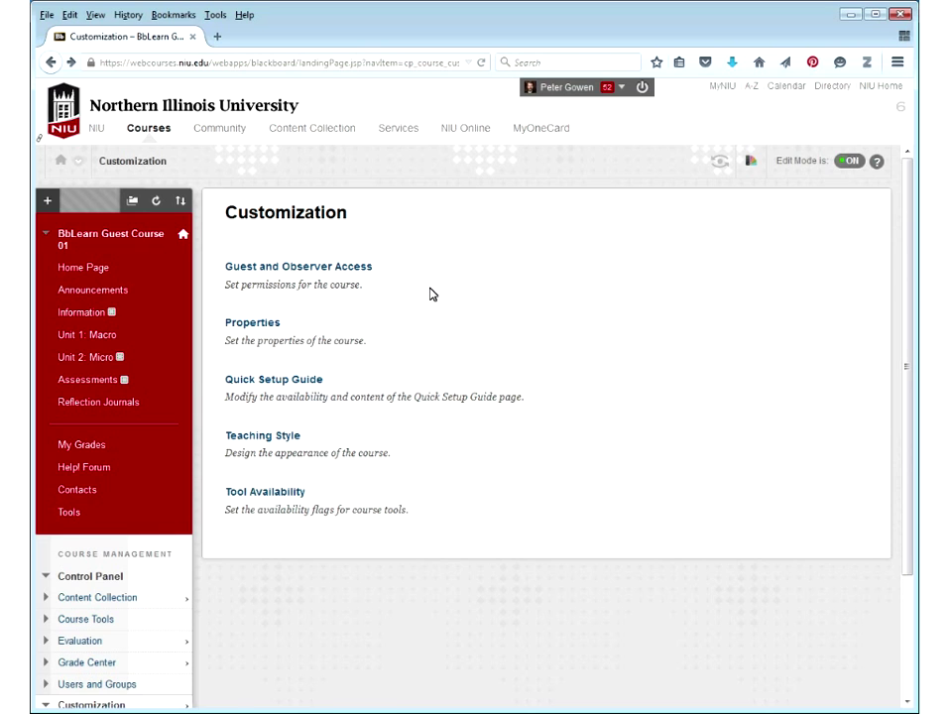
Expand Control Panel > Packages and Utilities and choose Course Copy
{"action": "scroll", "coordinate": [251, 574], "scroll_direction": "down", "scroll_amount": 1}
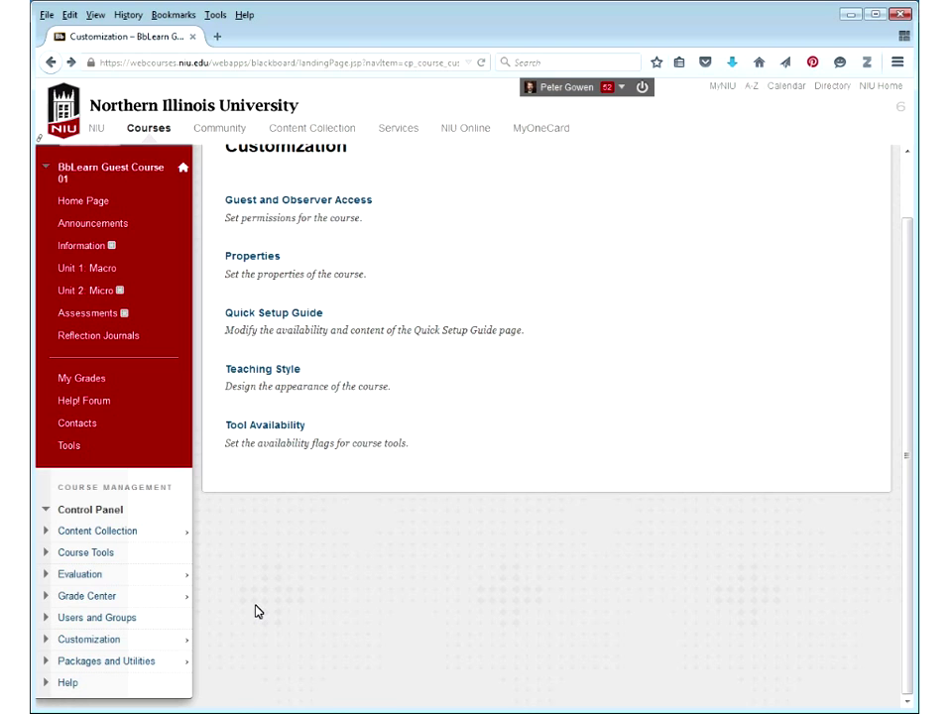
{"action": "left_click", "coordinate": [45, 665]}
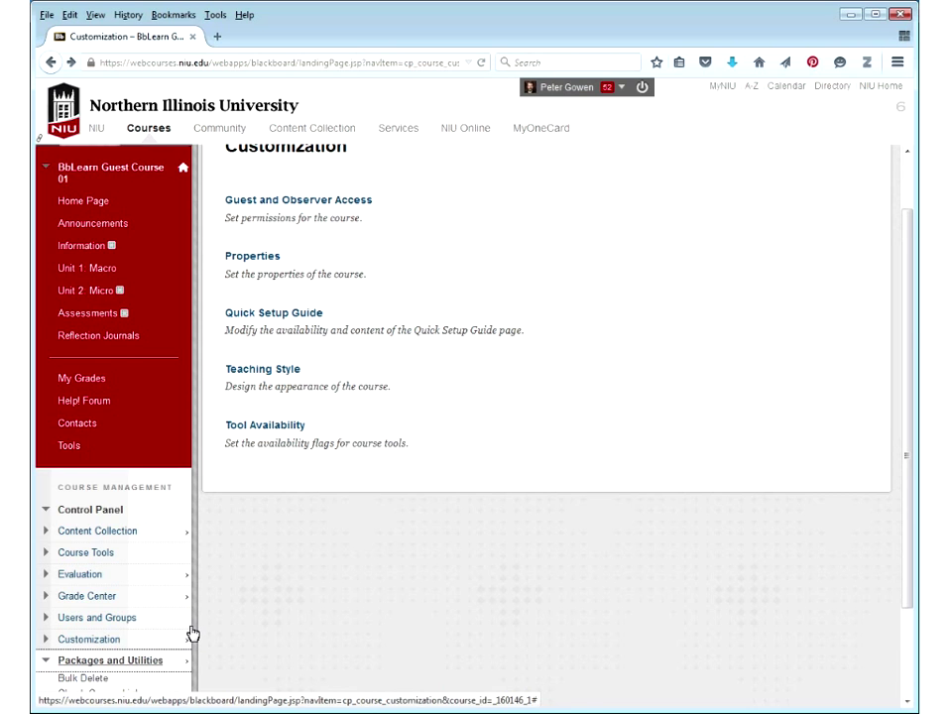
{"action": "scroll", "coordinate": [191, 633], "scroll_direction": "down", "scroll_amount": 2}
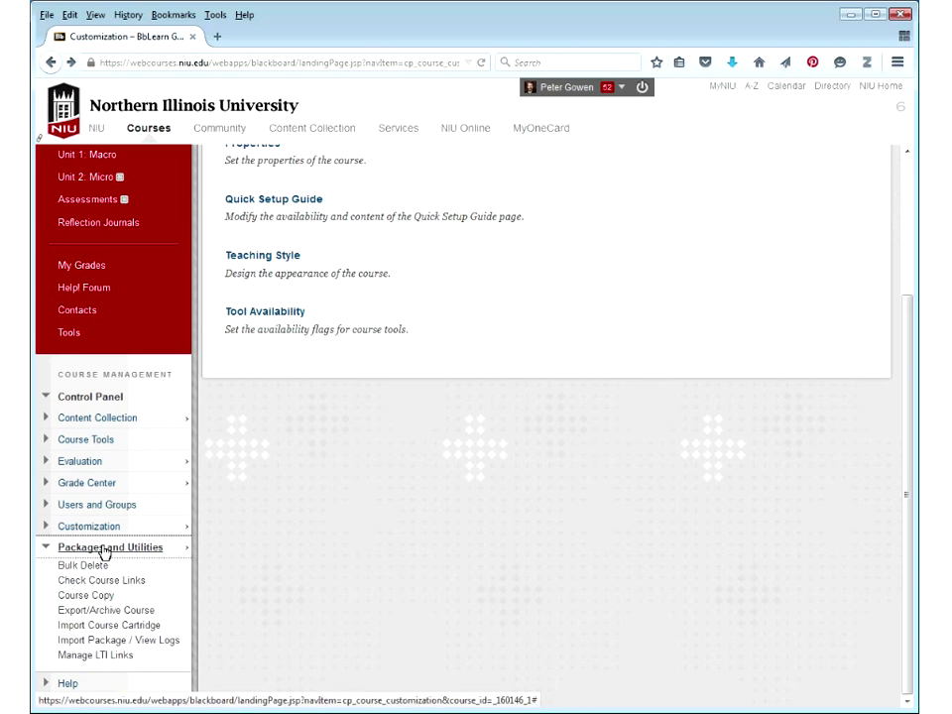
{"action": "left_click", "coordinate": [92, 598]}
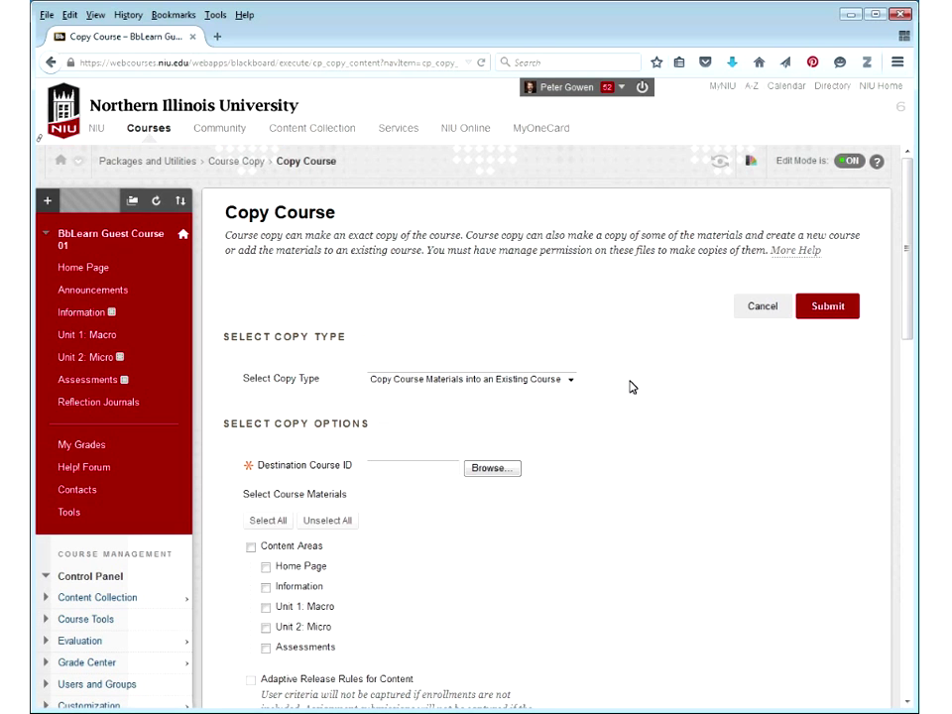
Keep the copy type 'Copy Course Materials into an Existing Course' and focus Destination Course ID
{"action": "scroll", "coordinate": [631, 387], "scroll_direction": "down", "scroll_amount": 1}
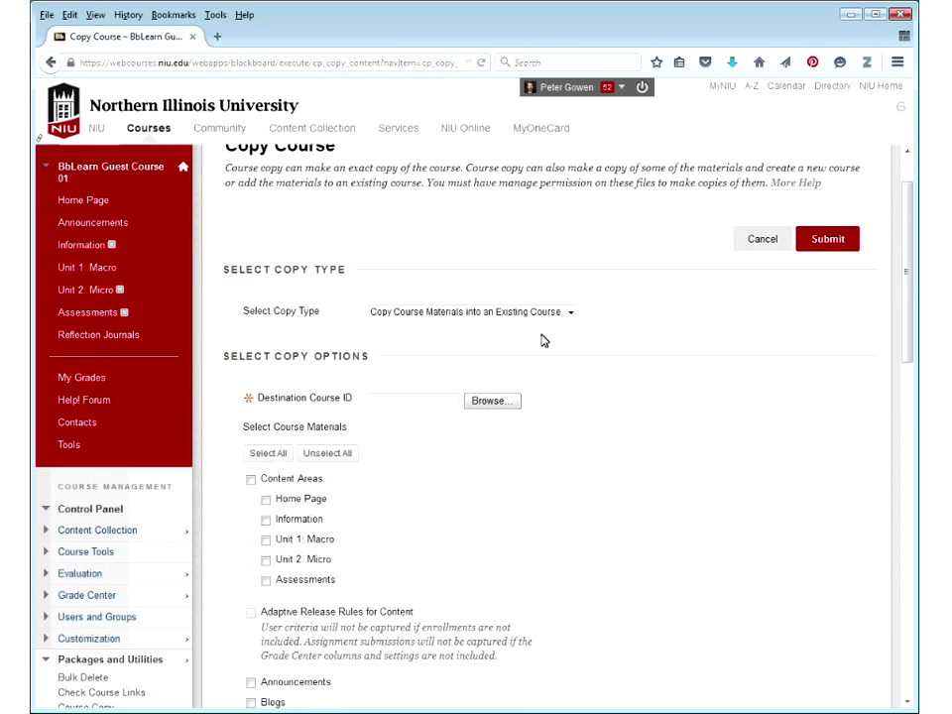
{"action": "left_click", "coordinate": [546, 314]}
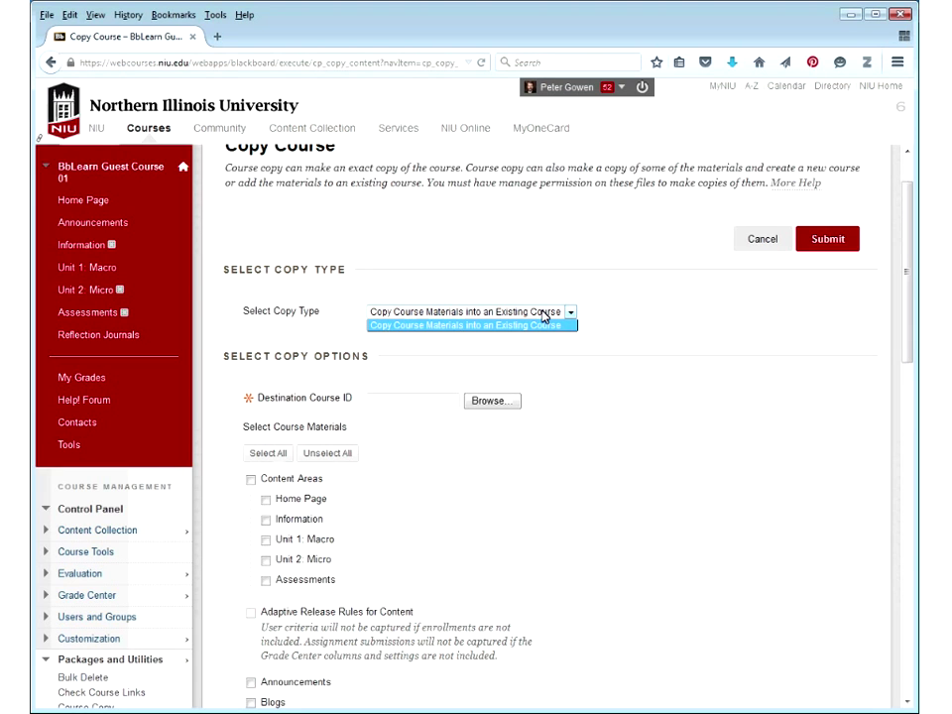
{"action": "left_click", "coordinate": [545, 315]}
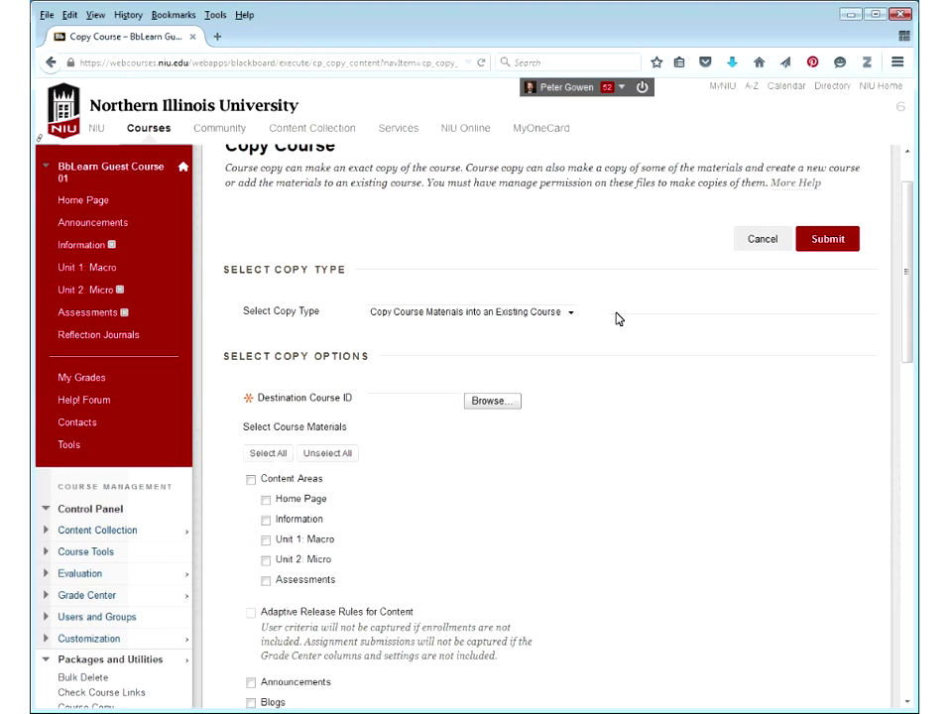
{"action": "scroll", "coordinate": [616, 317], "scroll_direction": "down", "scroll_amount": 2}
{"action": "left_click", "coordinate": [405, 264]}
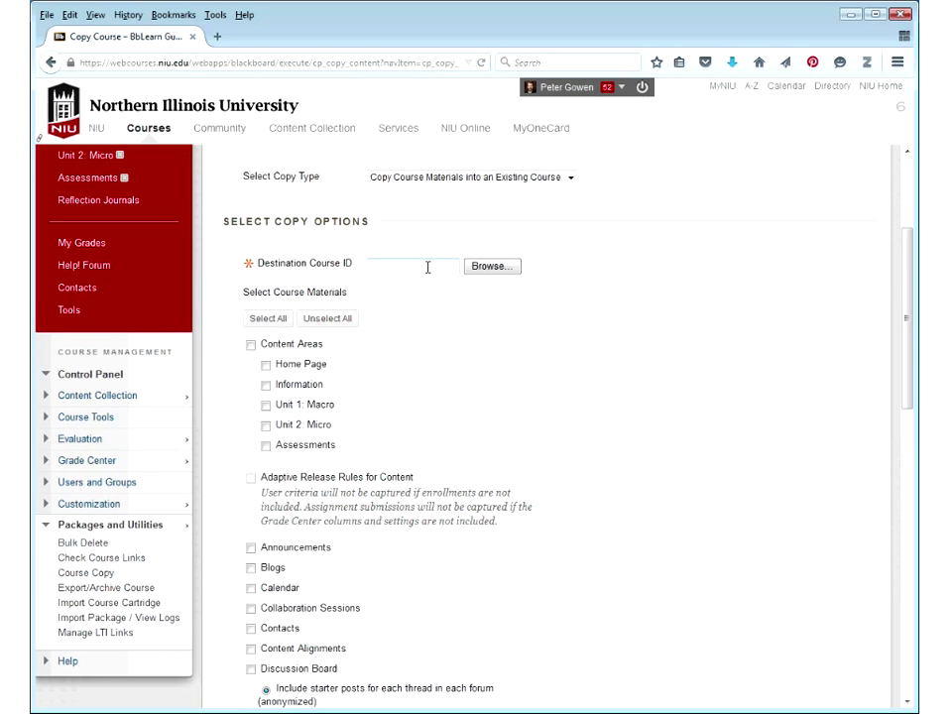
Browse and pick BbLearn Guest Course 03 (GUI-20102-FACD-TRN-X03-C) as the destination course
{"action": "left_click", "coordinate": [496, 268]}
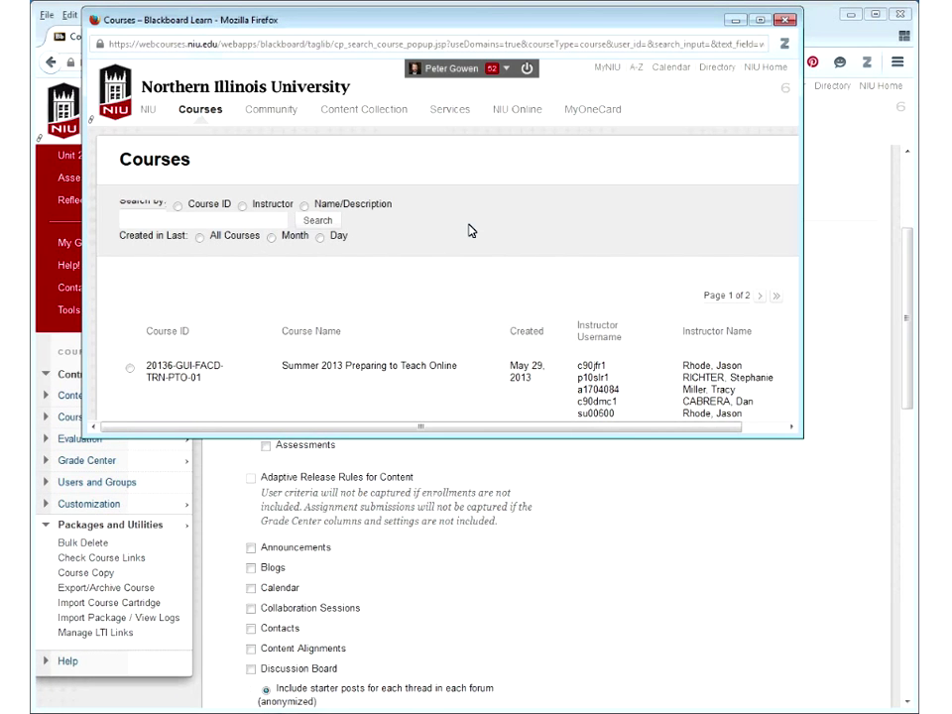
{"action": "scroll", "coordinate": [470, 231], "scroll_direction": "down", "scroll_amount": 5}
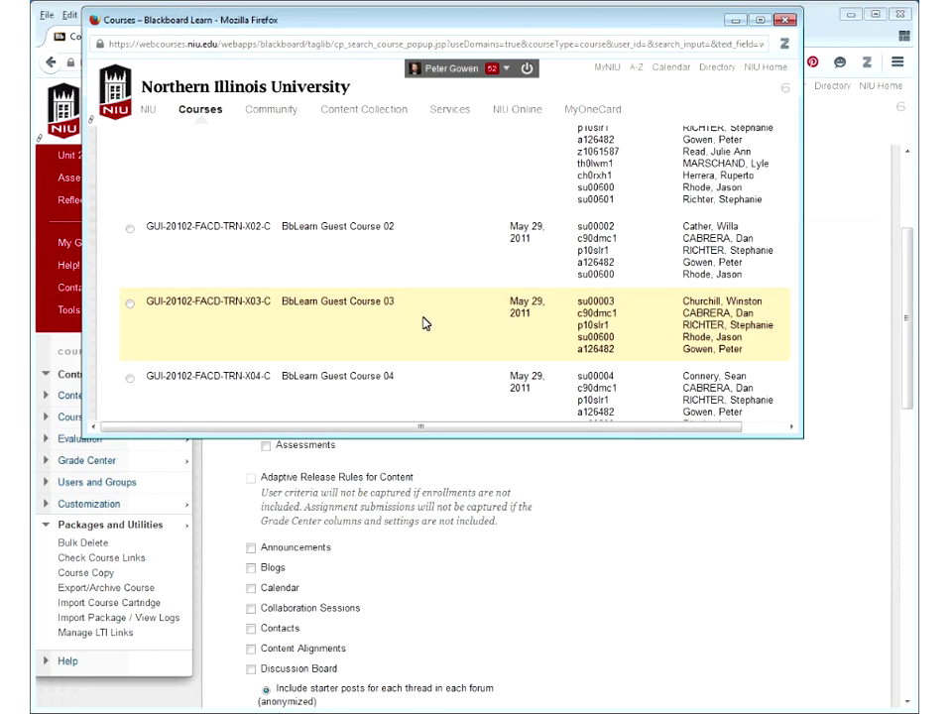
{"action": "left_click", "coordinate": [337, 315]}
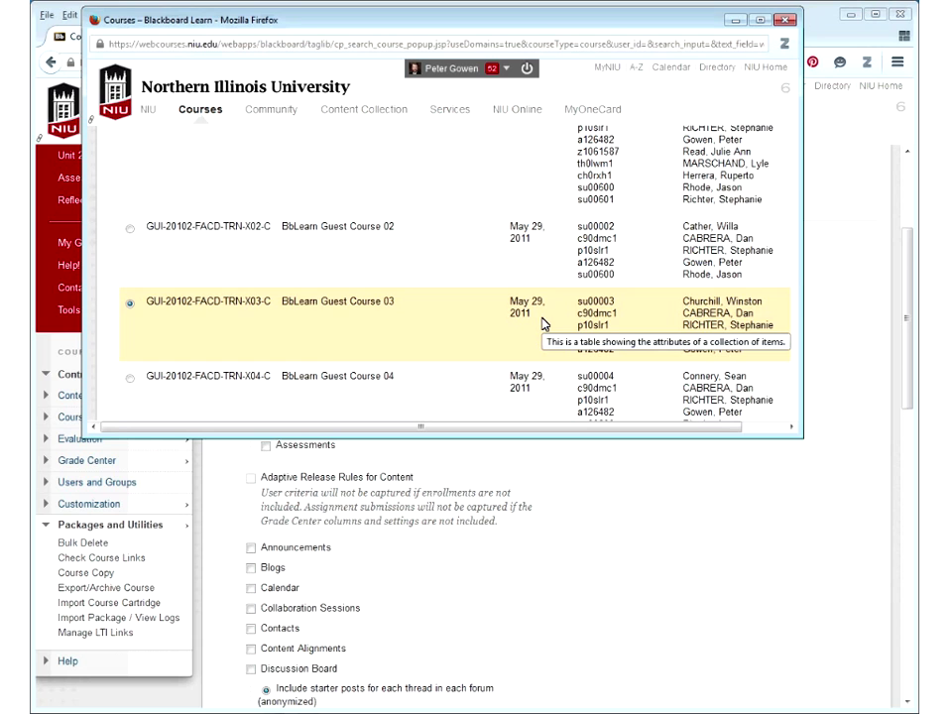
{"action": "scroll", "coordinate": [542, 323], "scroll_direction": "down", "scroll_amount": 10}
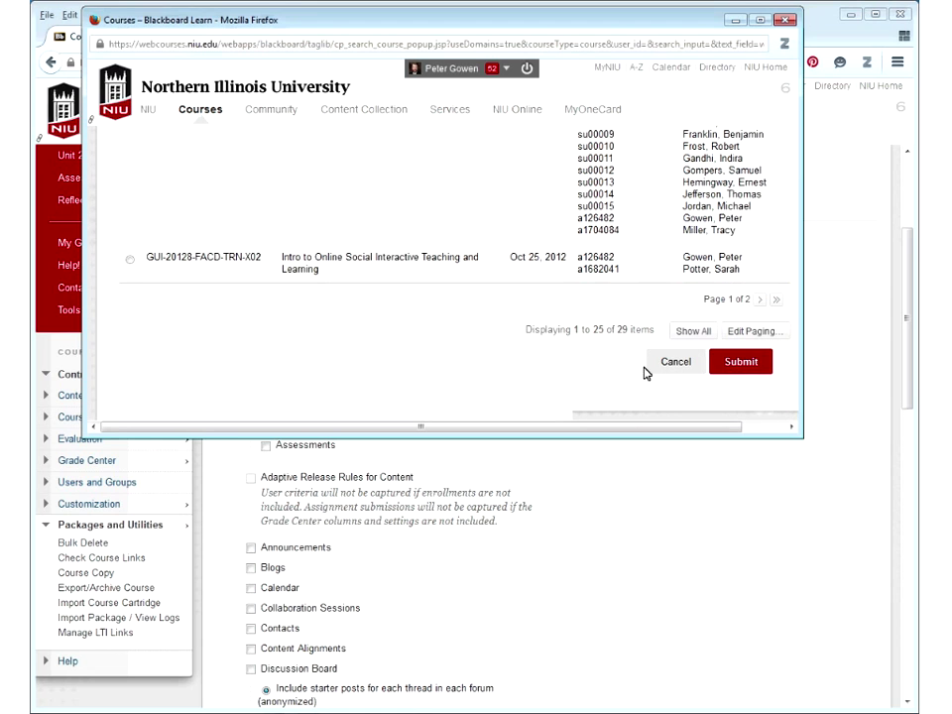
{"action": "left_click", "coordinate": [743, 363]}
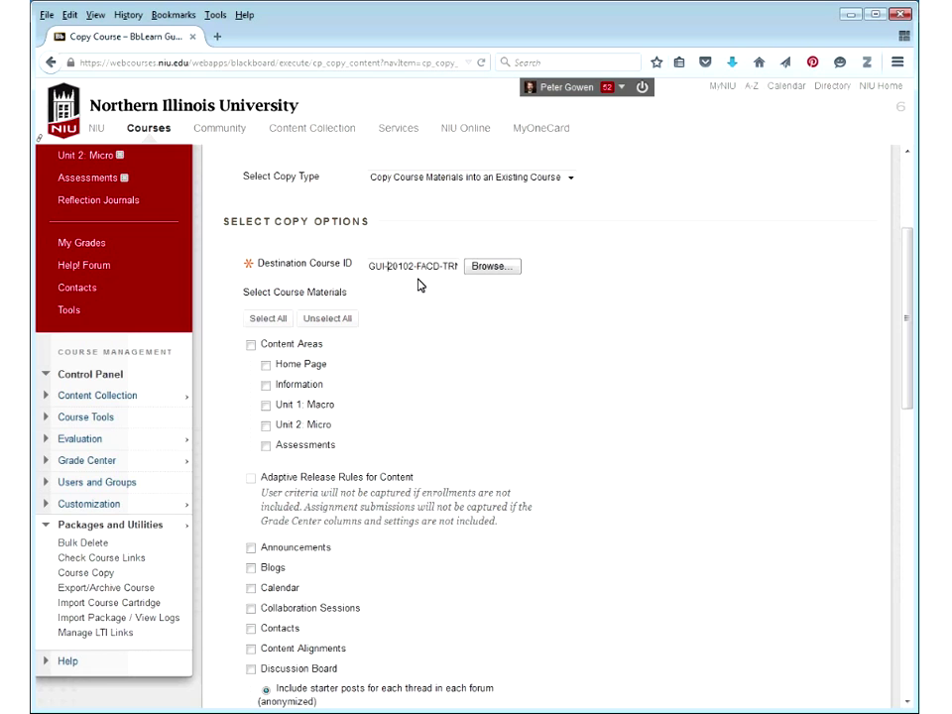
Unselect all copy materials, then tick only the Unit 1: Macro and Unit 2: Micro content areas
{"action": "key", "text": "Tab"}
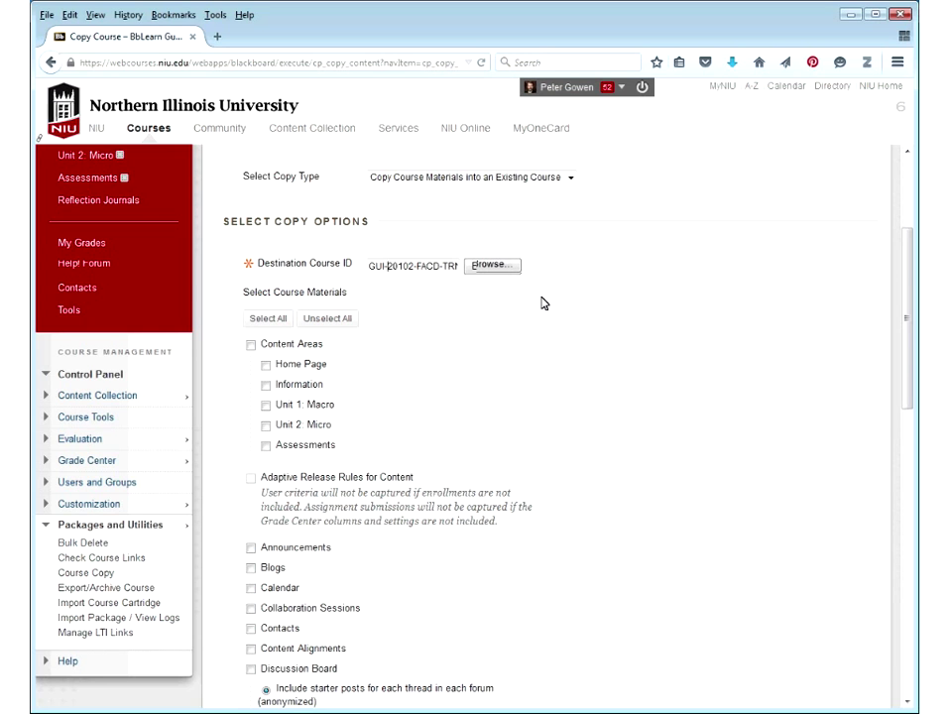
{"action": "scroll", "coordinate": [515, 300], "scroll_direction": "down", "scroll_amount": 3}
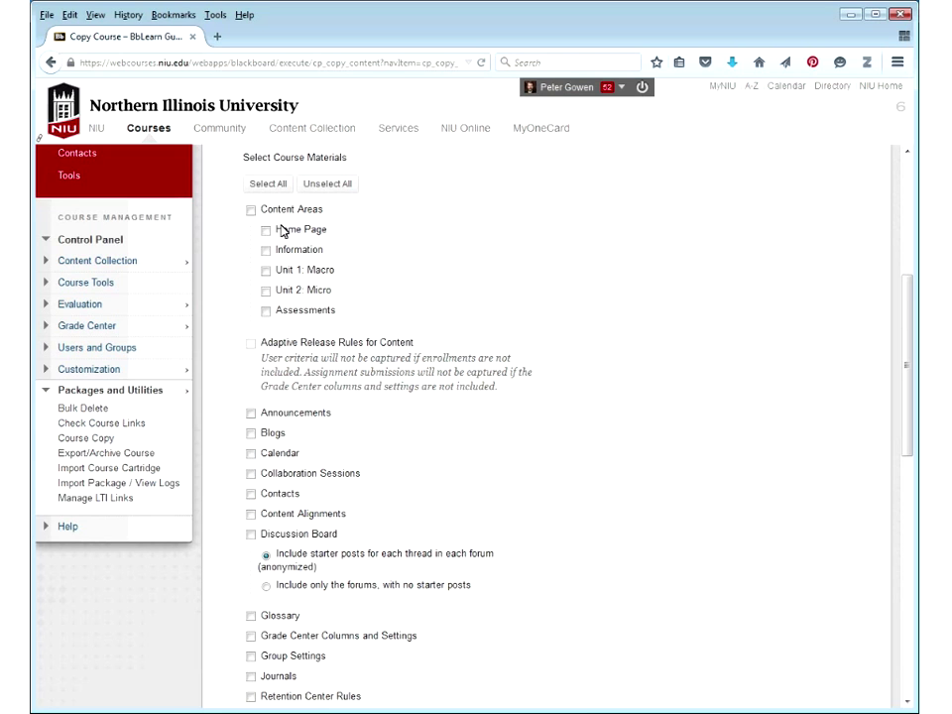
{"action": "left_click", "coordinate": [274, 193]}
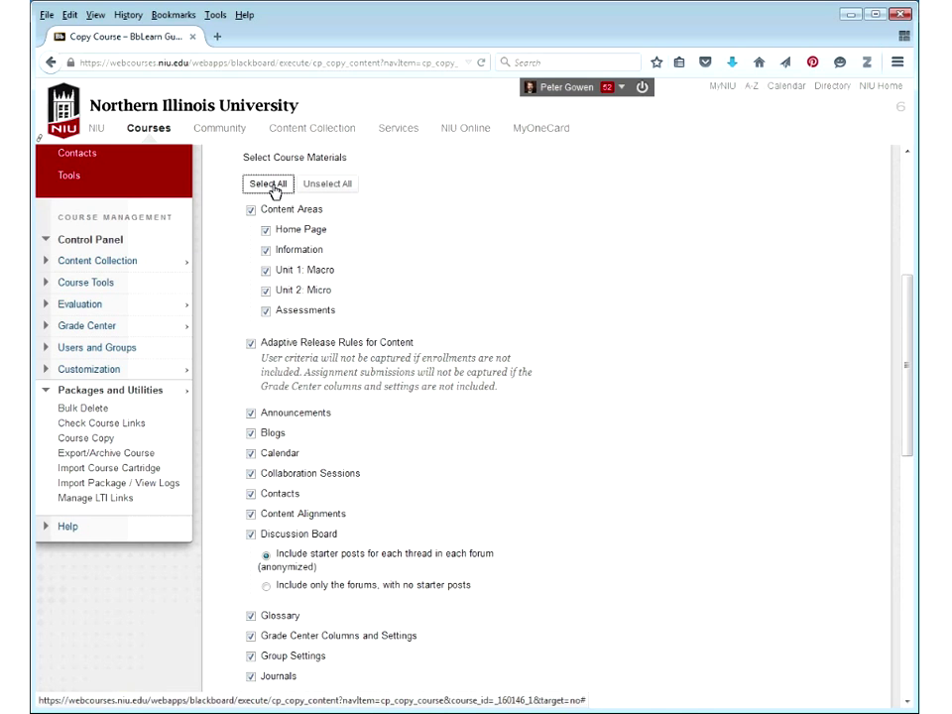
{"action": "left_click", "coordinate": [327, 185]}
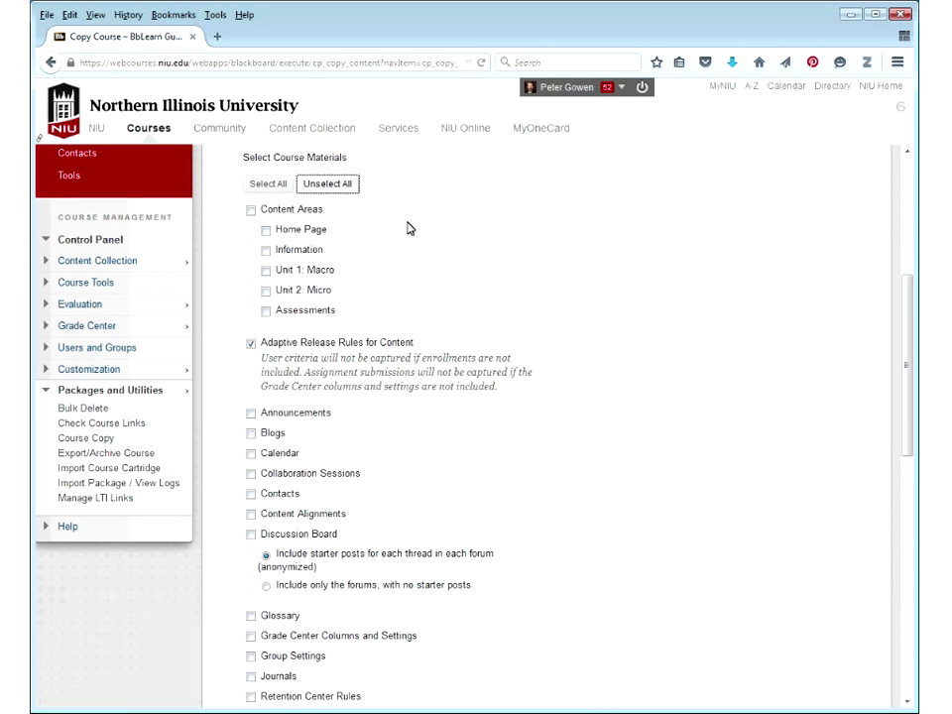
{"action": "left_click", "coordinate": [266, 271]}
{"action": "left_click", "coordinate": [266, 291]}
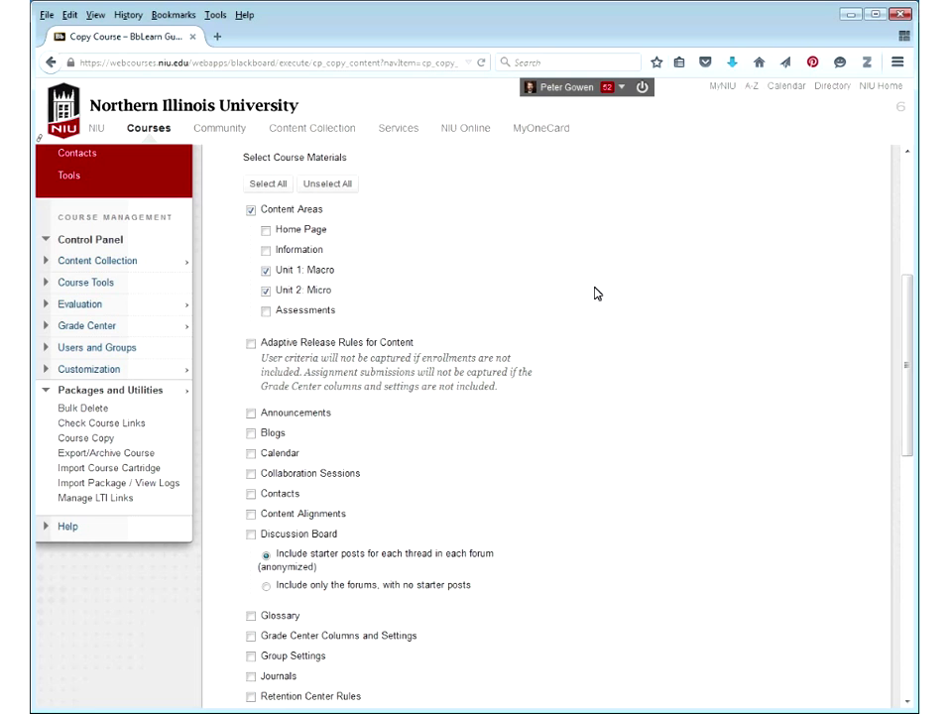
{"action": "scroll", "coordinate": [595, 294], "scroll_direction": "down", "scroll_amount": 1}
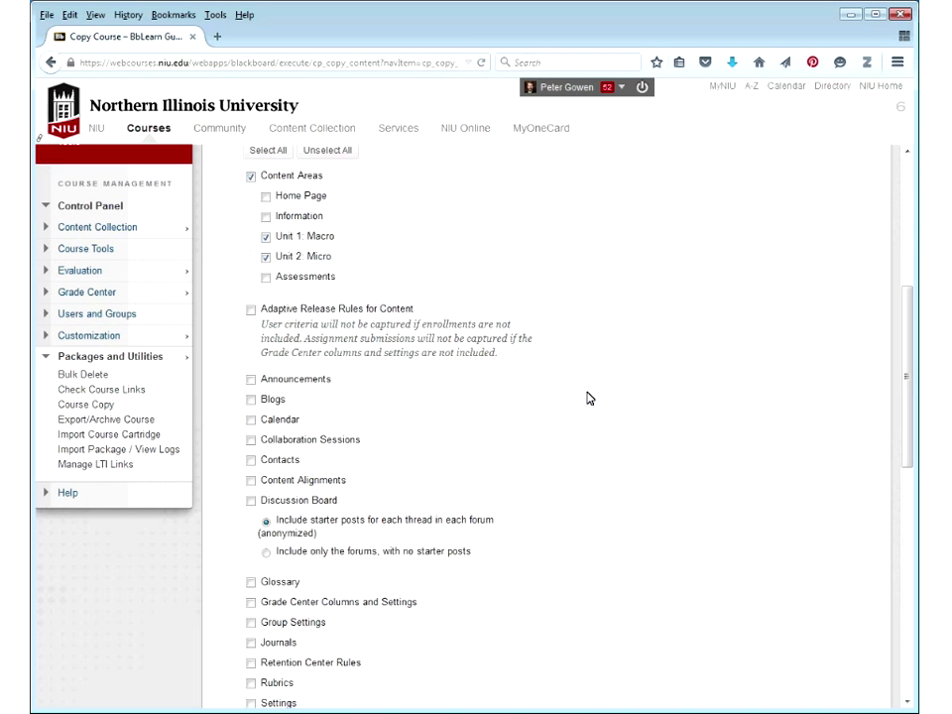
{"action": "scroll", "coordinate": [587, 398], "scroll_direction": "down", "scroll_amount": 5}
Tick Tests, Surveys, and Pools for copying and scroll to the form's bottom
{"action": "left_click", "coordinate": [251, 560]}
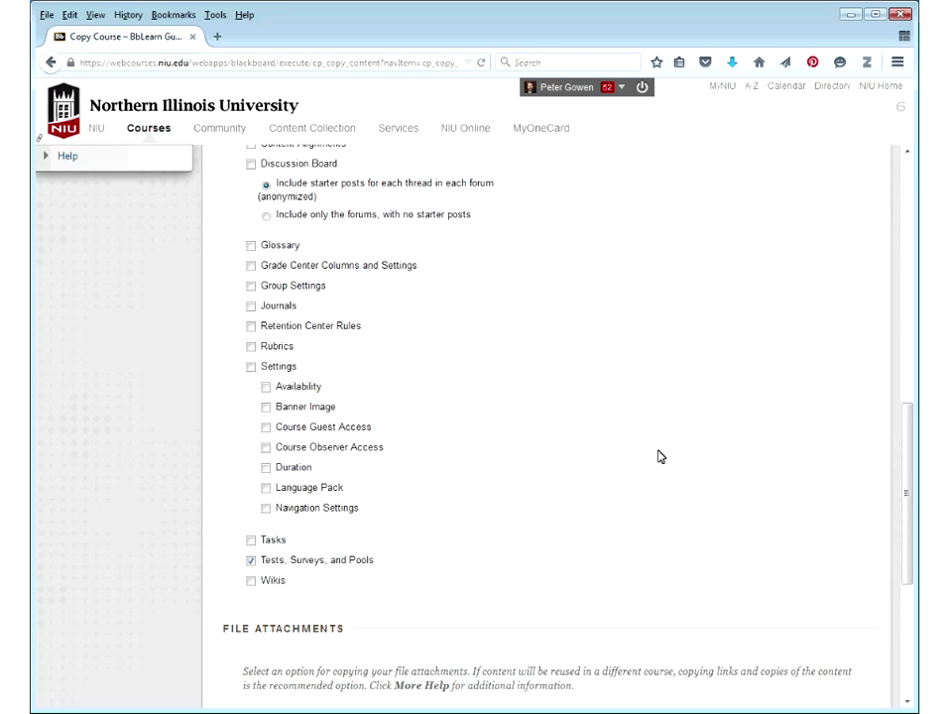
{"action": "scroll", "coordinate": [661, 456], "scroll_direction": "down", "scroll_amount": 5}
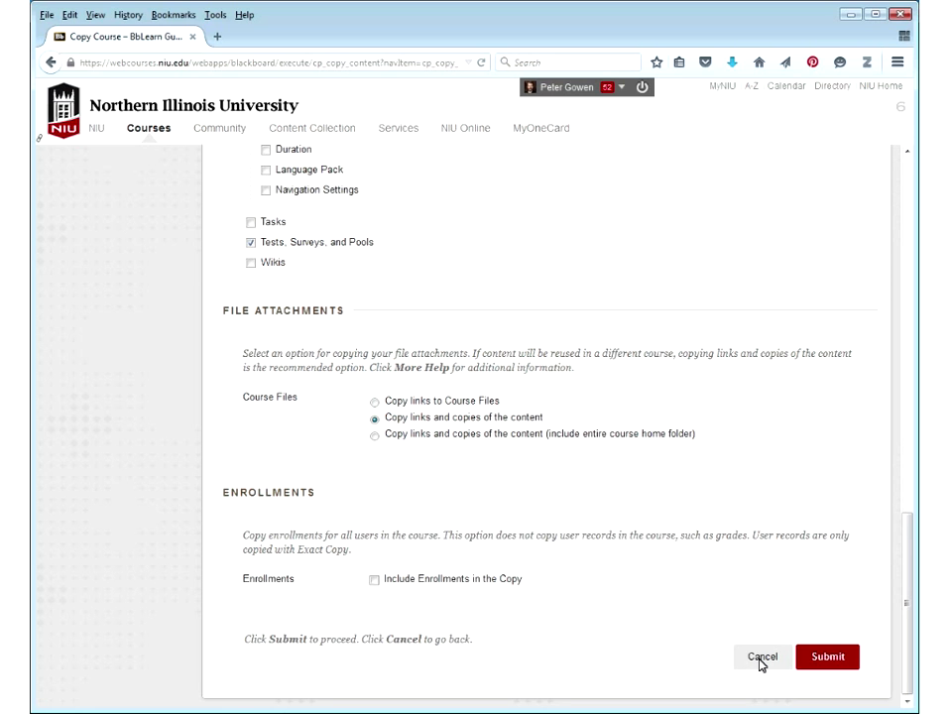
Cancel the Copy Course form to return to Packages and Utilities
{"action": "left_click", "coordinate": [760, 659]}
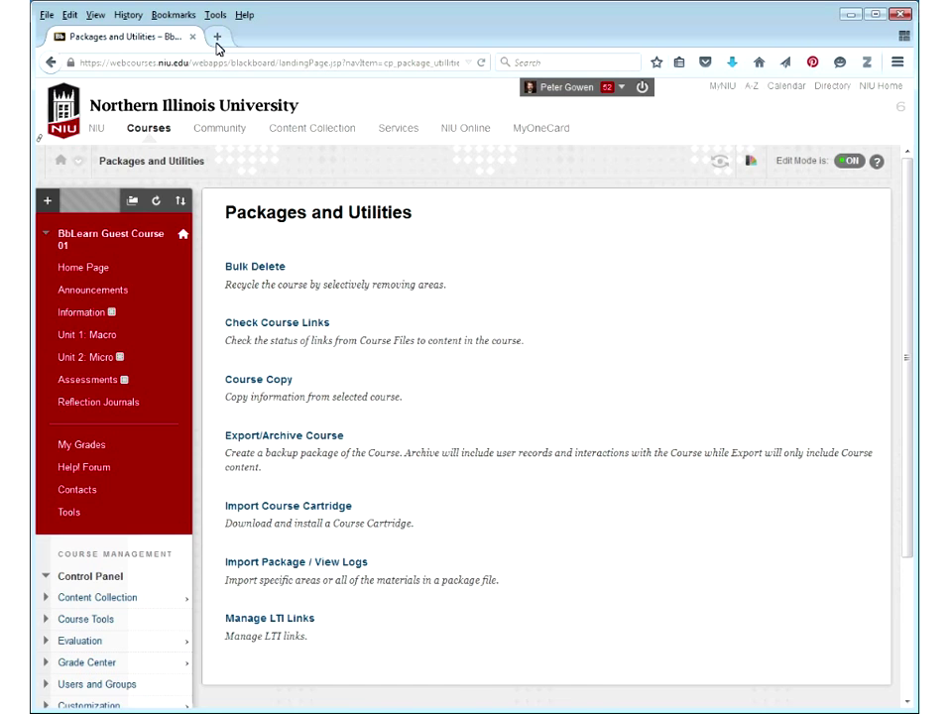
Open Unit 1: Macro > Week 1 - Keynes and show the Build Content menu
{"action": "left_click", "coordinate": [97, 336]}
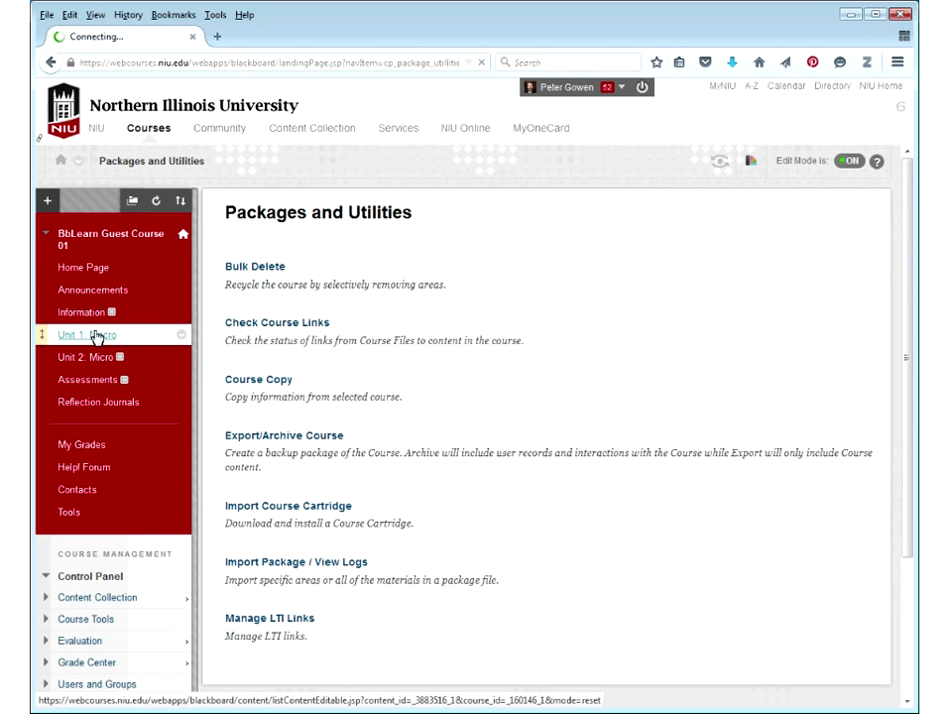
{"action": "left_click", "coordinate": [303, 365]}
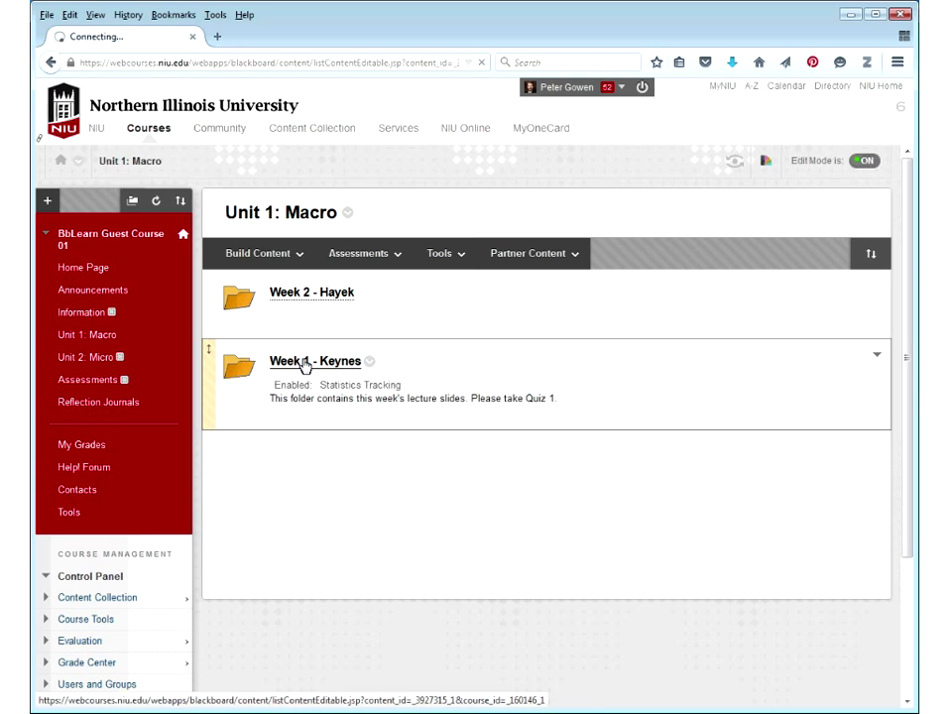
{"action": "left_click", "coordinate": [297, 255]}
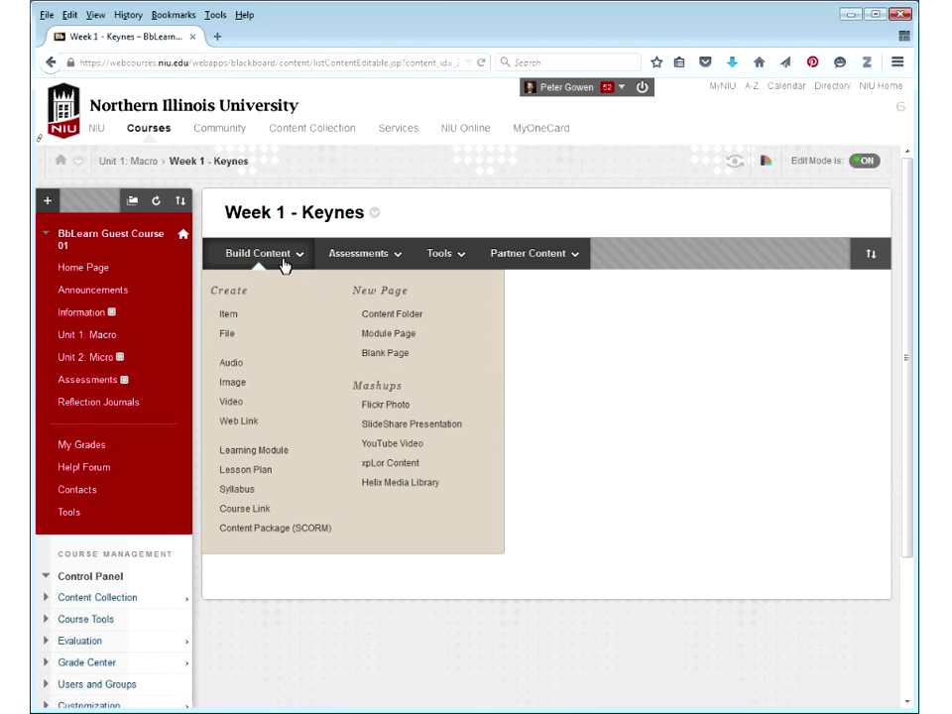
Choose Mashups > YouTube Video for Week 1 - Keynes and focus the empty search box
{"action": "left_click", "coordinate": [422, 445]}
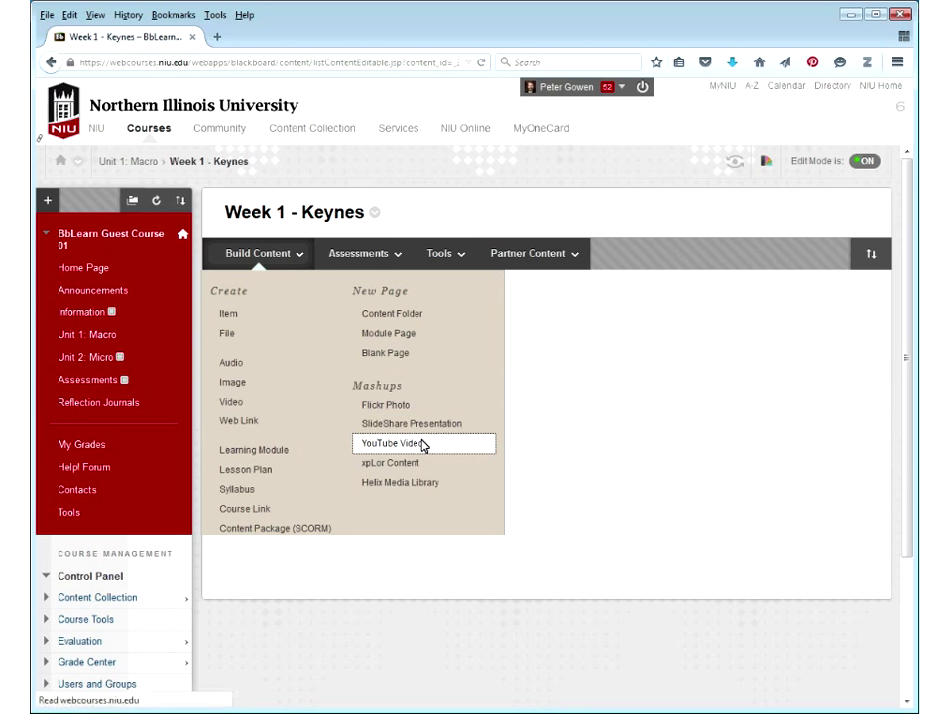
{"action": "left_click", "coordinate": [346, 286]}
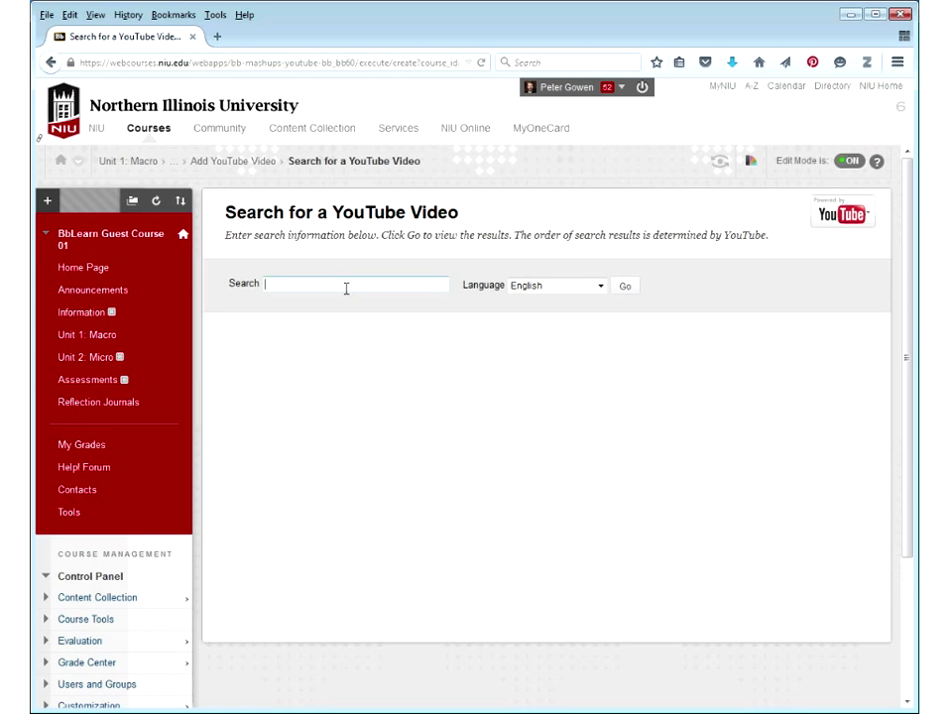
Search YouTube for 'blended learning' in English, which returns a 'no longer available' error
{"action": "type", "text": "Blended"}
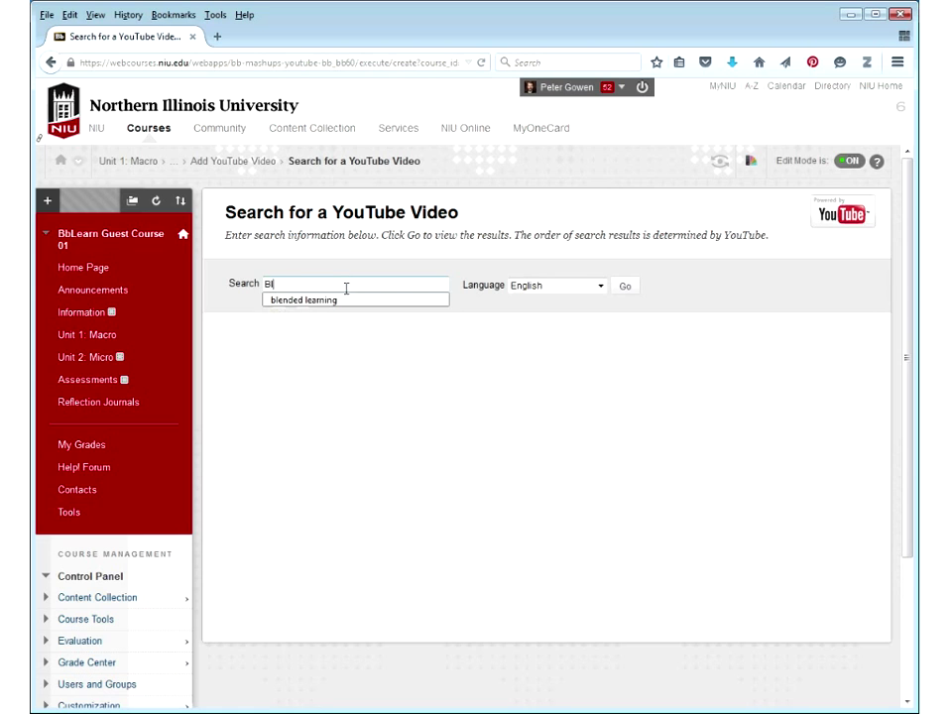
{"action": "left_click", "coordinate": [342, 302]}
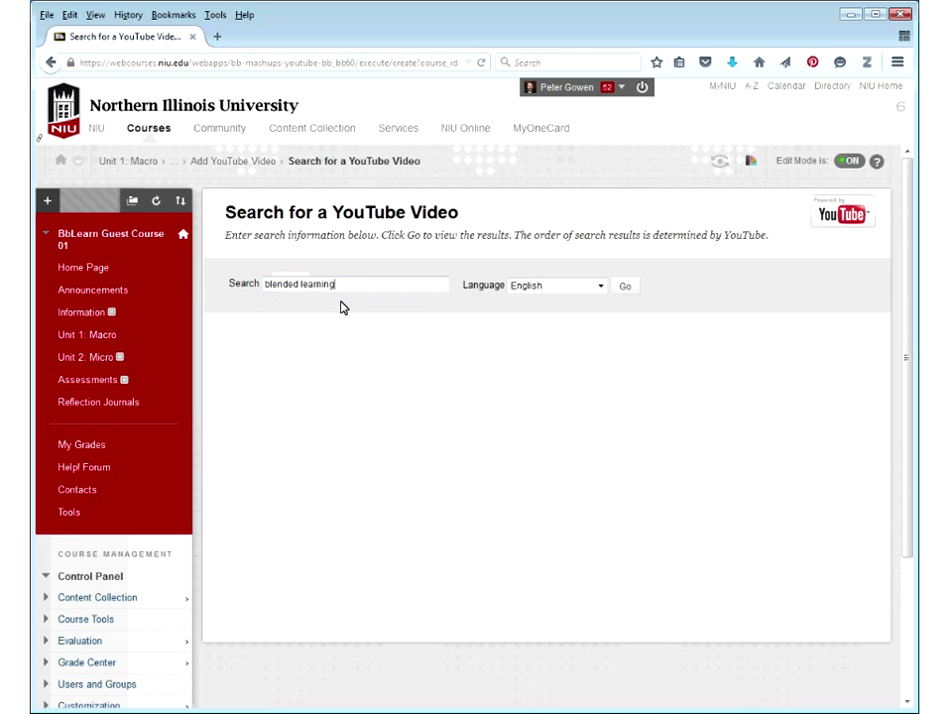
{"action": "left_click", "coordinate": [344, 282]}
{"action": "triple_click", "coordinate": [374, 282]}
{"action": "left_click", "coordinate": [374, 283]}
{"action": "left_click", "coordinate": [566, 303]}
{"action": "left_click", "coordinate": [567, 290]}
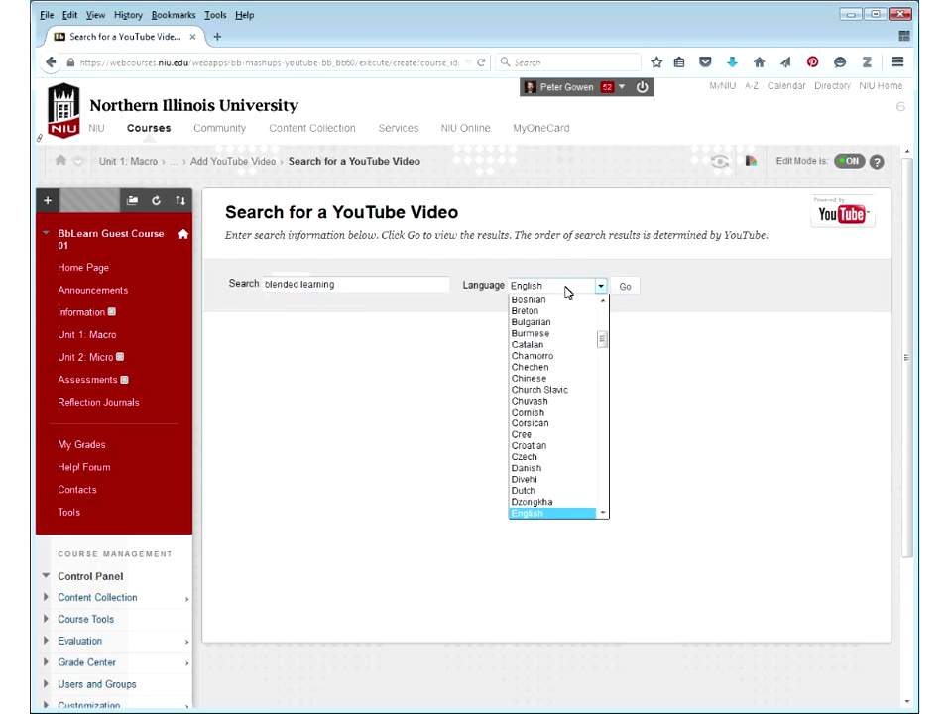
{"action": "left_click", "coordinate": [585, 270]}
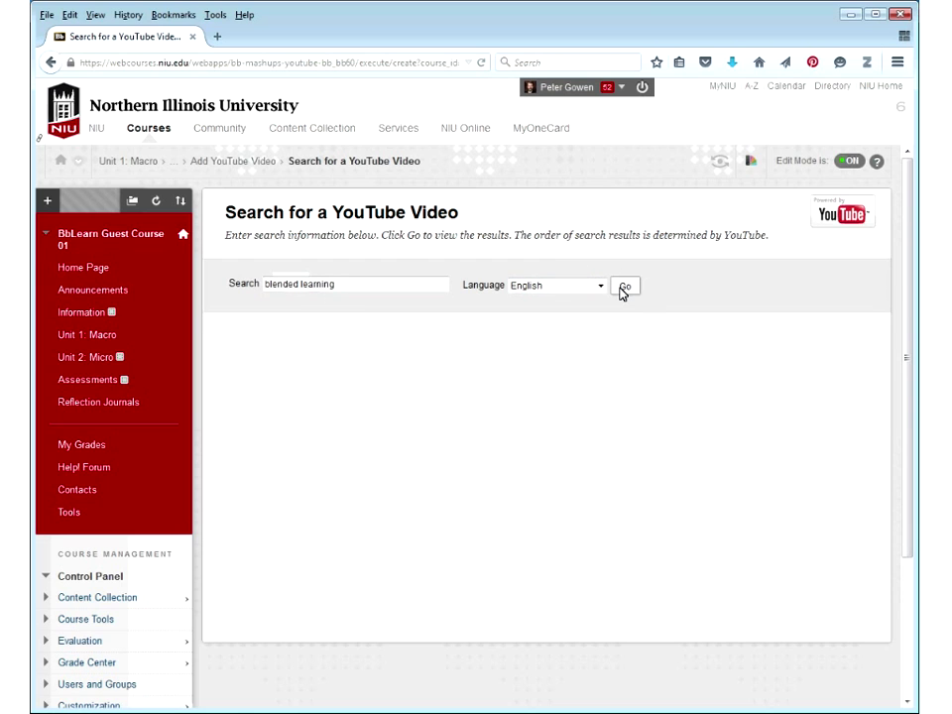
{"action": "left_click", "coordinate": [624, 288]}
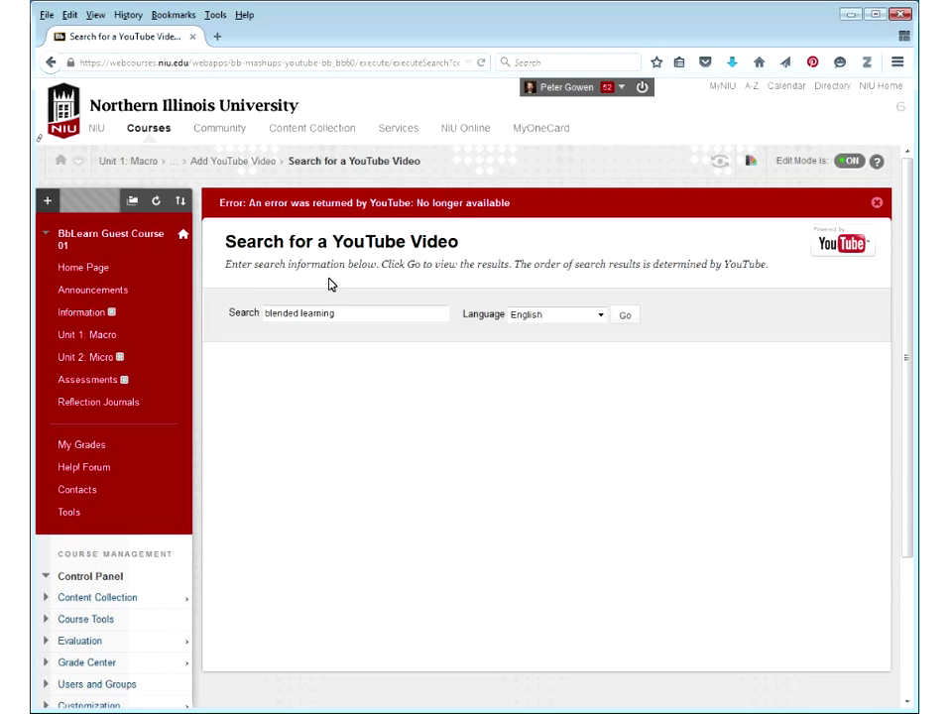
In a new tab, load NIU's Teaching with Blackboard site and its Known Issues page
{"action": "left_click", "coordinate": [219, 40]}
{"action": "type", "text": "niu.edu/"}
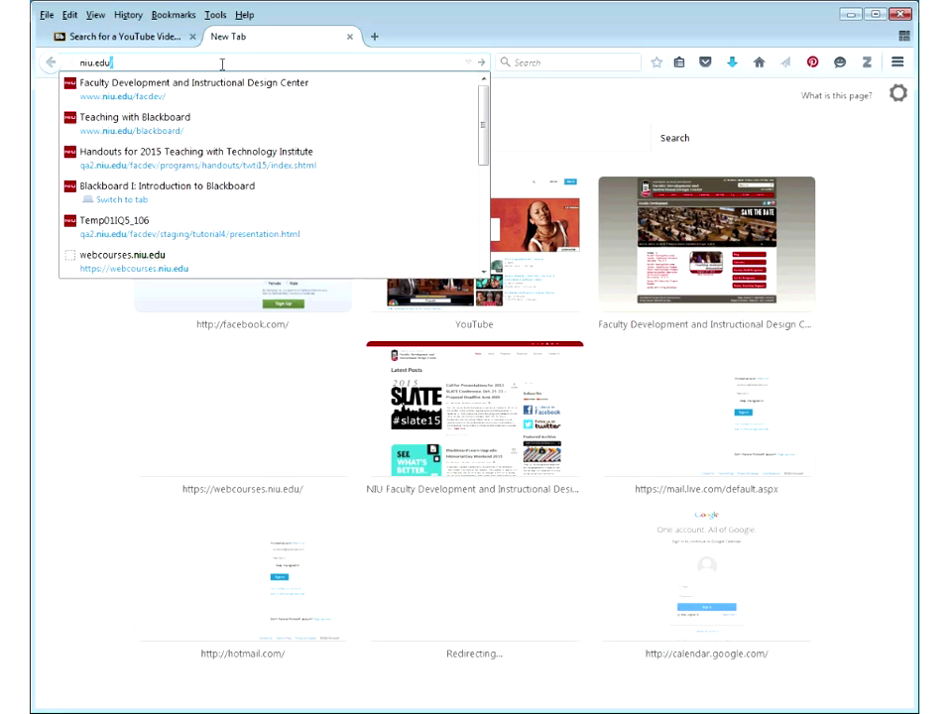
{"action": "key", "text": "Down"}
{"action": "key", "text": "Down"}
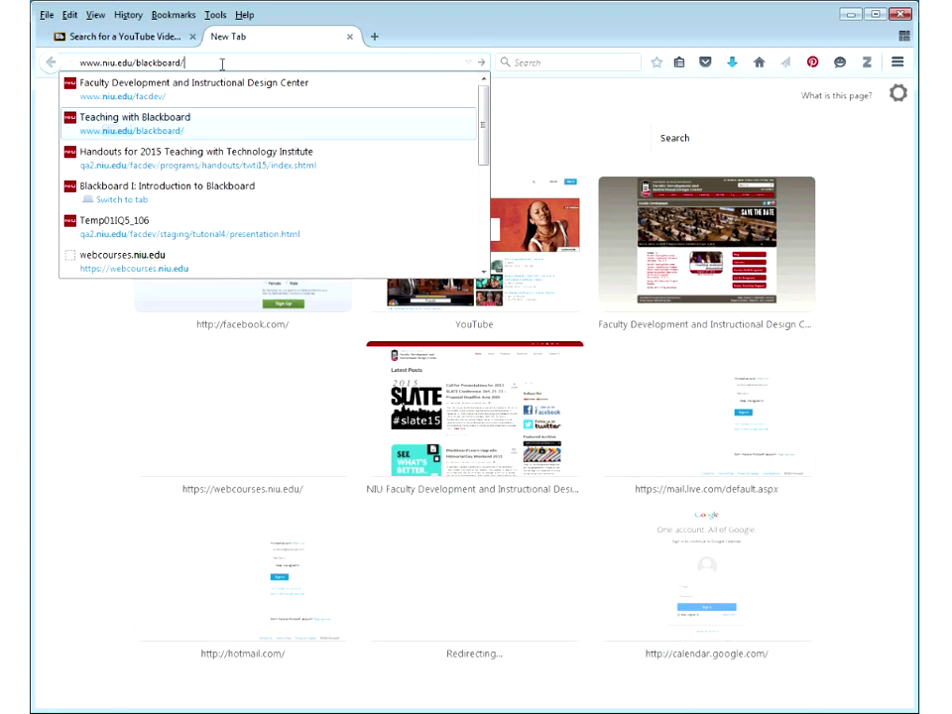
{"action": "key", "text": "Return"}
{"action": "left_click_drag", "start_coordinate": [102, 62], "coordinate": [180, 62]}
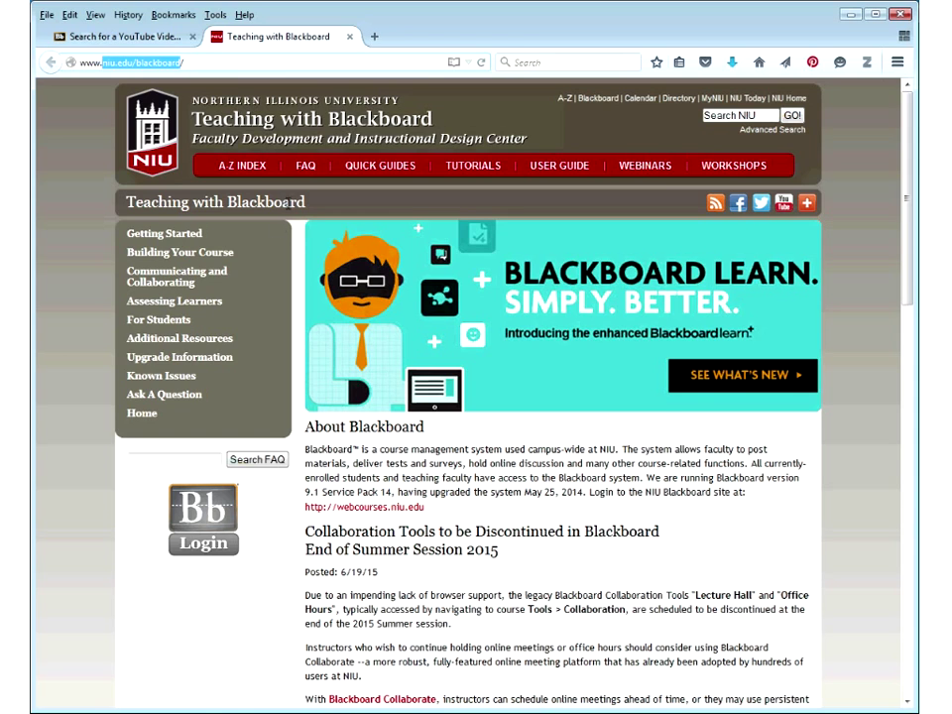
{"action": "left_click", "coordinate": [110, 376]}
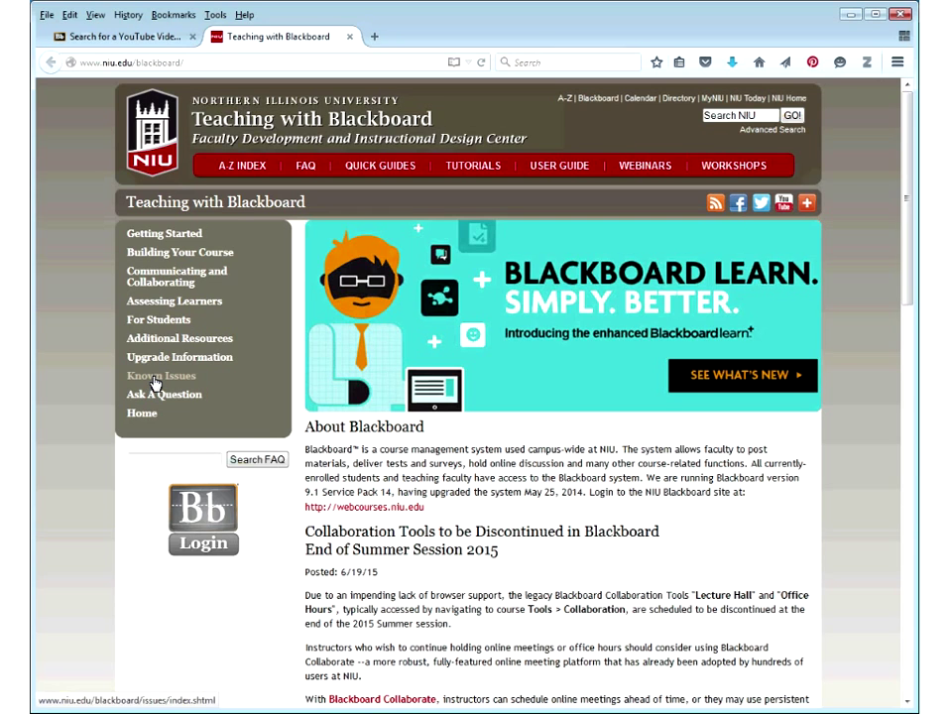
{"action": "left_click", "coordinate": [156, 383]}
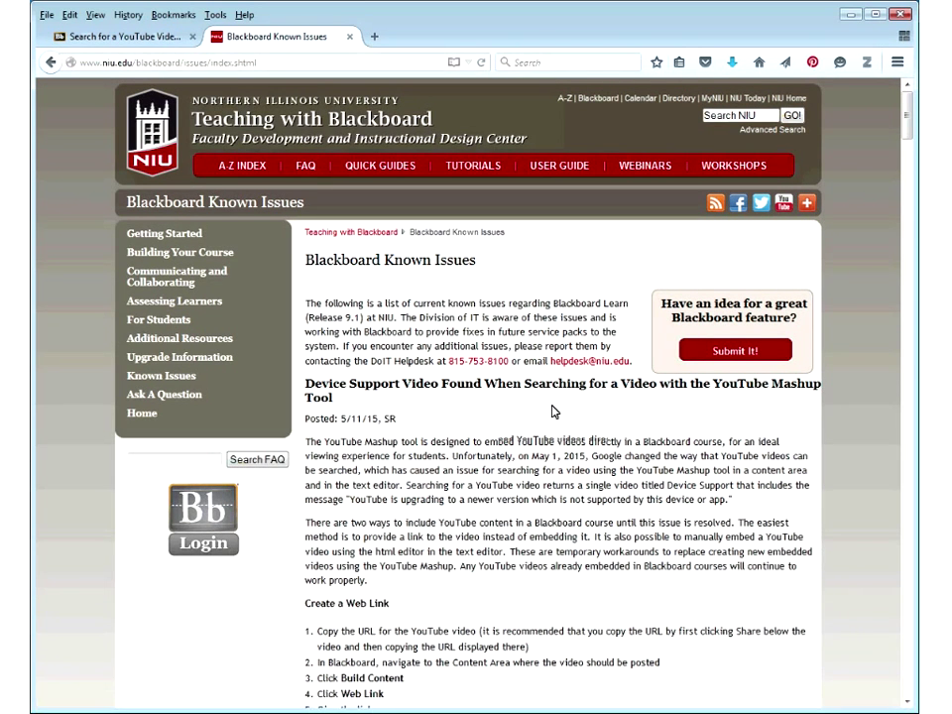
Read the Create a Web Link workaround, then return to the Blackboard YouTube search tab
{"action": "scroll", "coordinate": [553, 410], "scroll_direction": "down", "scroll_amount": 5}
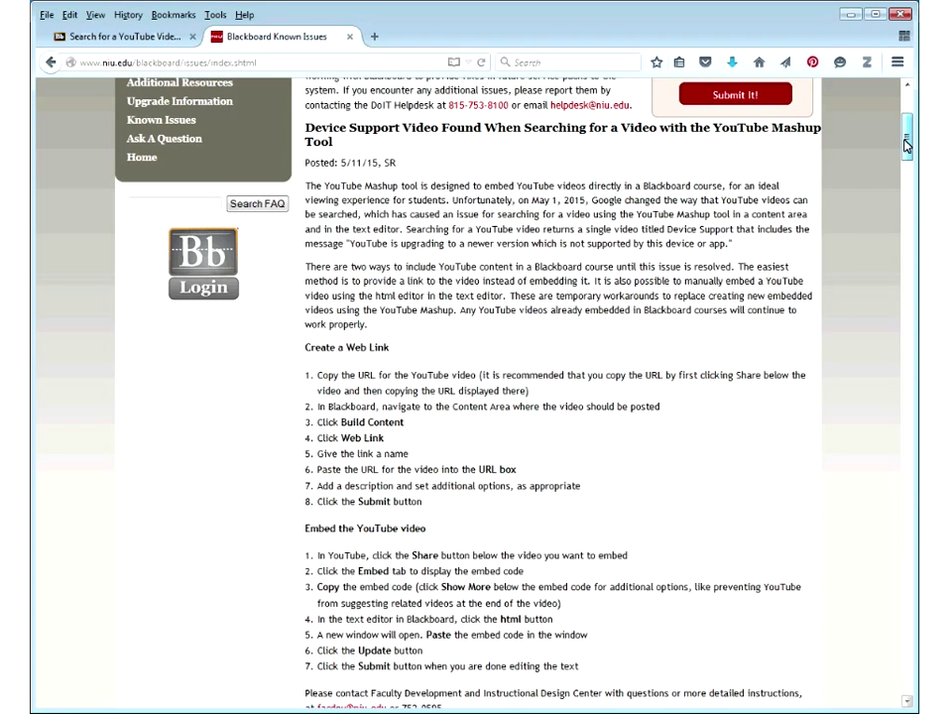
{"action": "scroll", "coordinate": [906, 145], "scroll_direction": "down", "scroll_amount": 1}
{"action": "left_click_drag", "start_coordinate": [394, 319], "coordinate": [307, 323]}
{"action": "left_click", "coordinate": [285, 209]}
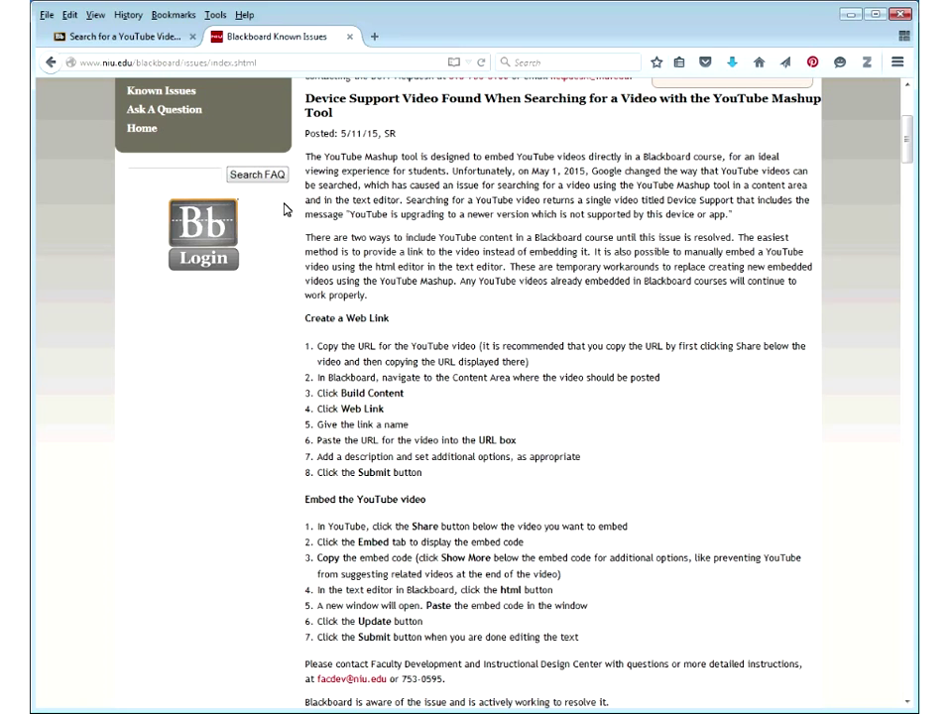
{"action": "left_click", "coordinate": [147, 40]}
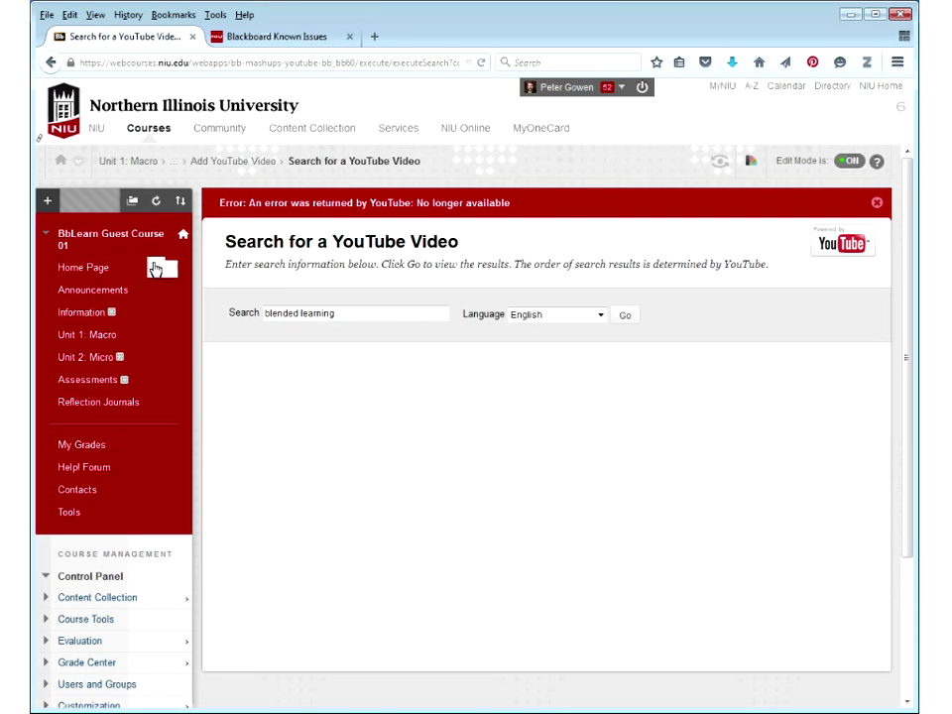
Start a Web Link in Unit 1: Macro named 'Blended Learning Video', then open a new tab
{"action": "left_click", "coordinate": [151, 162]}
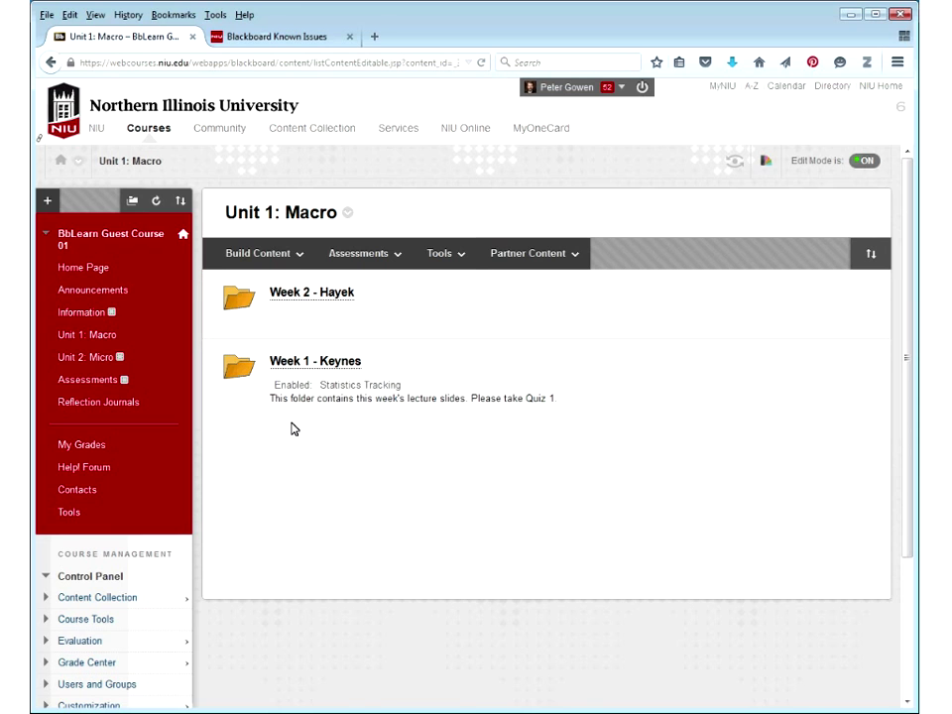
{"action": "left_click", "coordinate": [264, 256]}
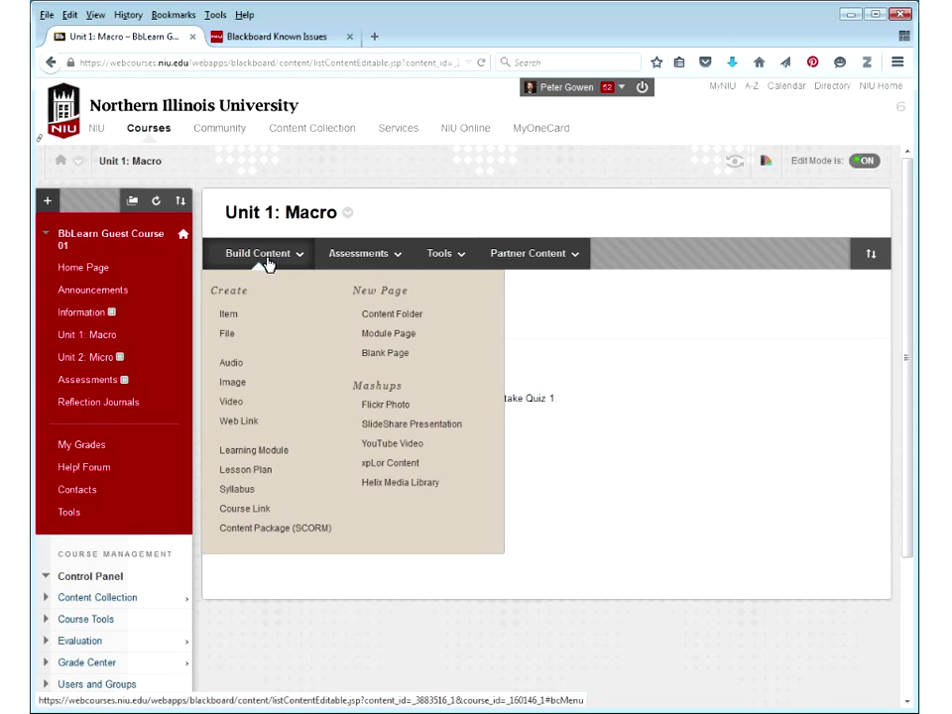
{"action": "left_click", "coordinate": [251, 425]}
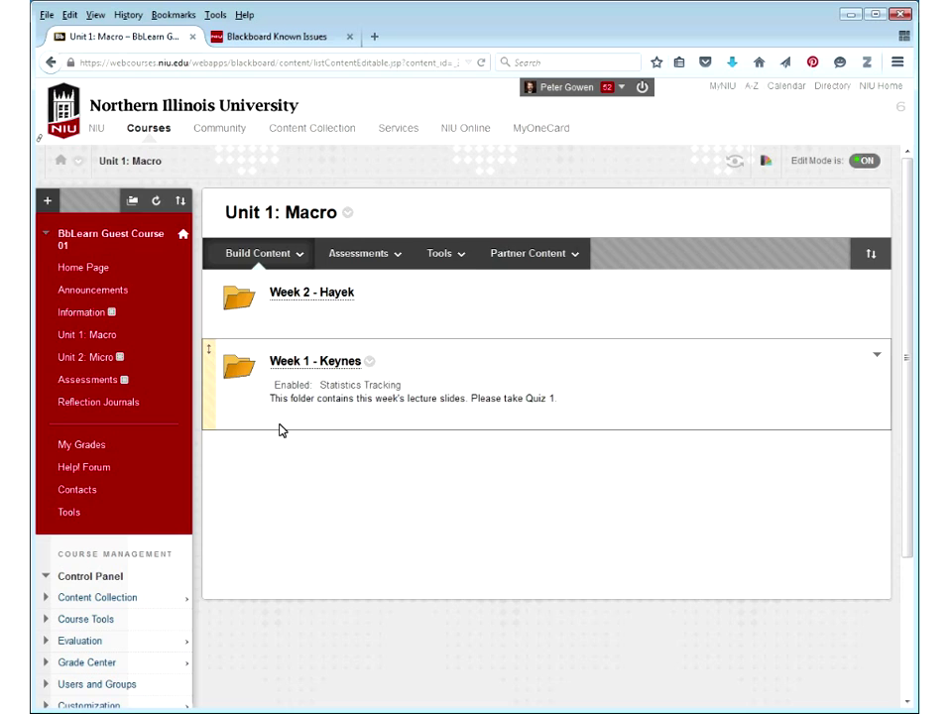
{"action": "left_click", "coordinate": [405, 376]}
{"action": "type", "text": "W"}
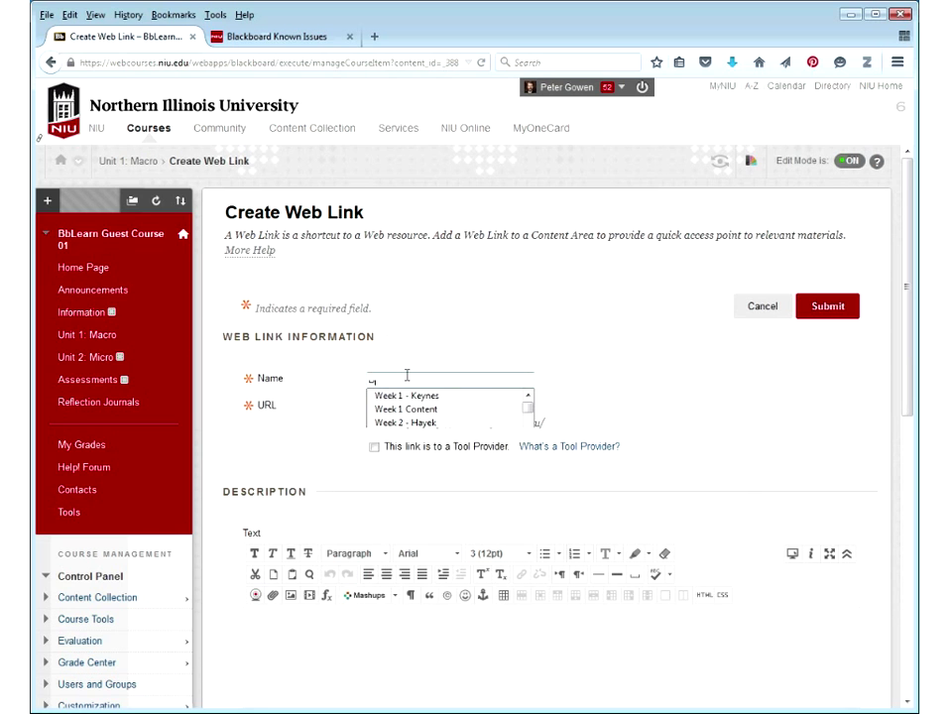
{"action": "key", "text": "BackSpace"}
{"action": "type", "text": "Blended Learning Video"}
{"action": "left_click", "coordinate": [404, 406]}
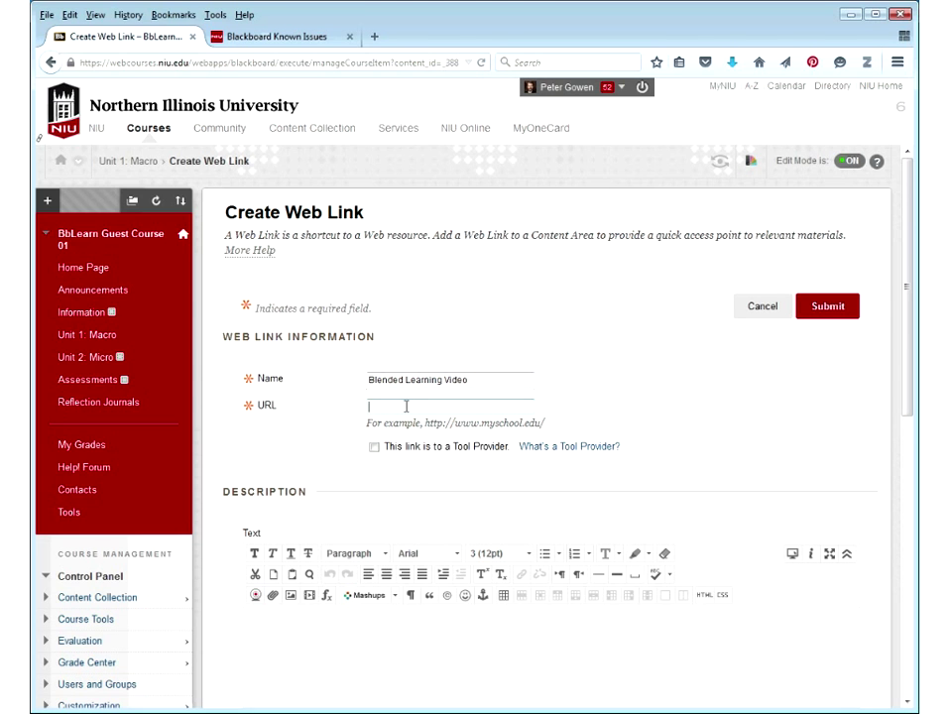
{"action": "left_click", "coordinate": [374, 36]}
Go to YouTube and open 'The Basics of Blended Learning' video, paused at 0:00
{"action": "type", "text": "youtu"}
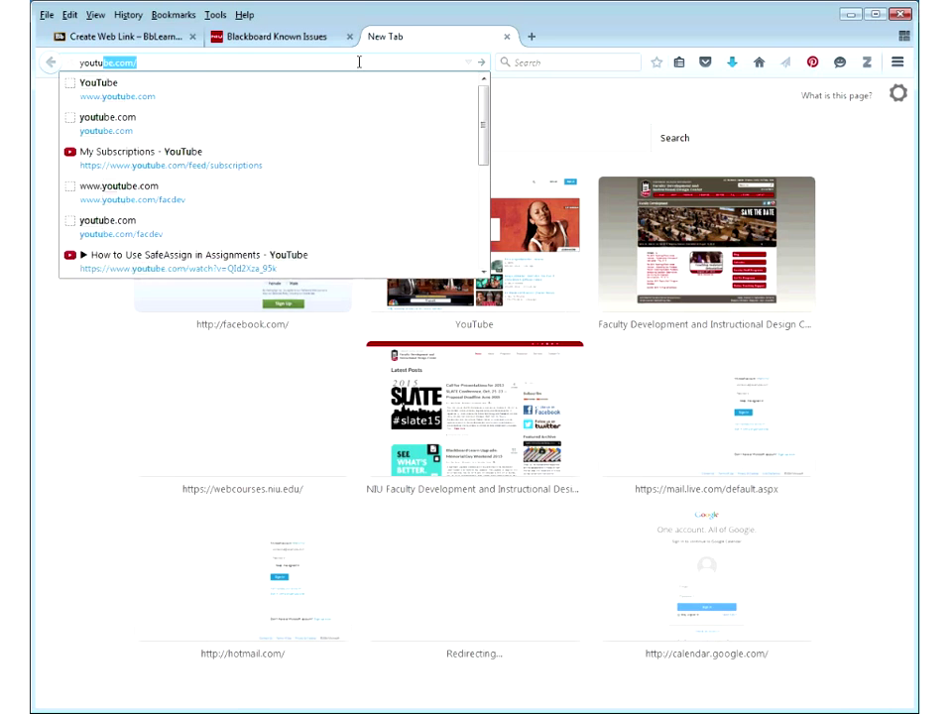
{"action": "key", "text": "Return"}
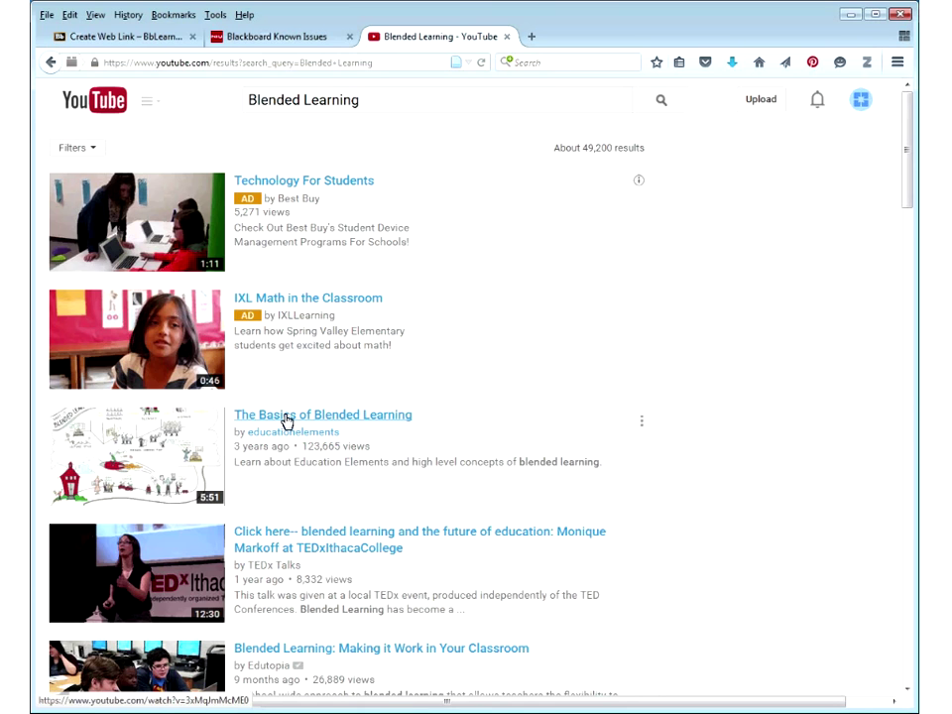
{"action": "left_click", "coordinate": [287, 422]}
{"action": "left_click", "coordinate": [125, 569]}
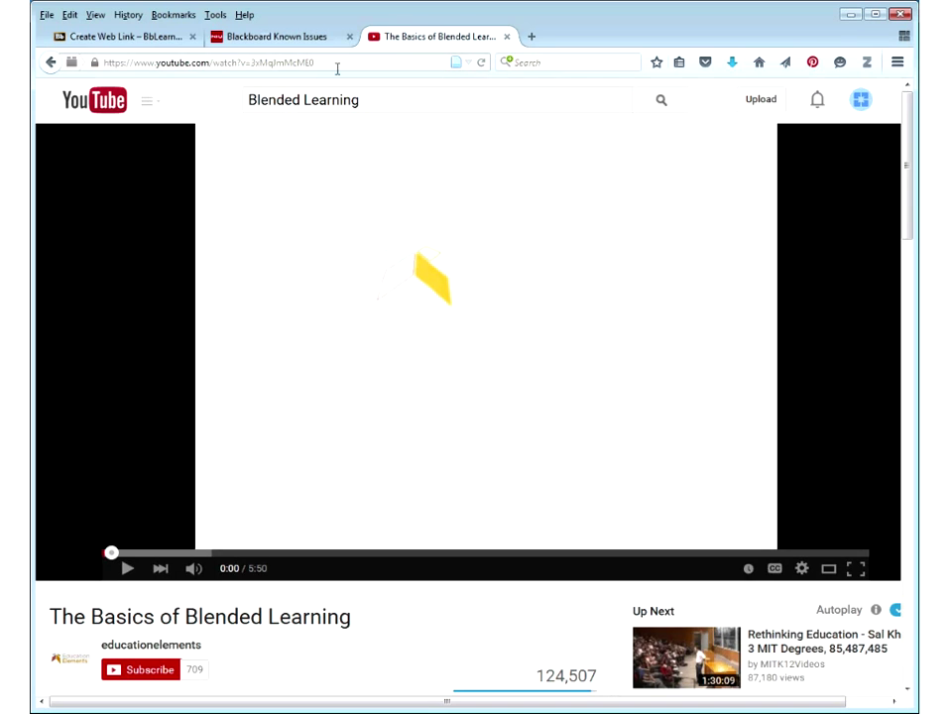
Copy the video's full web address from the address bar
{"action": "left_click", "coordinate": [366, 62]}
{"action": "left_click_drag", "start_coordinate": [367, 62], "coordinate": [105, 62]}
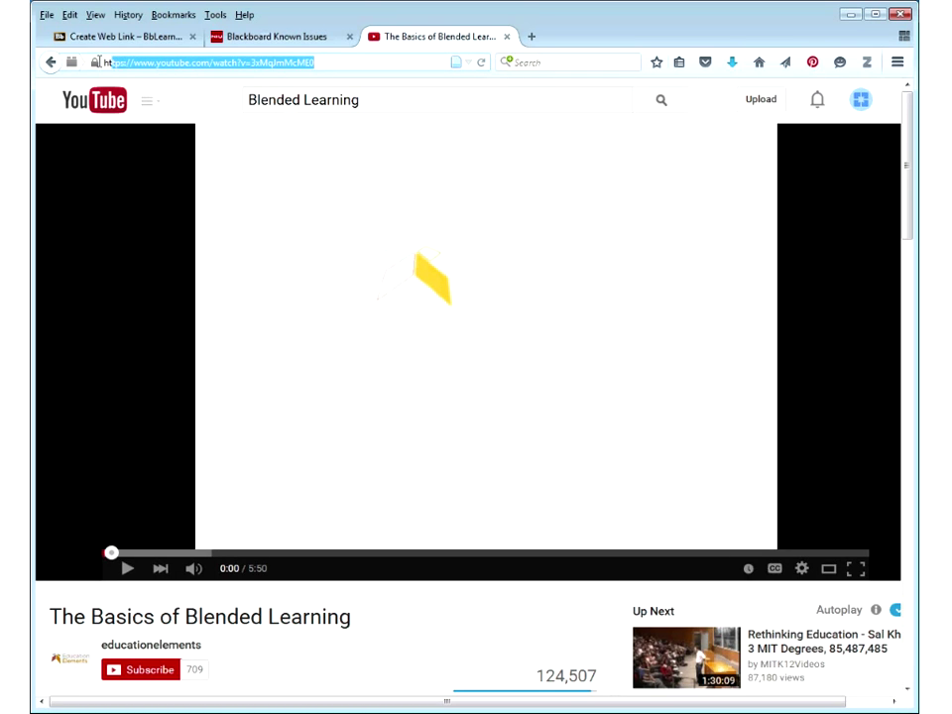
{"action": "right_click", "coordinate": [187, 65]}
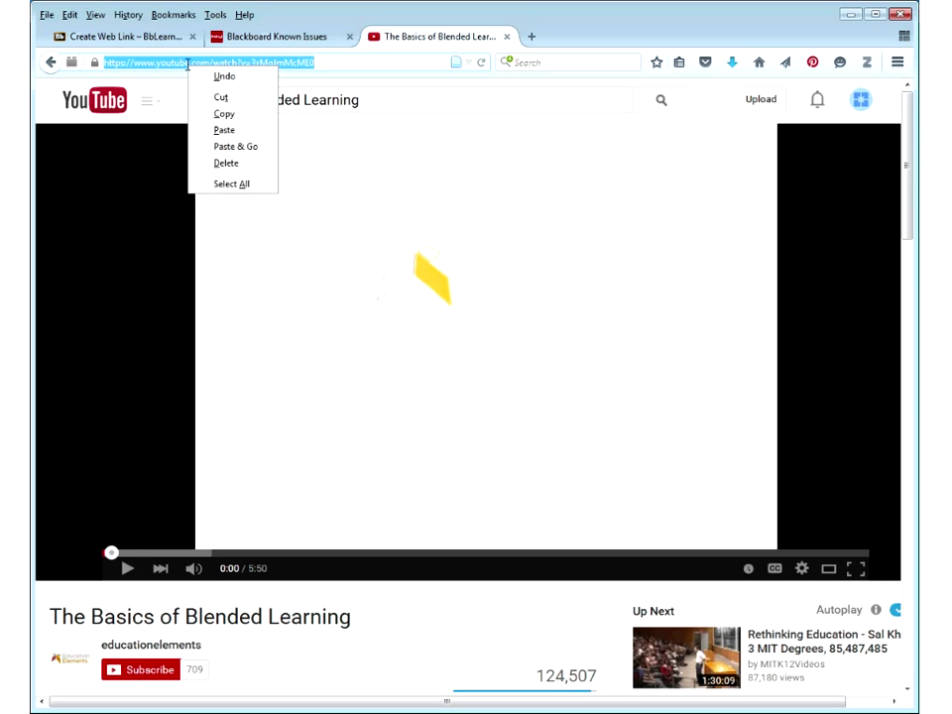
{"action": "left_click", "coordinate": [226, 114]}
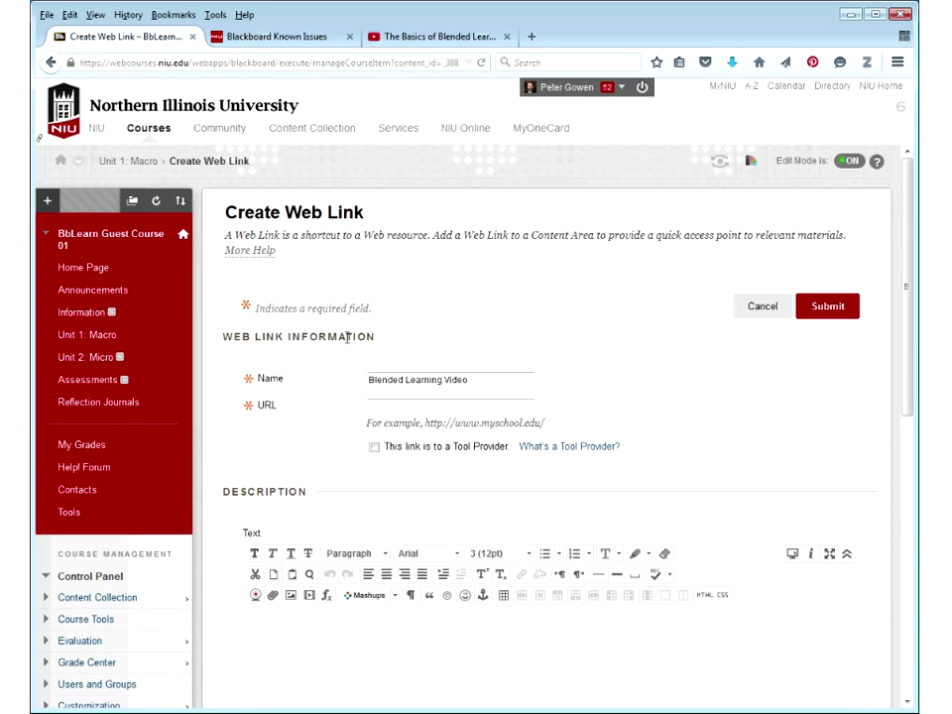
Paste the copied YouTube address into the Blended Learning Video link's URL field
{"action": "left_click", "coordinate": [415, 404]}
{"action": "left_click", "coordinate": [415, 404]}
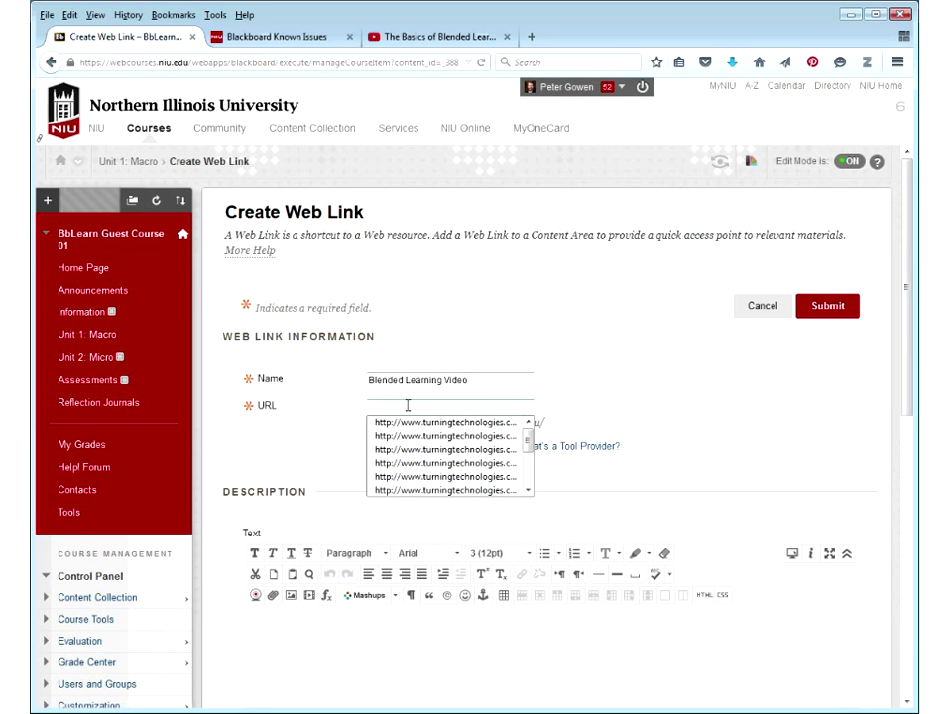
{"action": "left_click", "coordinate": [407, 404]}
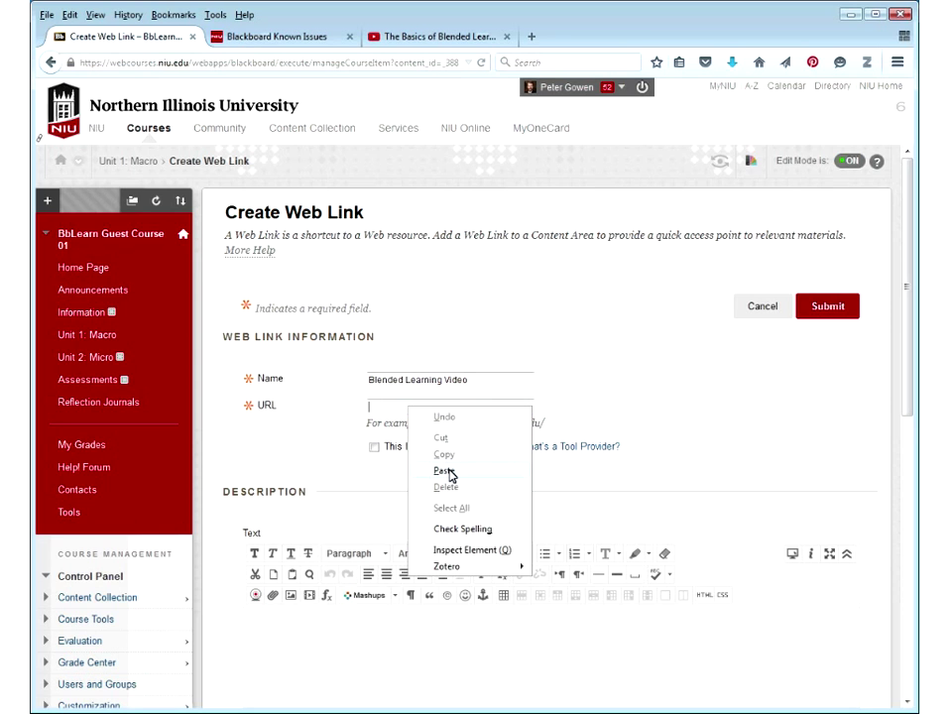
{"action": "left_click", "coordinate": [447, 472]}
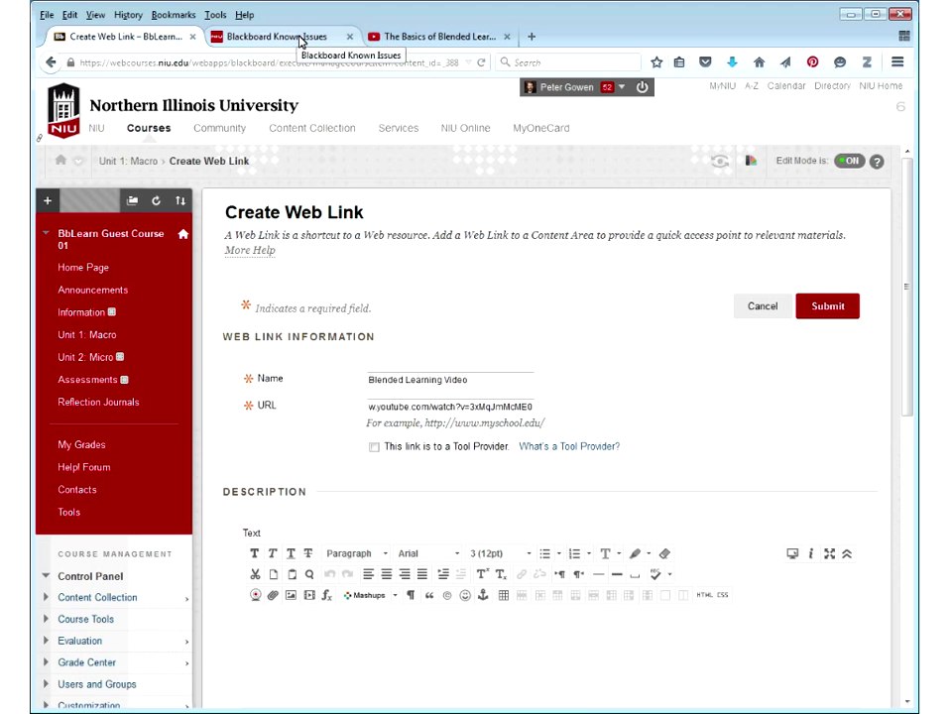
Reread the 'Embed the YouTube video' steps on NIU's Known Issues page, then return to YouTube
{"action": "left_click", "coordinate": [301, 37]}
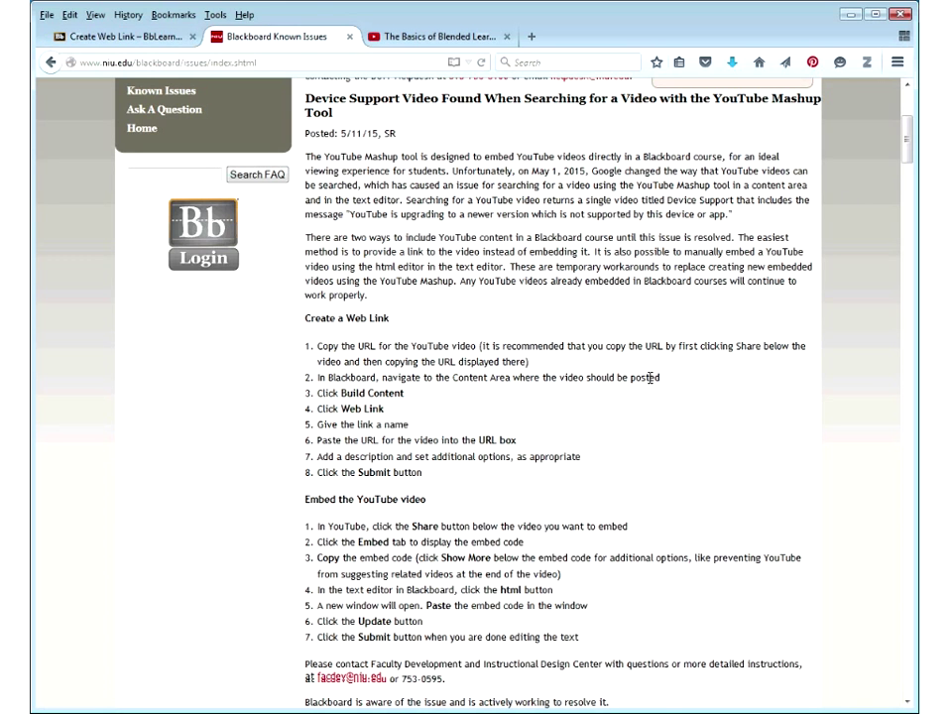
{"action": "scroll", "coordinate": [646, 369], "scroll_direction": "down", "scroll_amount": 2}
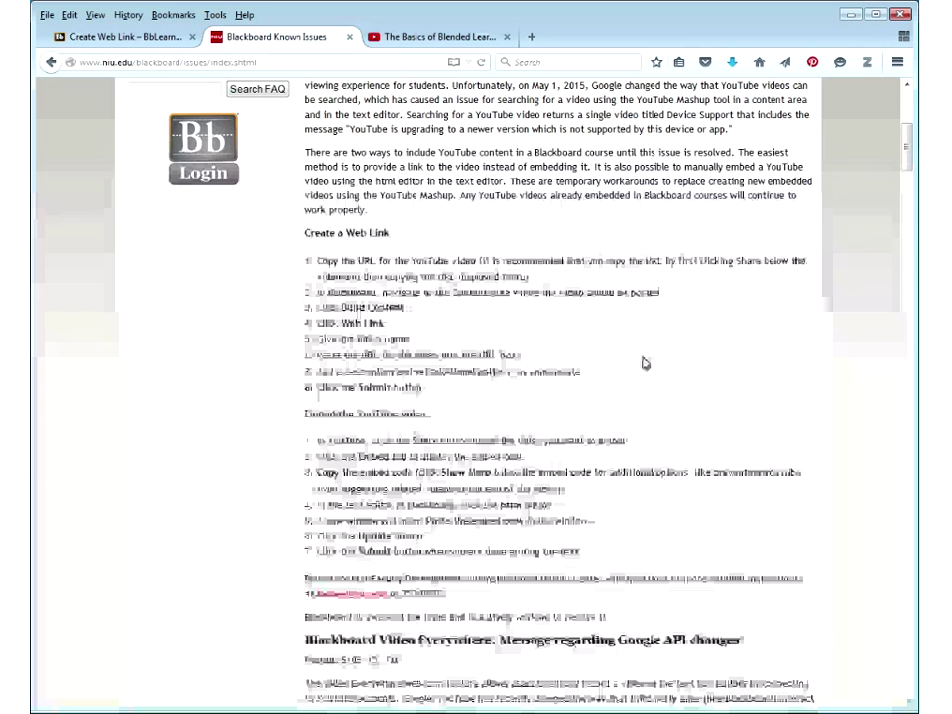
{"action": "scroll", "coordinate": [640, 359], "scroll_direction": "down", "scroll_amount": 2}
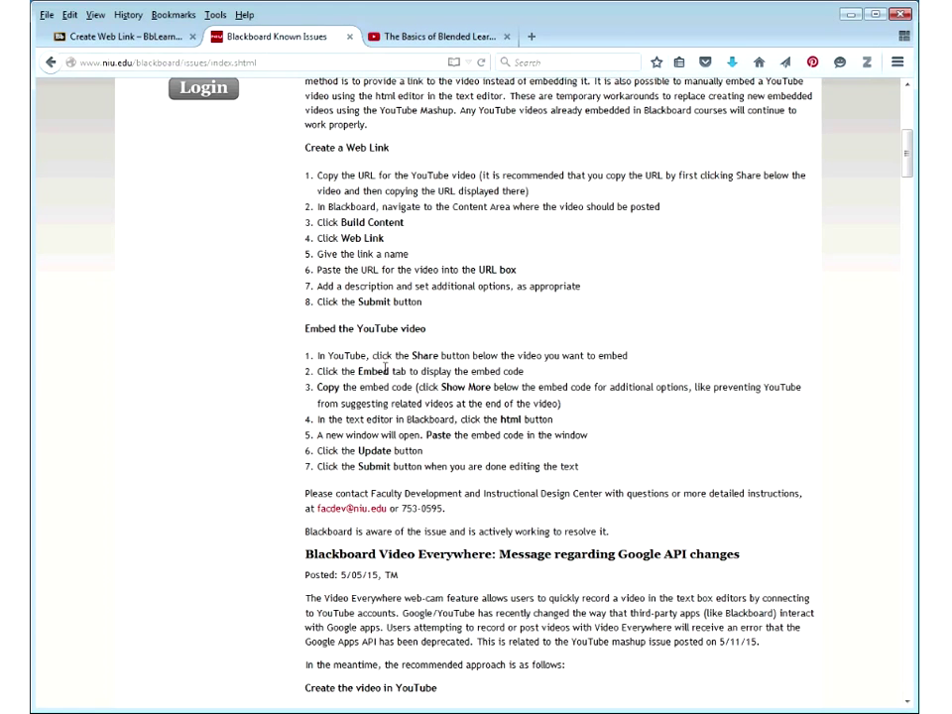
{"action": "left_click", "coordinate": [421, 40]}
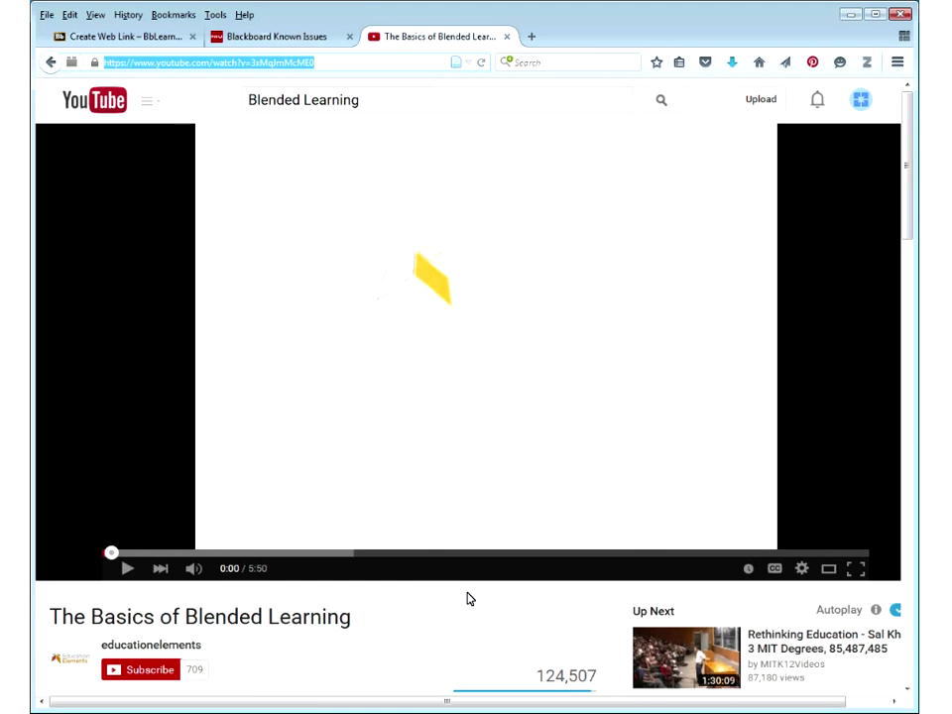
Copy the video's embed code from Share > Embed and go back to the Known Issues instructions
{"action": "scroll", "coordinate": [469, 599], "scroll_direction": "down", "scroll_amount": 3}
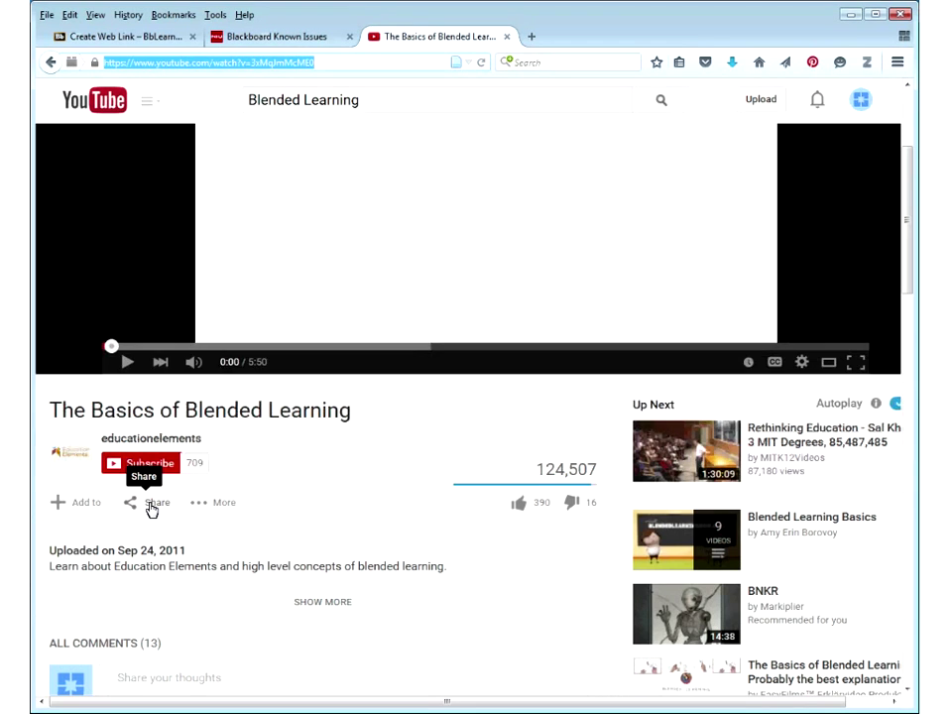
{"action": "left_click", "coordinate": [152, 507]}
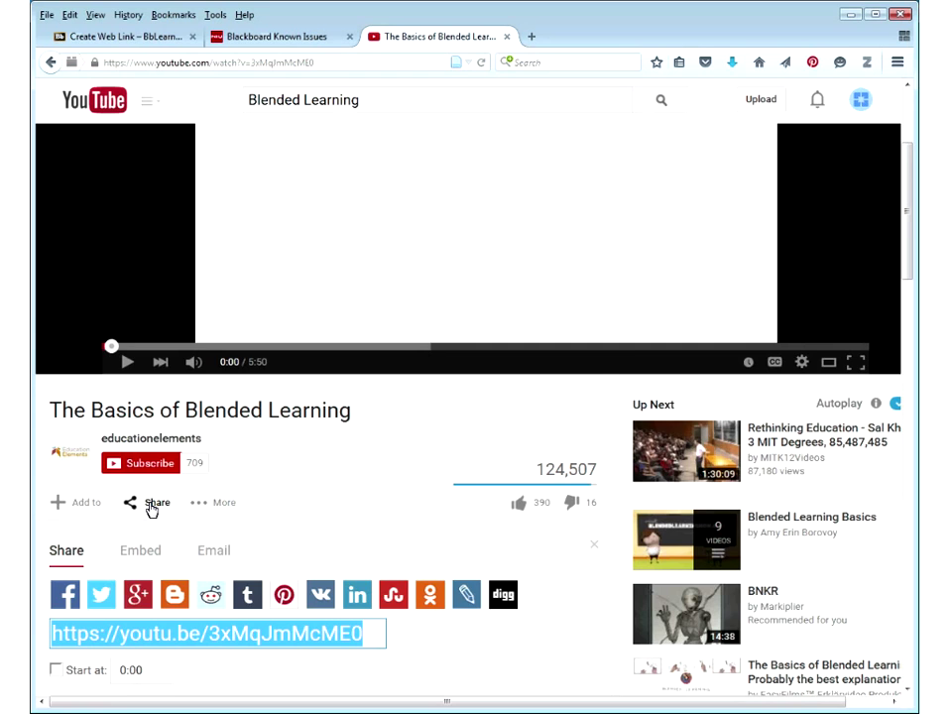
{"action": "scroll", "coordinate": [119, 476], "scroll_direction": "down", "scroll_amount": 2}
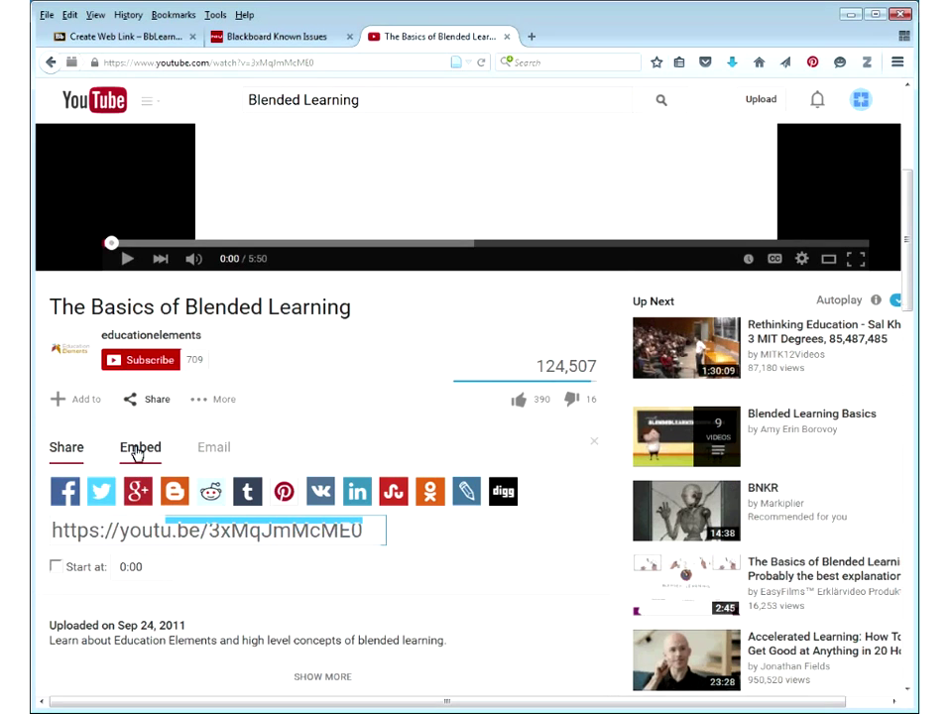
{"action": "left_click", "coordinate": [138, 453]}
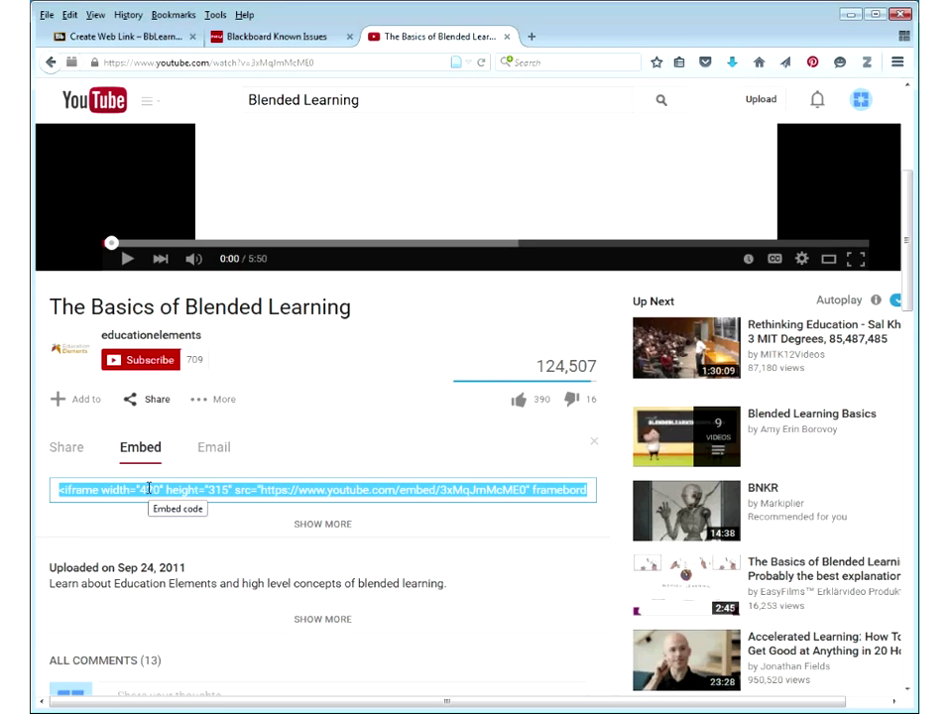
{"action": "right_click", "coordinate": [149, 488]}
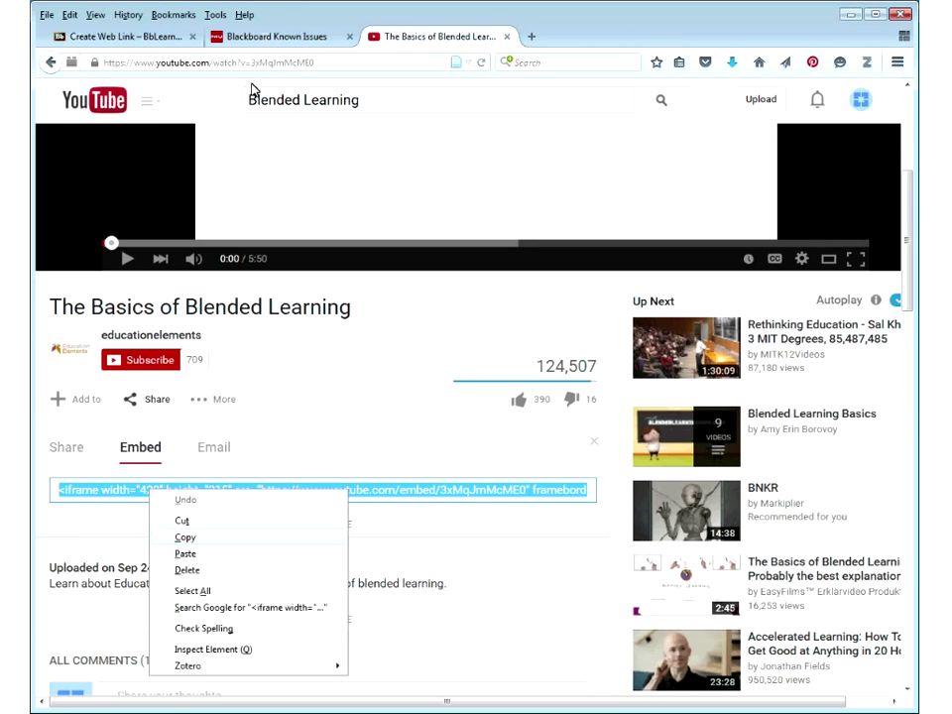
{"action": "key", "text": "Return"}
{"action": "left_click", "coordinate": [287, 36]}
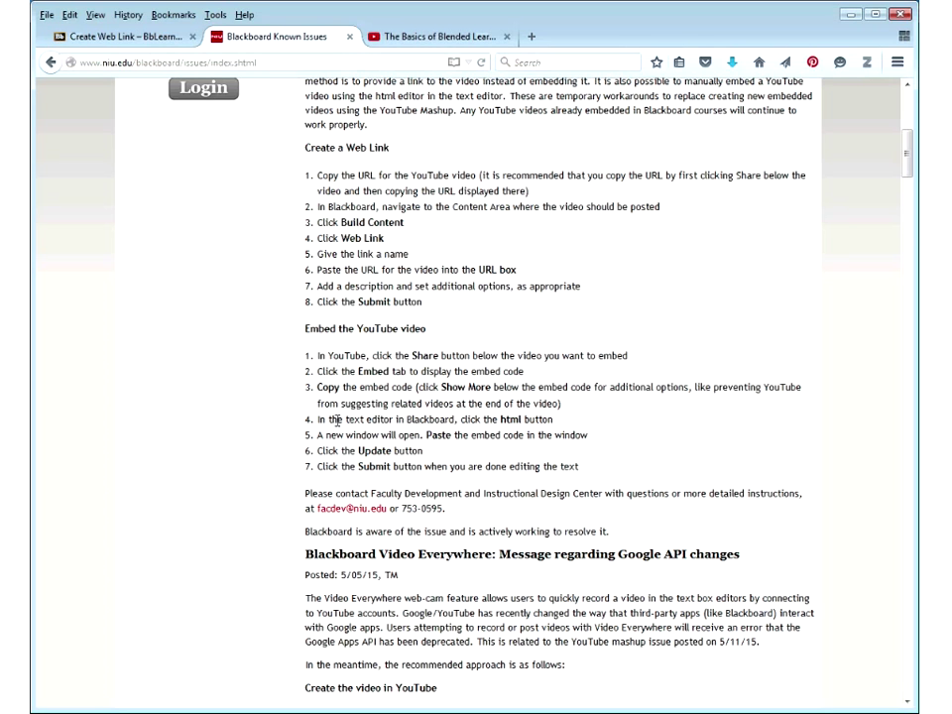
Cancel the unsaved Blended Learning Video web link and return to Unit 1: Macro's Build Content
{"action": "left_click", "coordinate": [147, 38]}
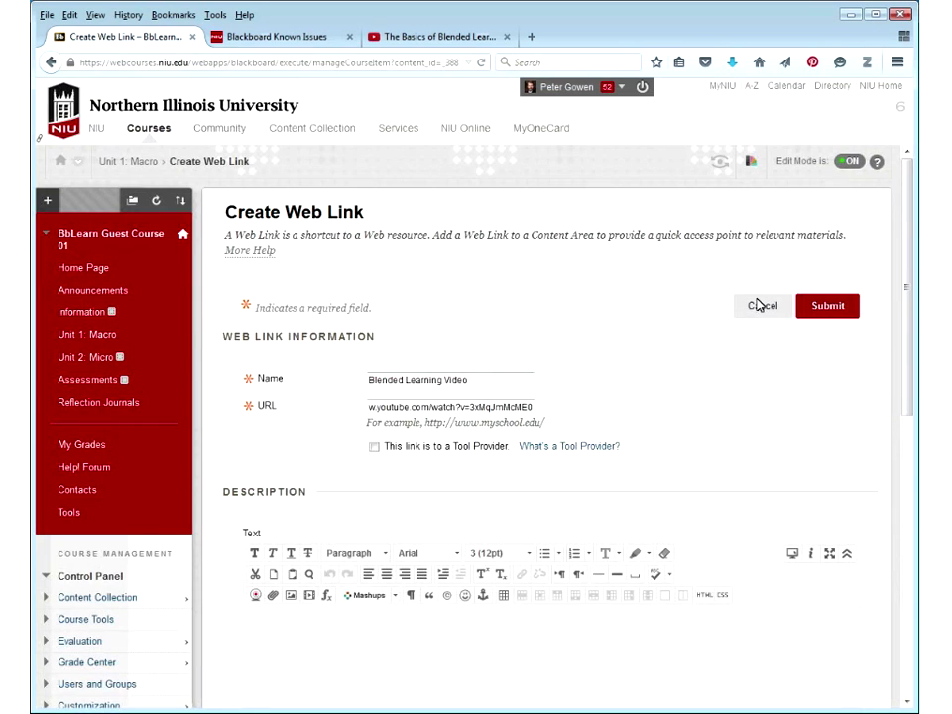
{"action": "key", "text": "Return"}
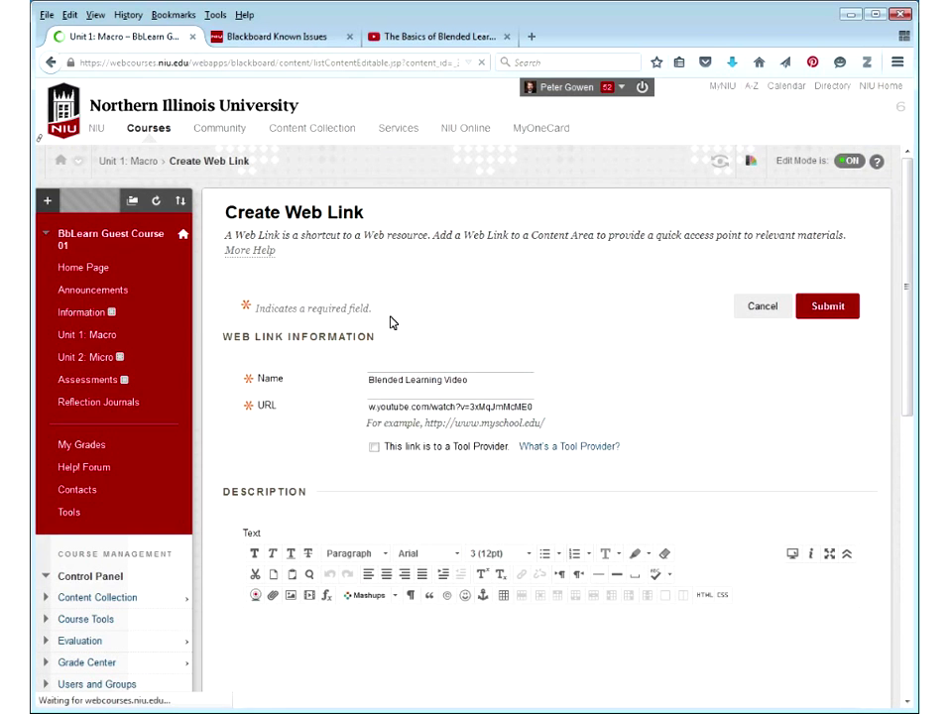
{"action": "mouse_move", "coordinate": [270, 251]}
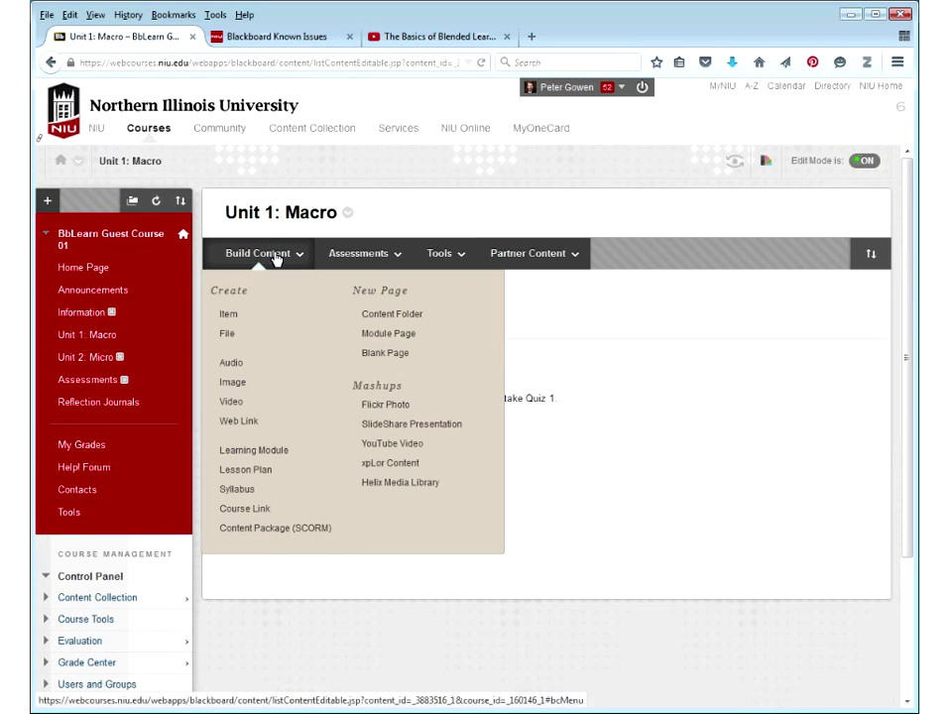
Create a new Item in Unit 1: Macro and name it 'Blended Learning Video'
{"action": "left_click", "coordinate": [253, 318]}
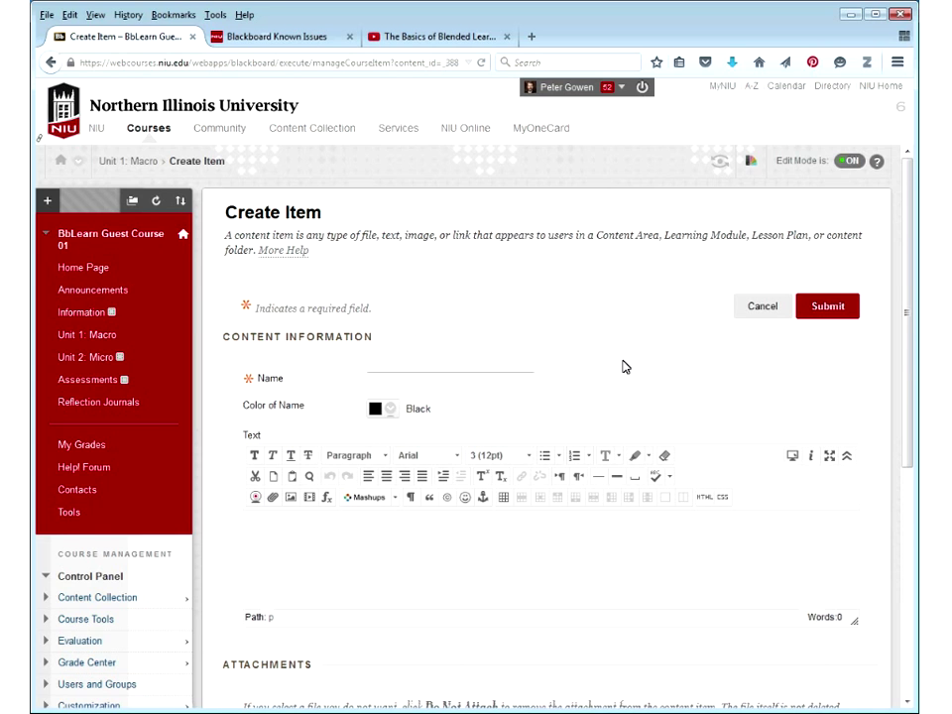
{"action": "scroll", "coordinate": [625, 367], "scroll_direction": "down", "scroll_amount": 1}
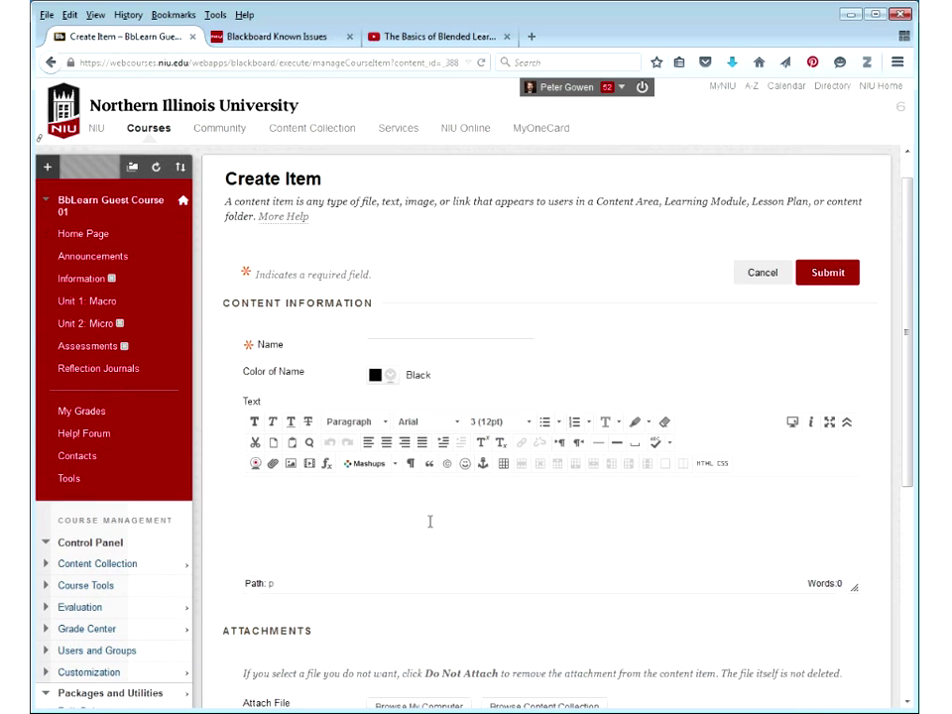
{"action": "left_click", "coordinate": [374, 465]}
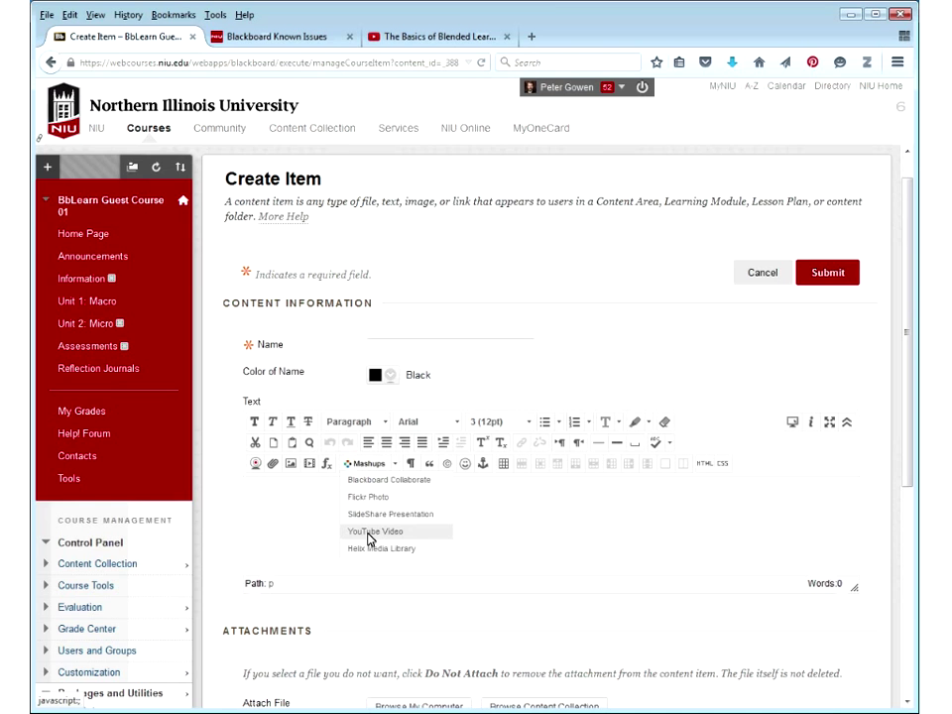
{"action": "left_click", "coordinate": [489, 527]}
{"action": "left_click", "coordinate": [412, 345]}
{"action": "type", "text": "Blended L"}
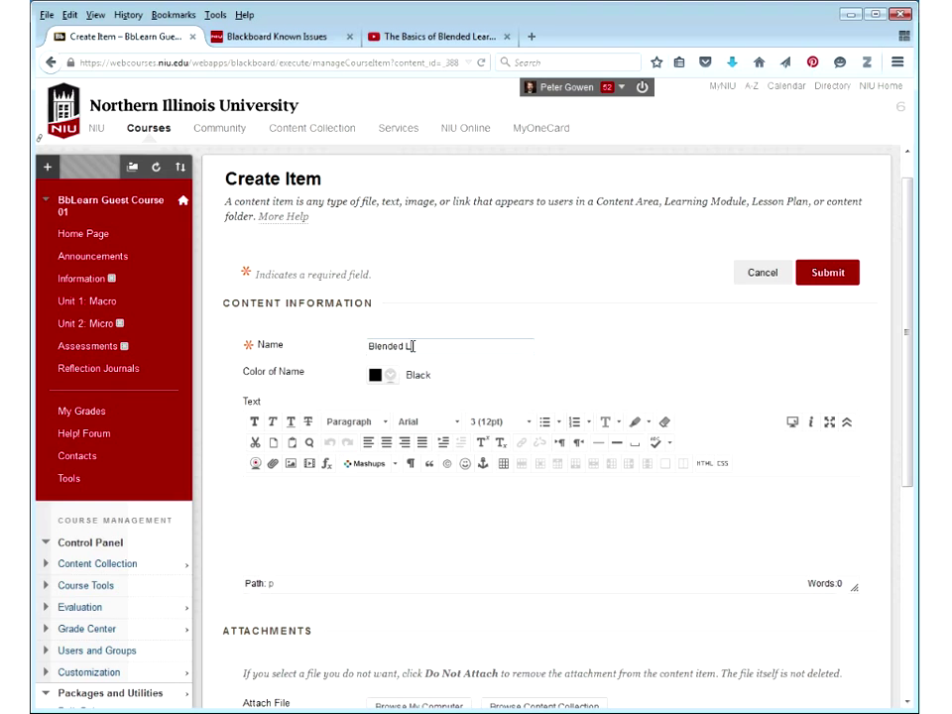
{"action": "type", "text": "earning Video"}
Paste the copied YouTube embed code into the item text's HTML source and apply it
{"action": "left_click", "coordinate": [704, 466]}
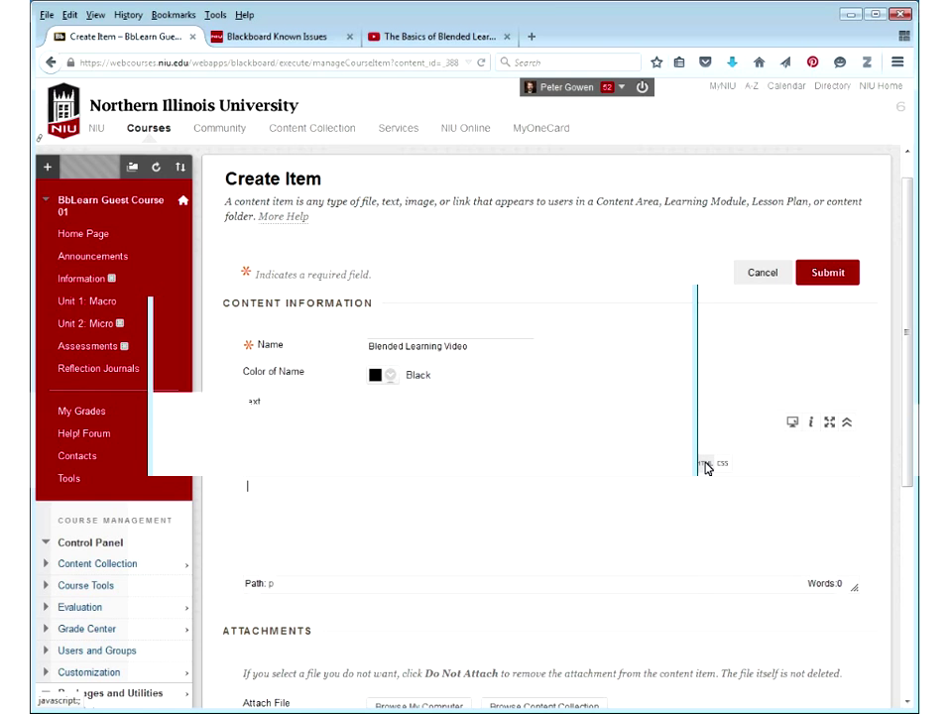
{"action": "right_click", "coordinate": [272, 265]}
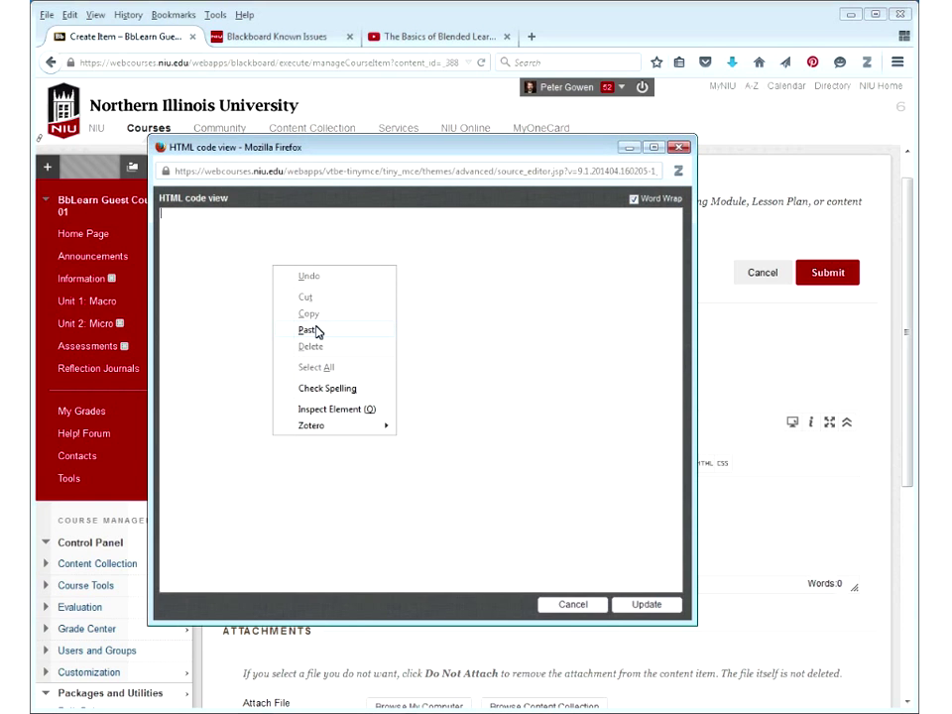
{"action": "left_click", "coordinate": [310, 330]}
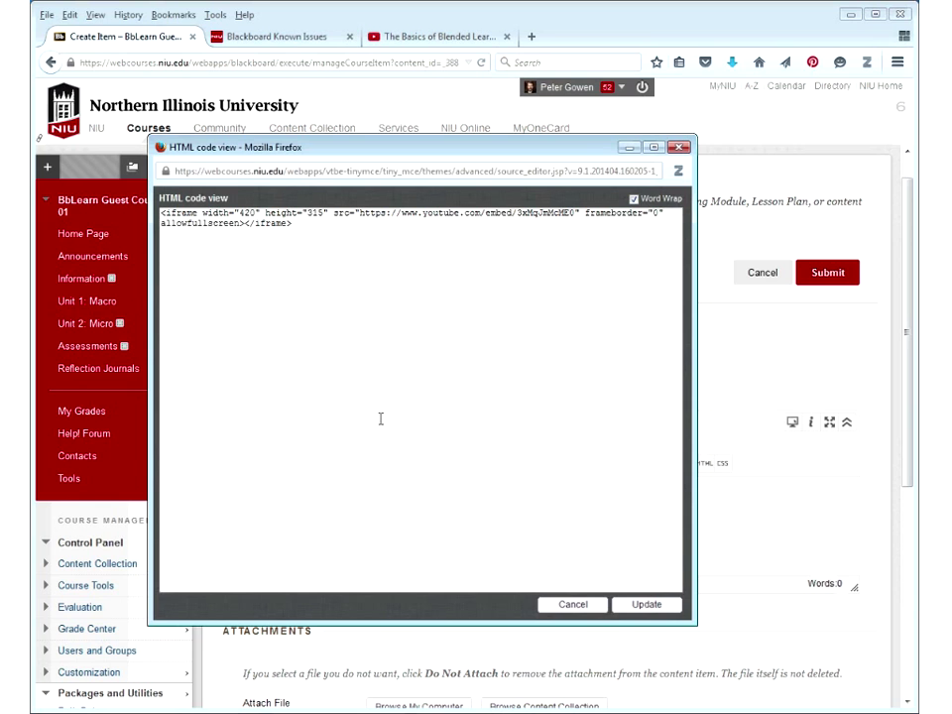
{"action": "left_click", "coordinate": [645, 605]}
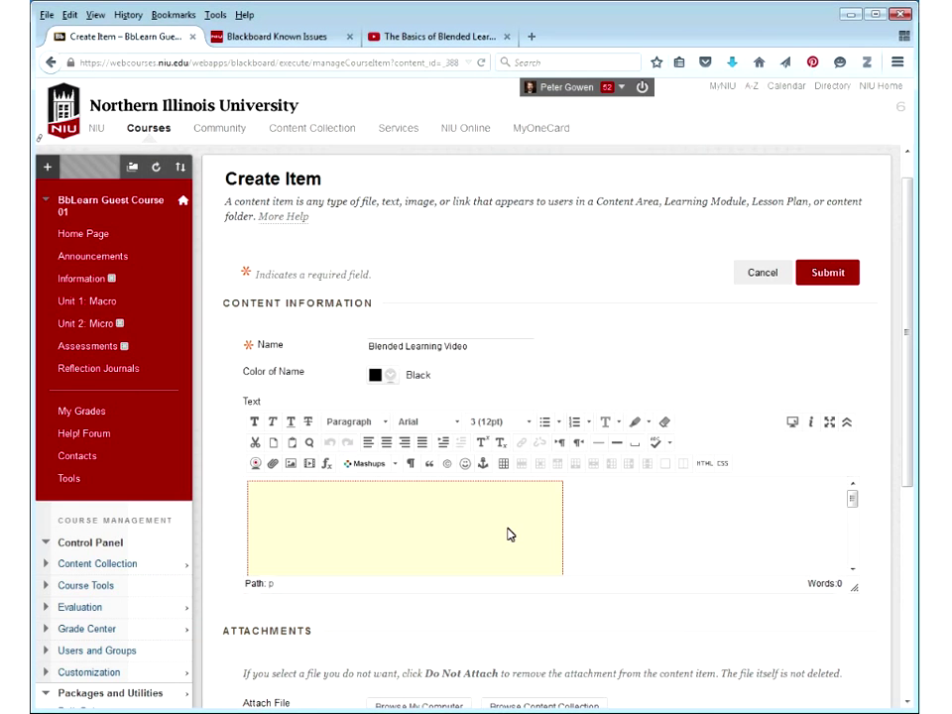
Check the embedded video placeholder and save the Blended Learning Video item to Unit 1: Macro
{"action": "left_click", "coordinate": [509, 536]}
{"action": "scroll", "coordinate": [498, 527], "scroll_direction": "down", "scroll_amount": 2}
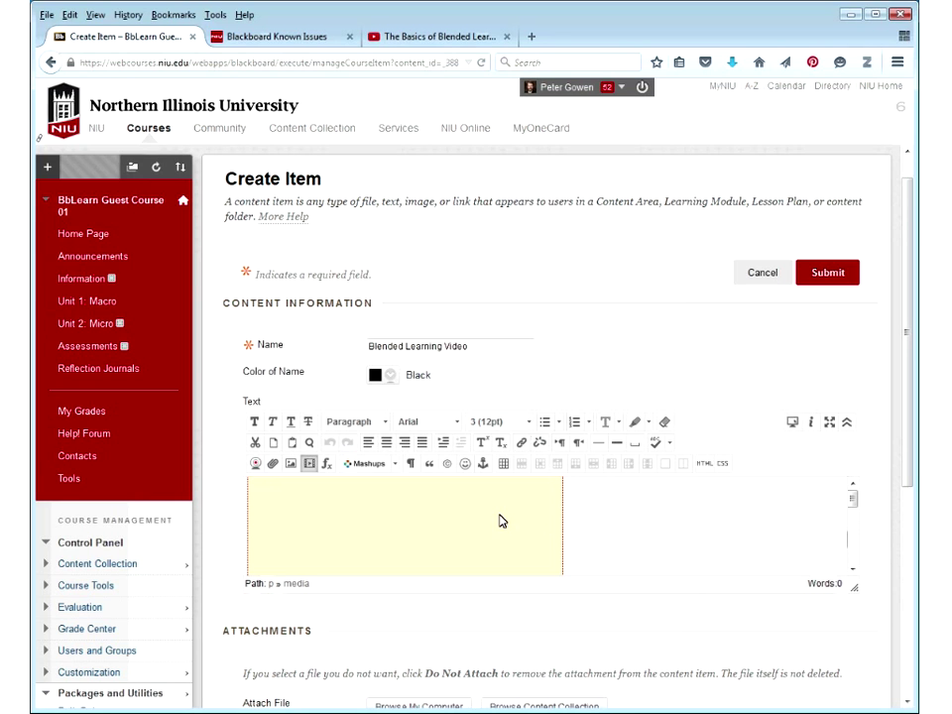
{"action": "scroll", "coordinate": [501, 521], "scroll_direction": "up", "scroll_amount": 2}
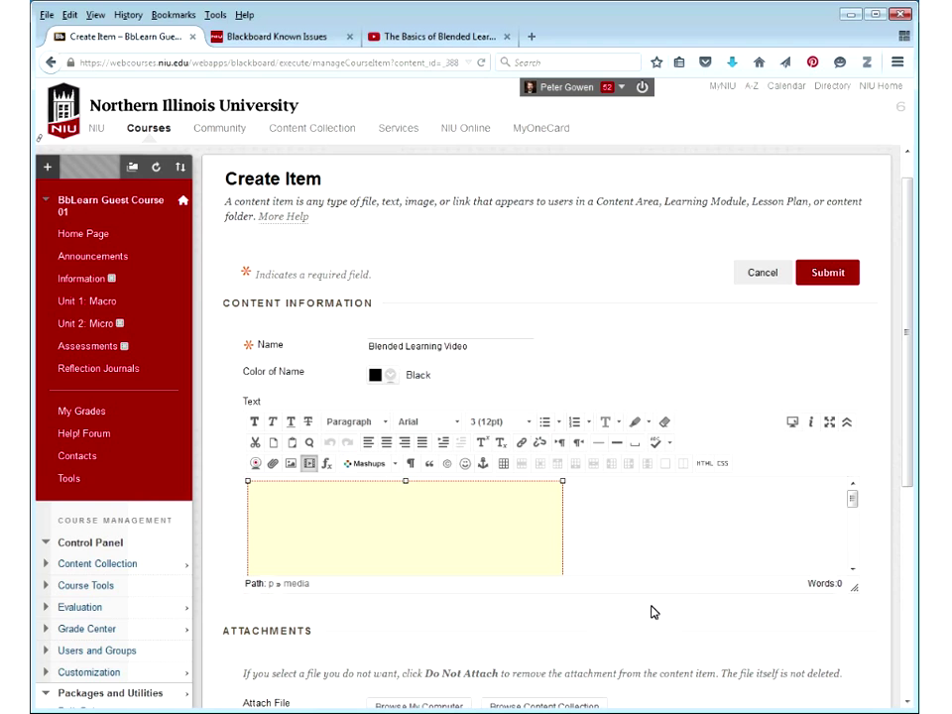
{"action": "left_click", "coordinate": [823, 275]}
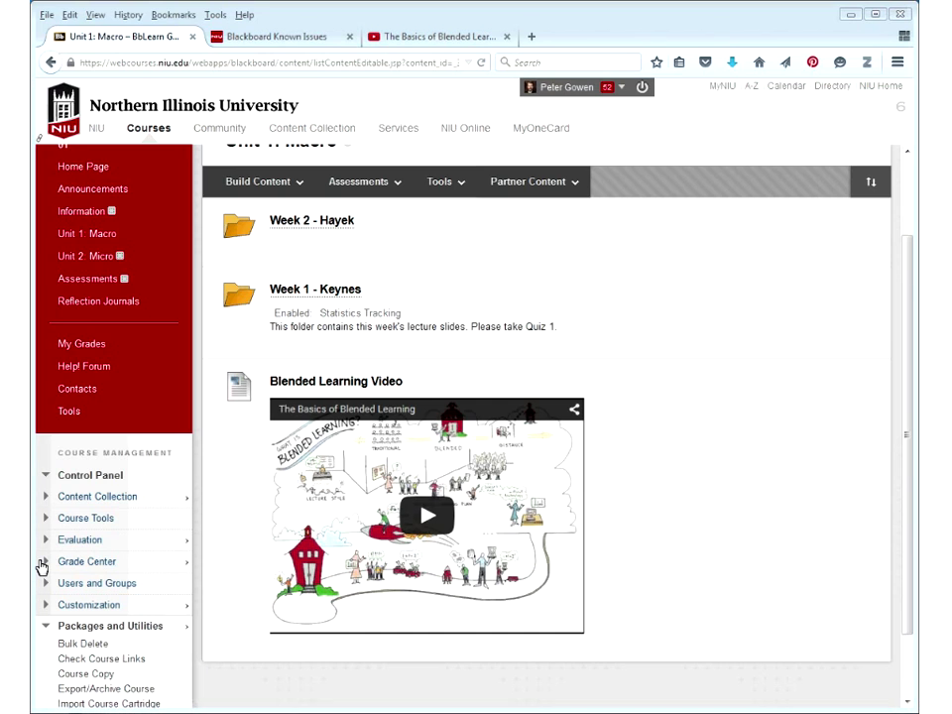
{"action": "left_click", "coordinate": [411, 40]}
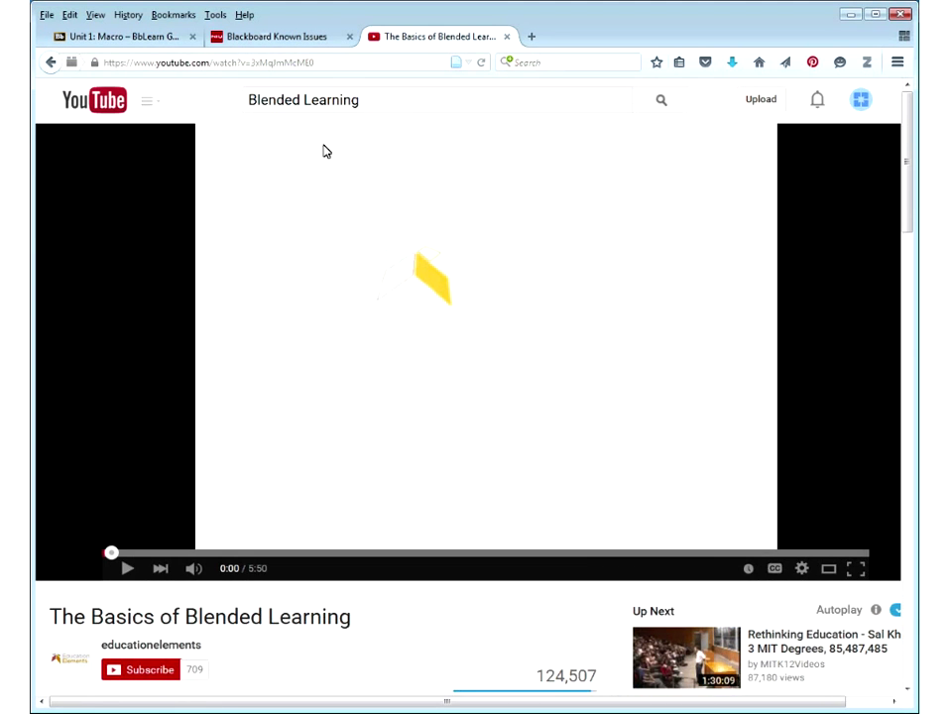
{"action": "left_click", "coordinate": [328, 59]}
{"action": "left_click", "coordinate": [382, 59]}
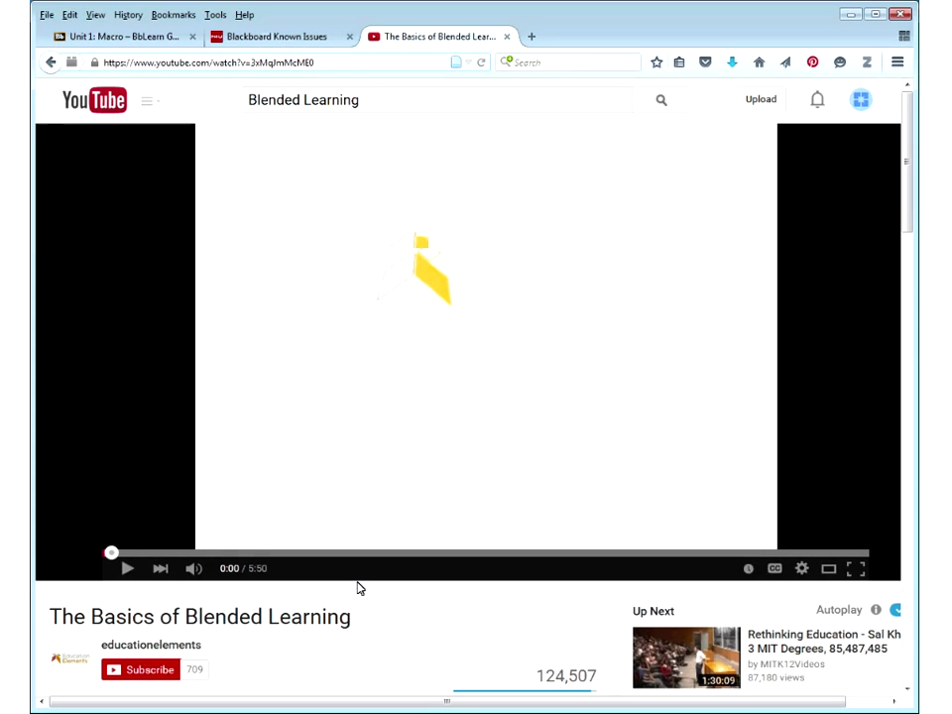
{"action": "scroll", "coordinate": [359, 588], "scroll_direction": "down", "scroll_amount": 3}
{"action": "left_click", "coordinate": [156, 501]}
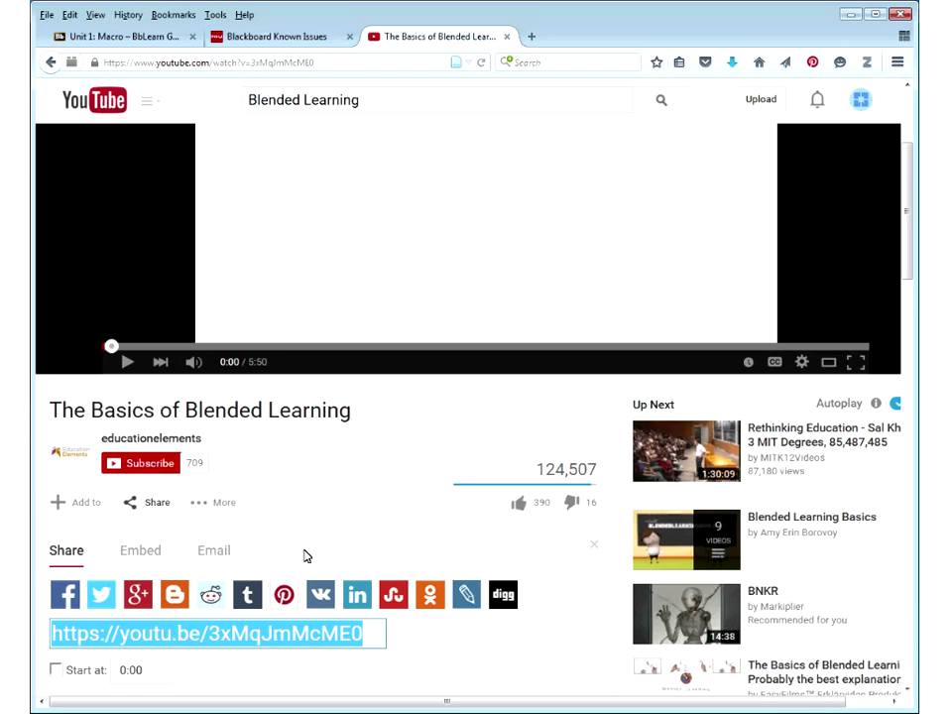
{"action": "left_click", "coordinate": [69, 594]}
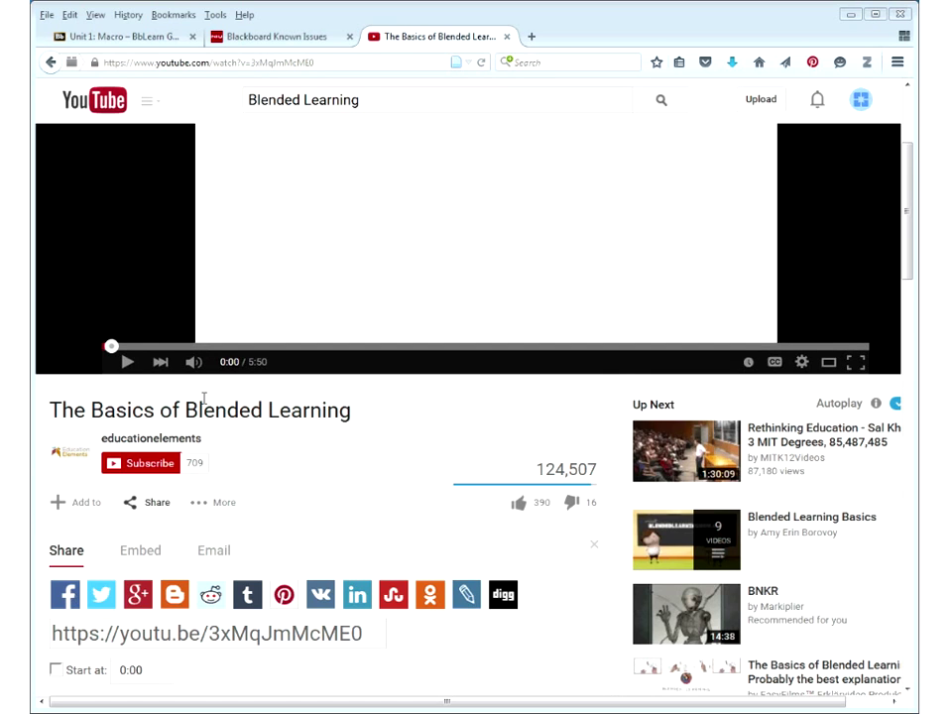
{"action": "left_click", "coordinate": [159, 39]}
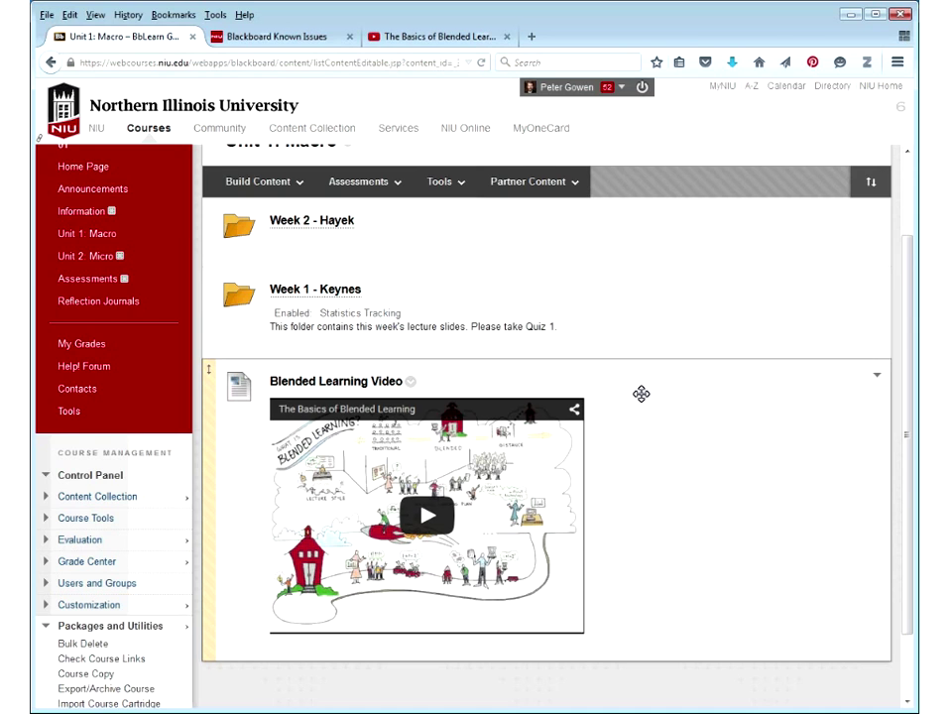